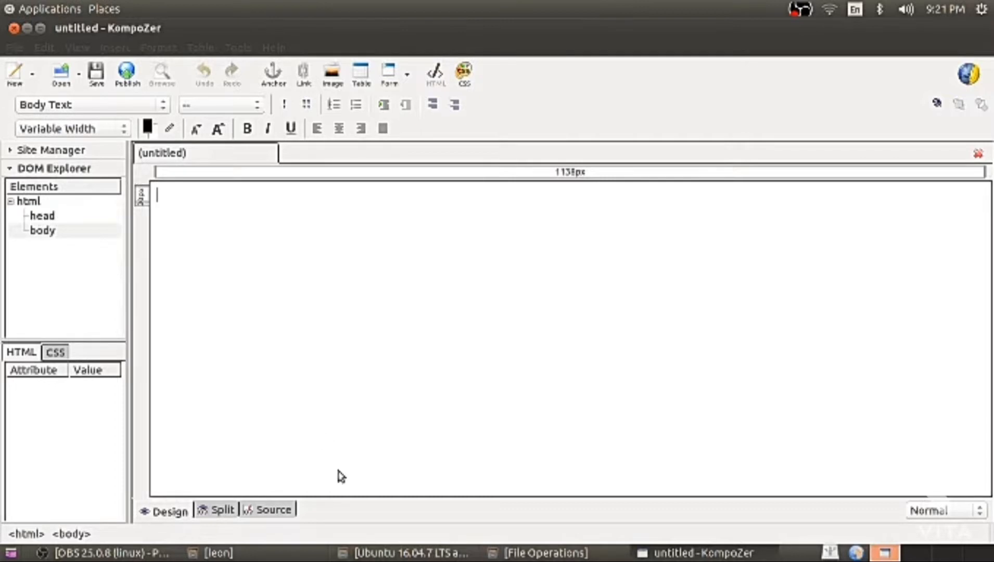
# Inspect the head and body tags in the page's HTML source, then return to Design view.
pyautogui.click(279, 509)
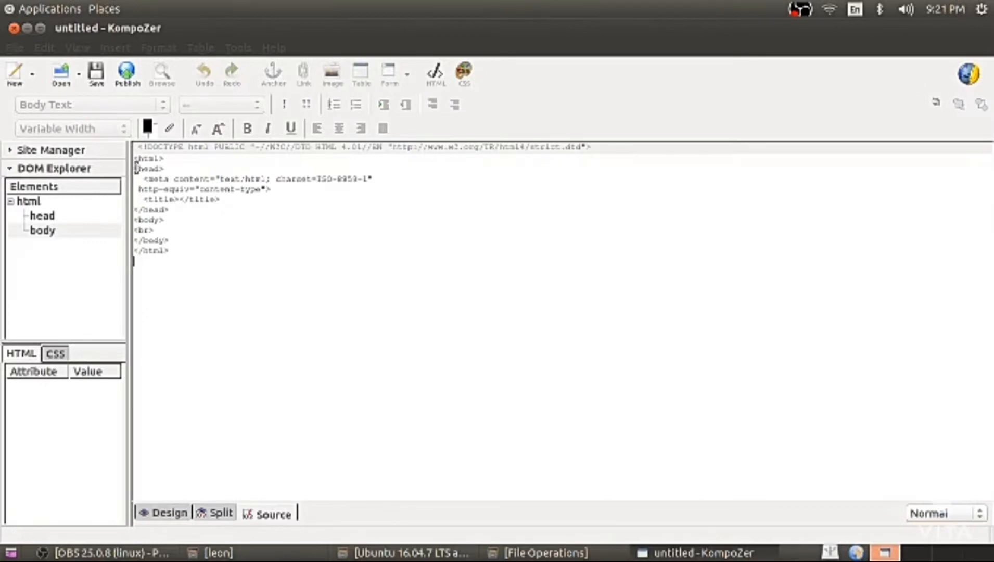
pyautogui.moveTo(136, 168); pyautogui.dragTo(177, 274)
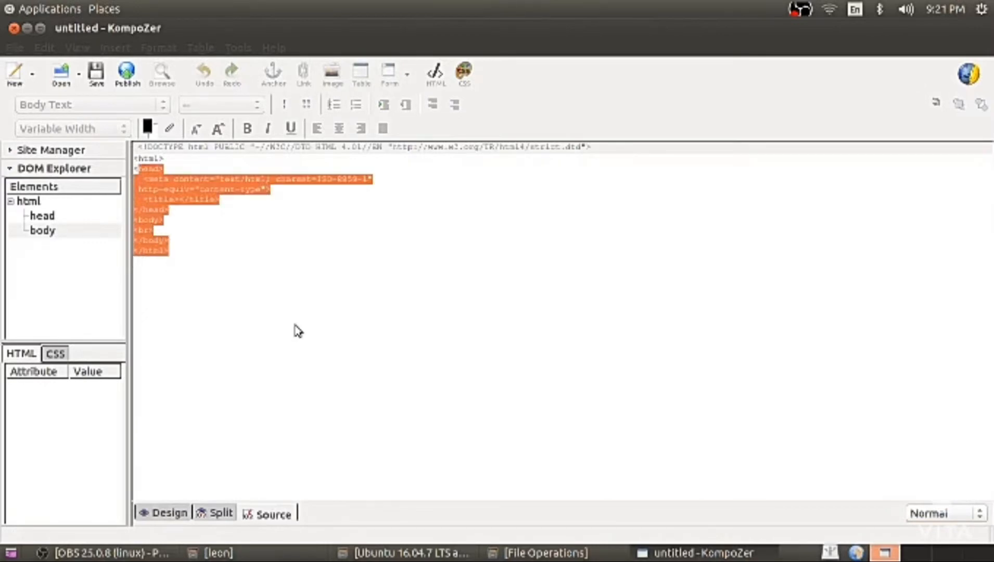
pyautogui.click(210, 232)
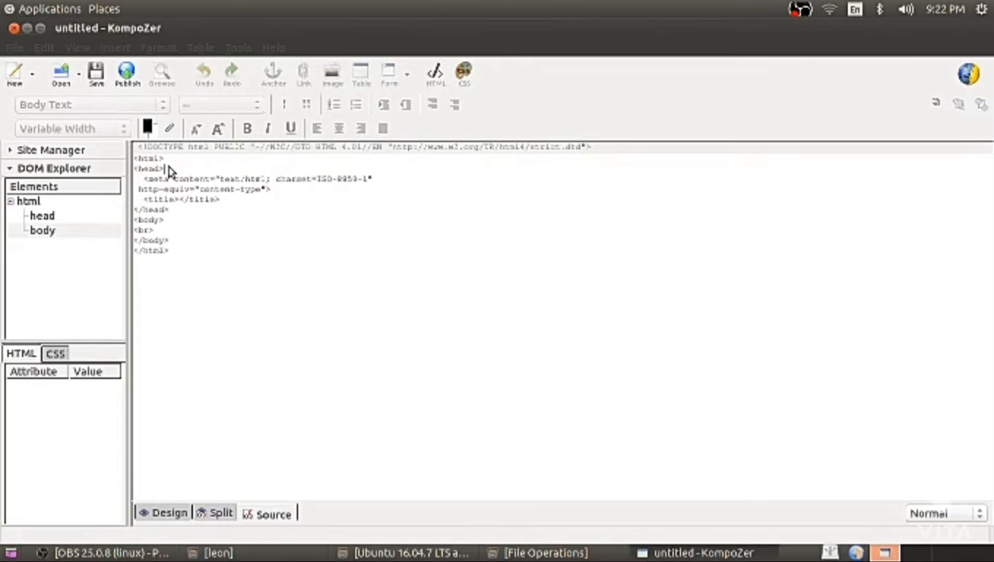
pyautogui.moveTo(169, 172); pyautogui.dragTo(134, 167)
pyautogui.click(170, 219)
pyautogui.moveTo(169, 211); pyautogui.dragTo(117, 254)
pyautogui.click(168, 221)
pyautogui.click(170, 242)
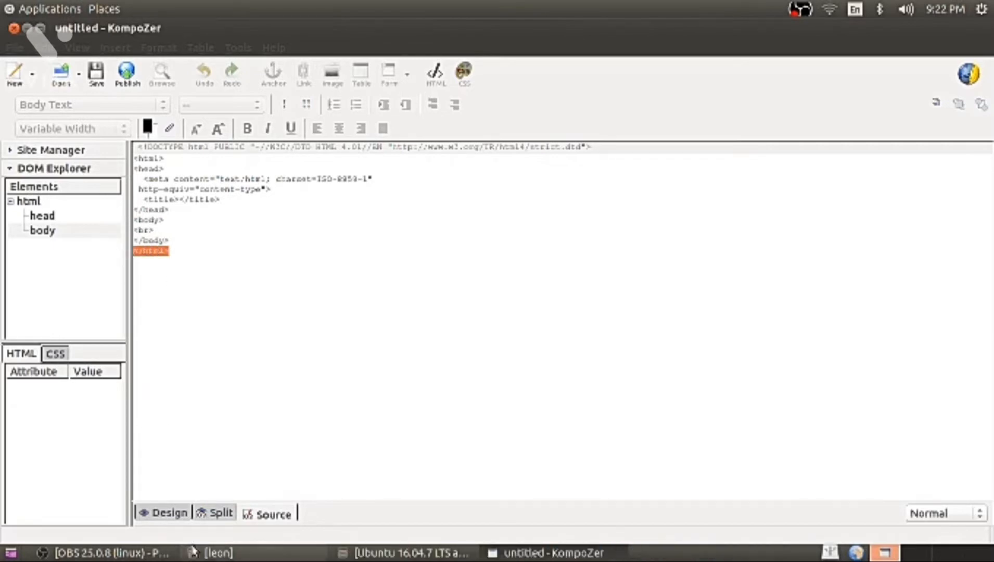
pyautogui.click(169, 516)
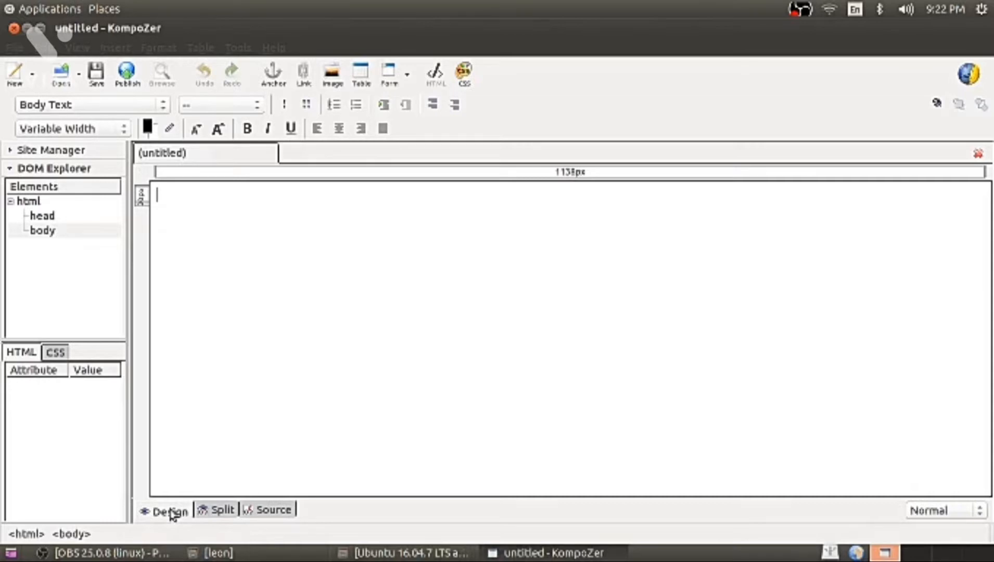
# Set the text colour to pink #FF99FF and the page background to yellow #FFFF66.
pyautogui.click(150, 128)
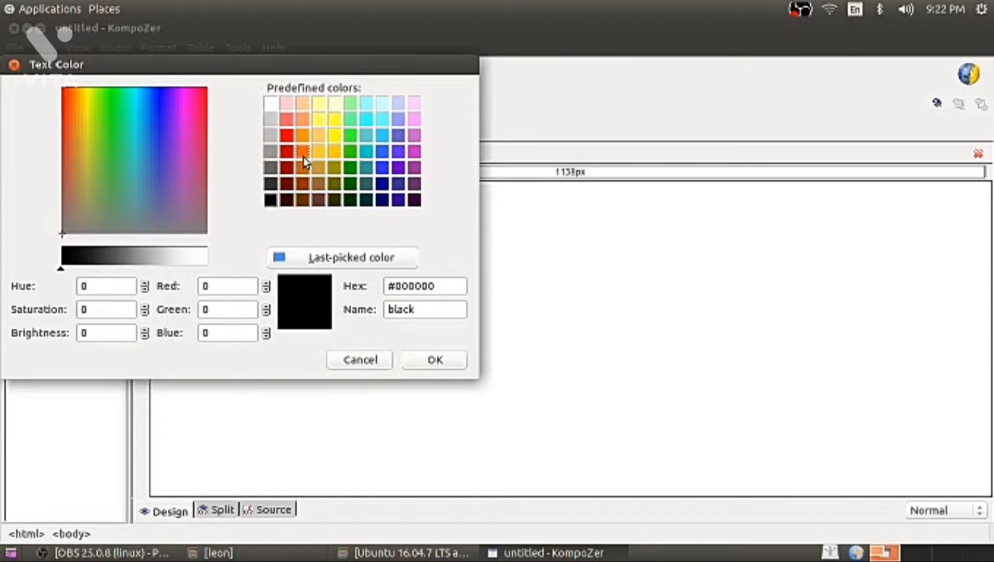
pyautogui.click(414, 119)
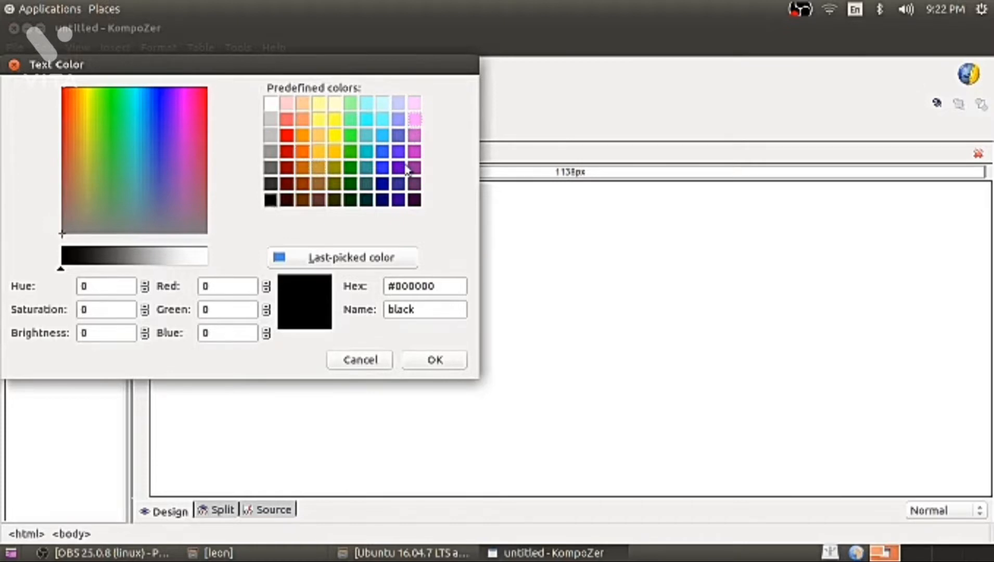
pyautogui.click(432, 359)
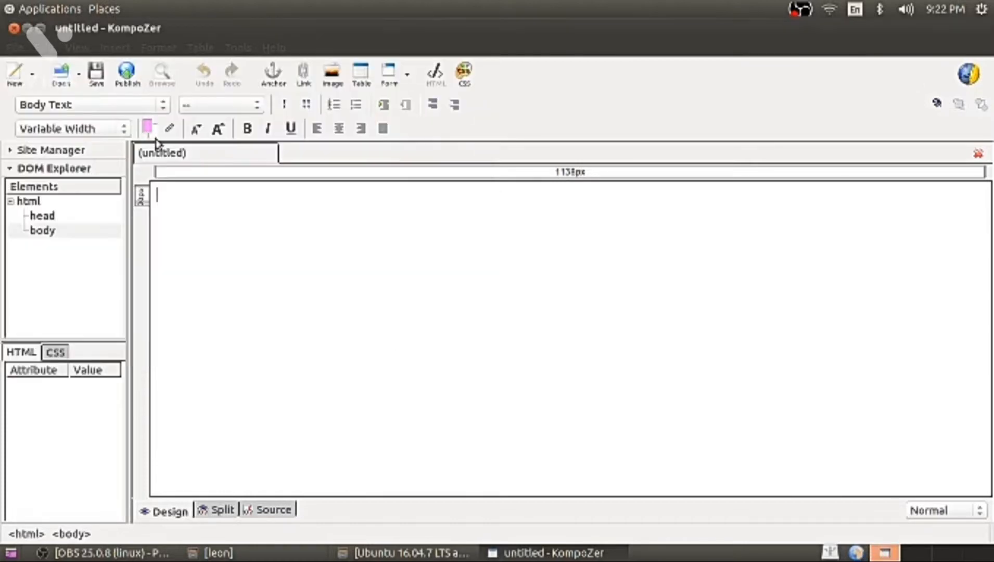
pyautogui.click(156, 135)
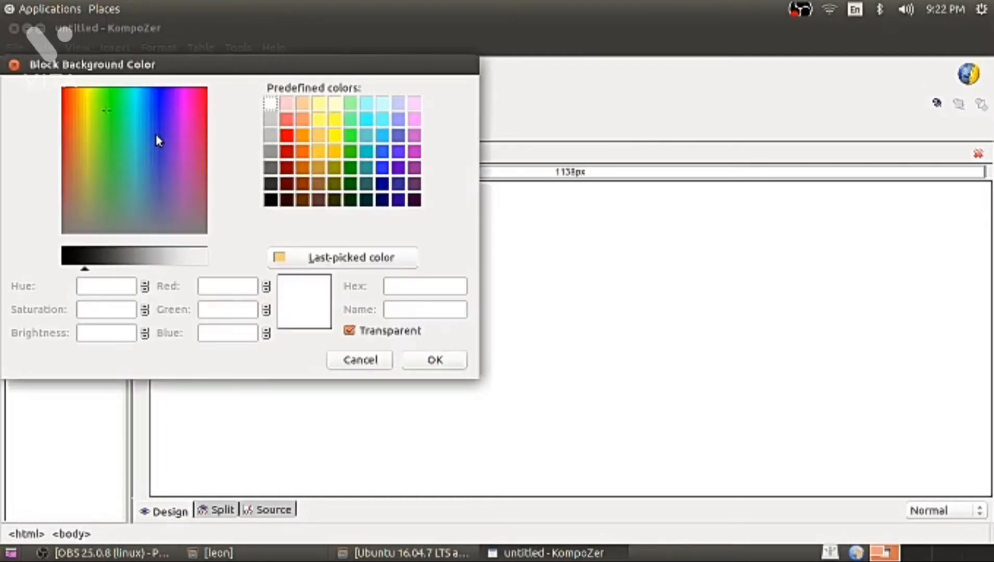
pyautogui.click(319, 119)
pyautogui.click(435, 360)
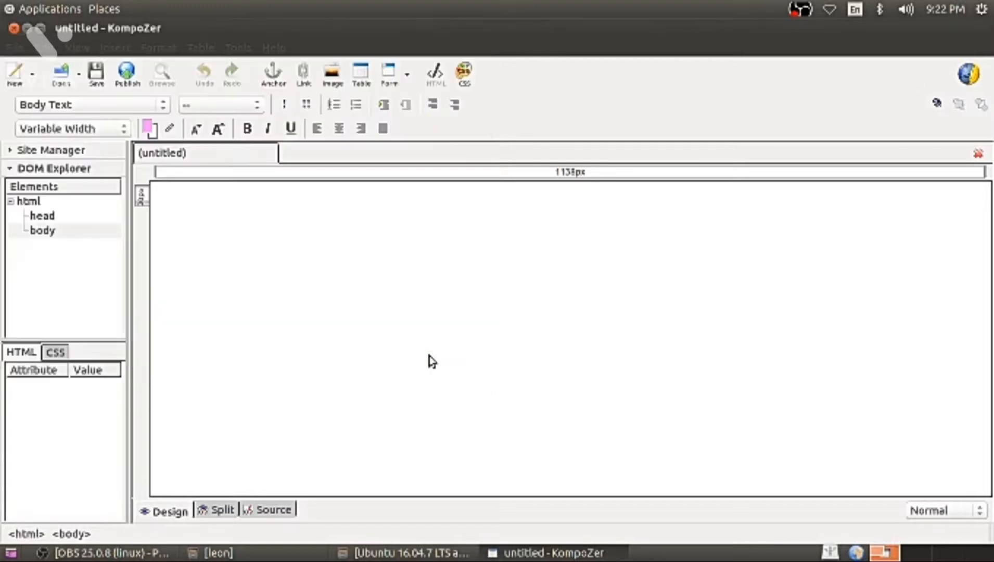
pyautogui.click(278, 512)
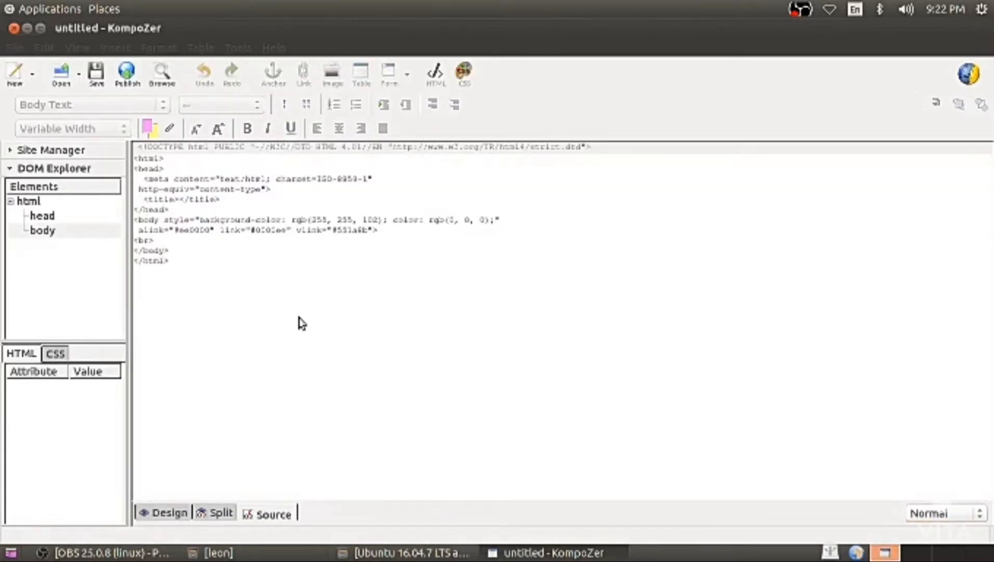
# Check the body's yellow style attribute, then add two blank lines at the top of the page.
pyautogui.moveTo(135, 221); pyautogui.dragTo(503, 227)
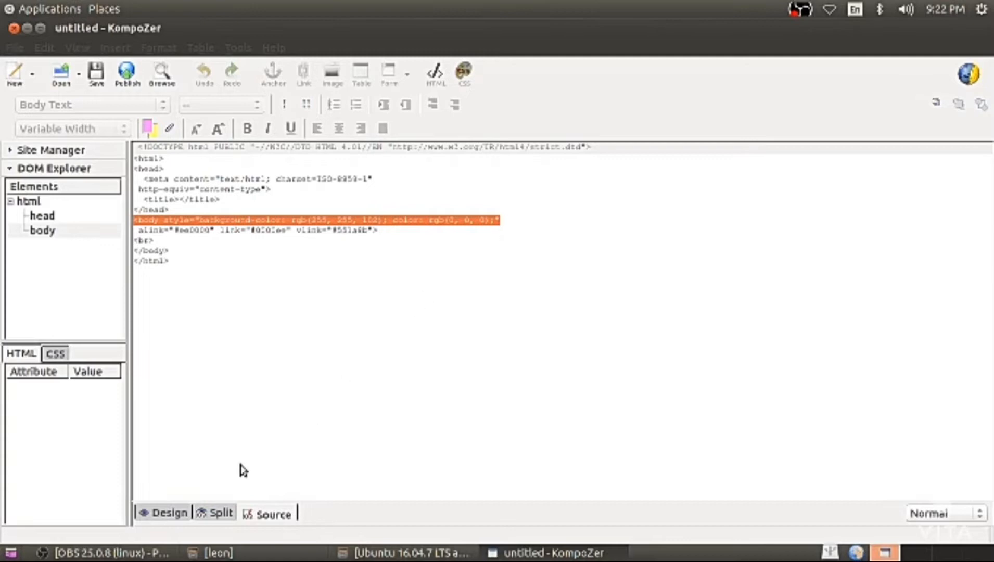
pyautogui.click(179, 512)
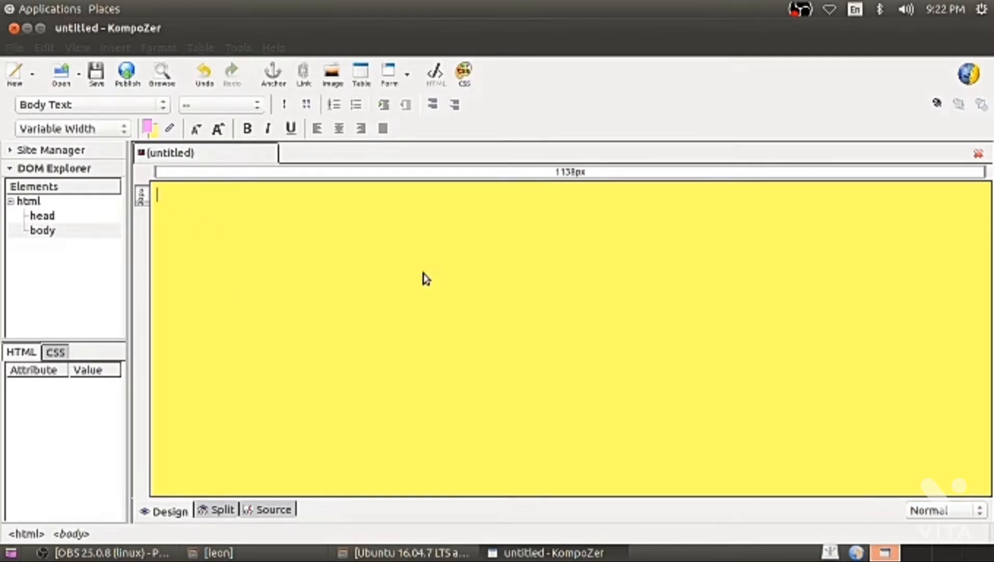
pyautogui.press('Return')
pyautogui.press('Return')
pyautogui.press('Return')
pyautogui.press('Return')
pyautogui.press('Return')
pyautogui.press('Return')
pyautogui.press('Return')
pyautogui.press('Return')
pyautogui.press('Return')
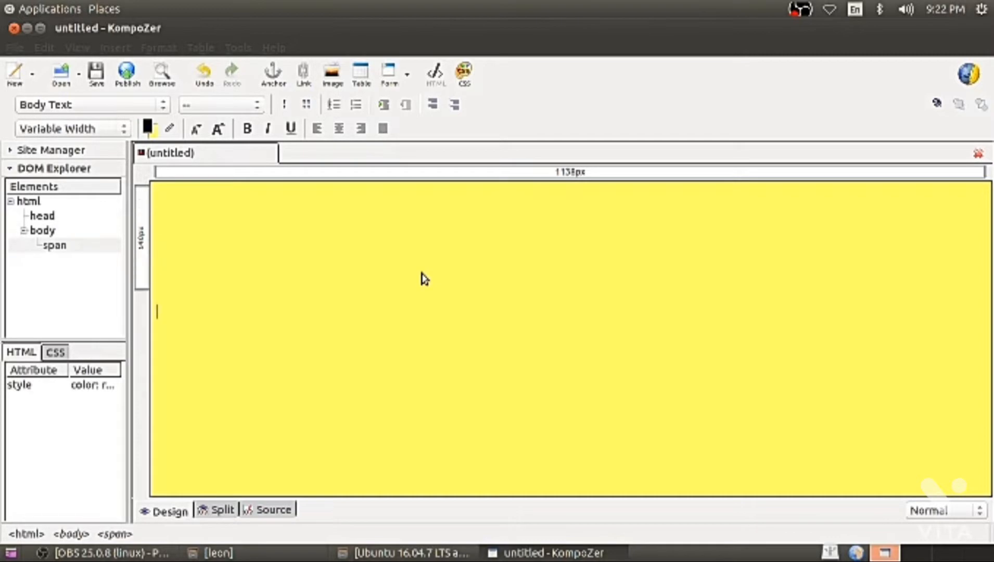
pyautogui.press('Return')
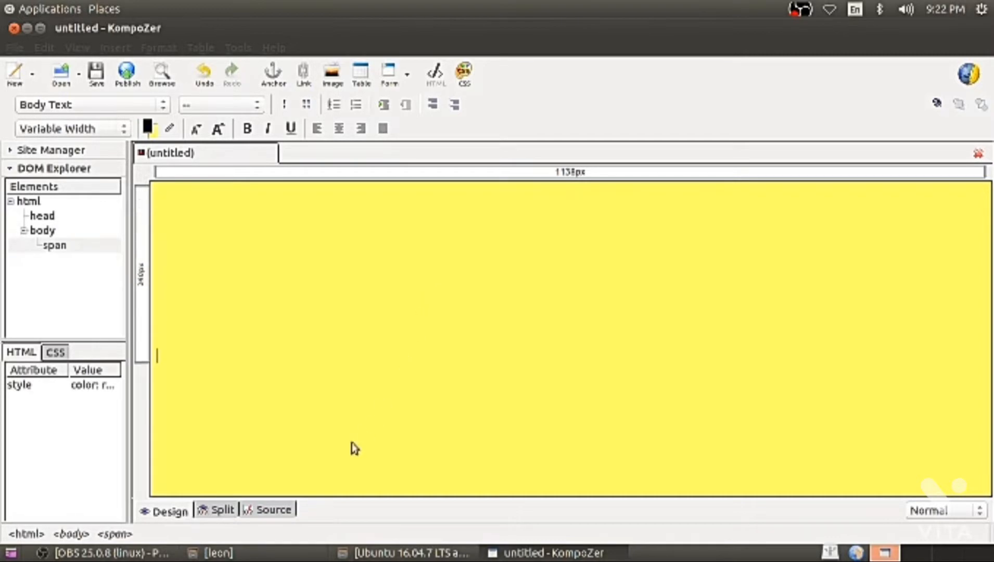
# Verify the inserted <br> tags in the HTML source and return to Design view.
pyautogui.click(285, 507)
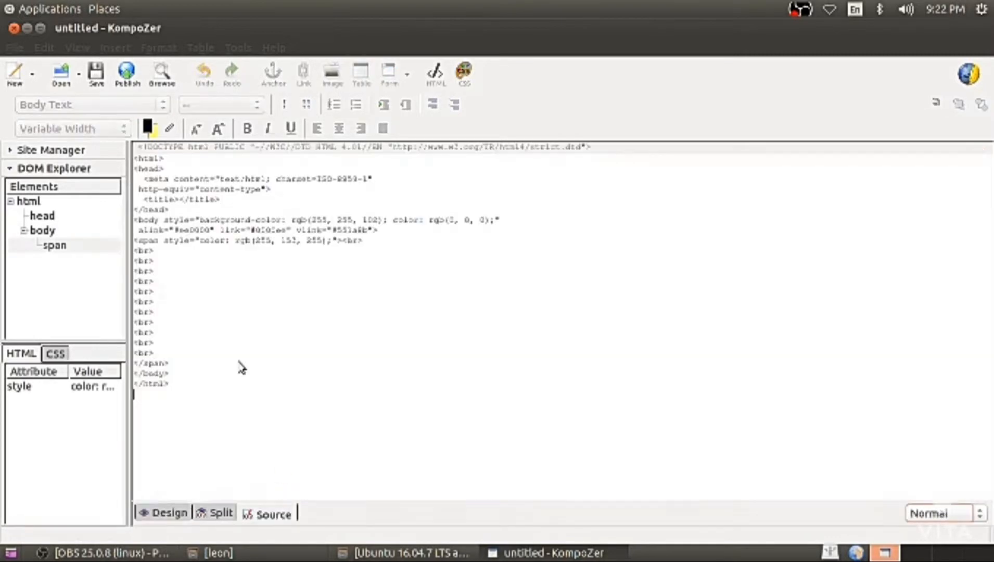
pyautogui.moveTo(137, 251); pyautogui.dragTo(189, 326)
pyautogui.click(251, 390)
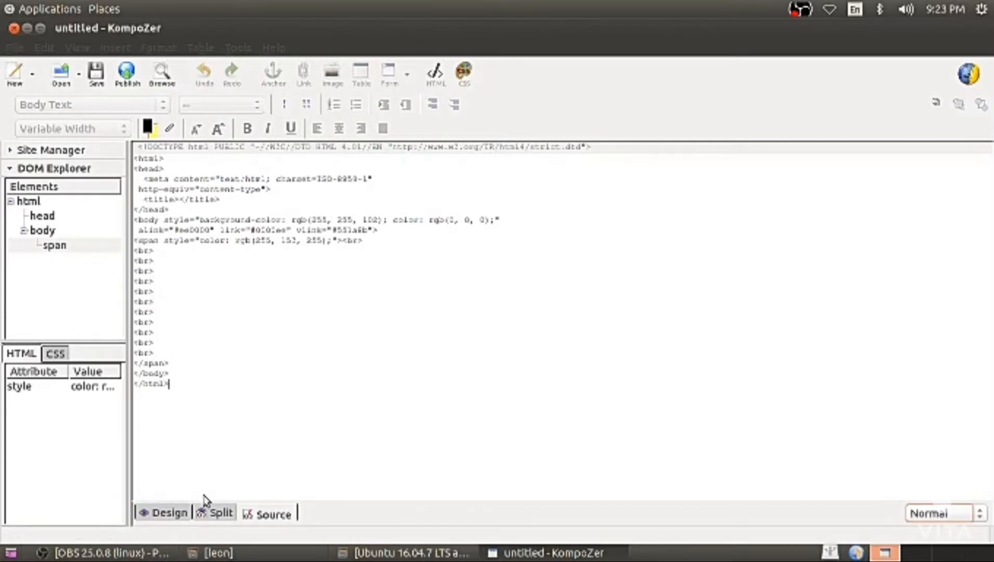
pyautogui.click(181, 513)
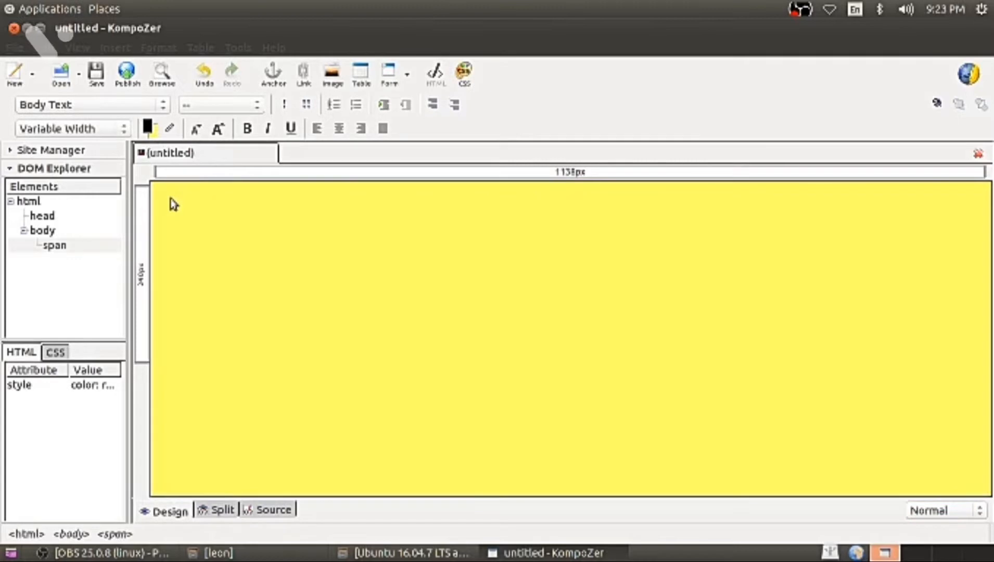
# Add the heading 'Registraion Form' at the page top, enlarge it twice, and add a line below.
pyautogui.click(173, 204)
pyautogui.press('Return')
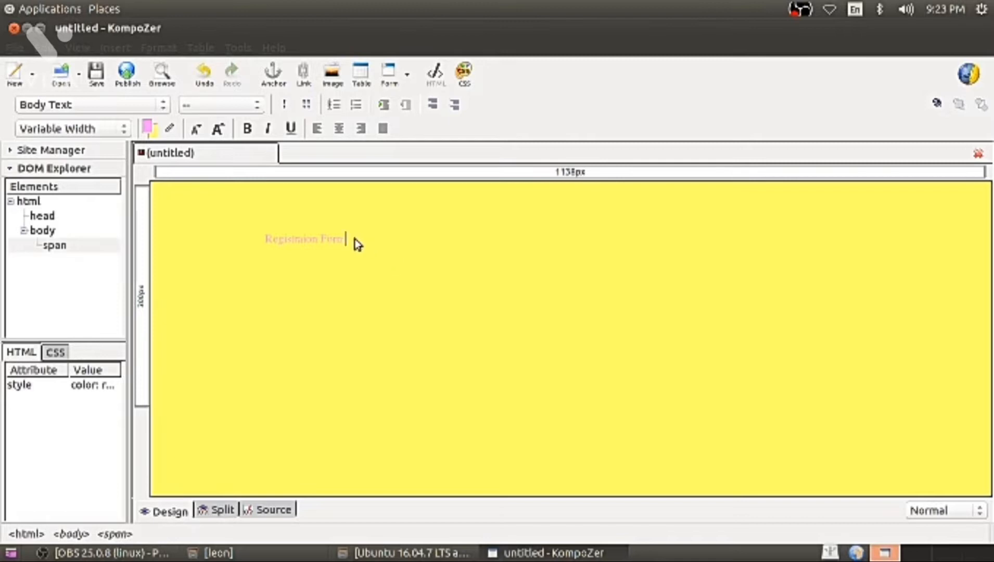
pyautogui.moveTo(345, 240); pyautogui.dragTo(252, 236)
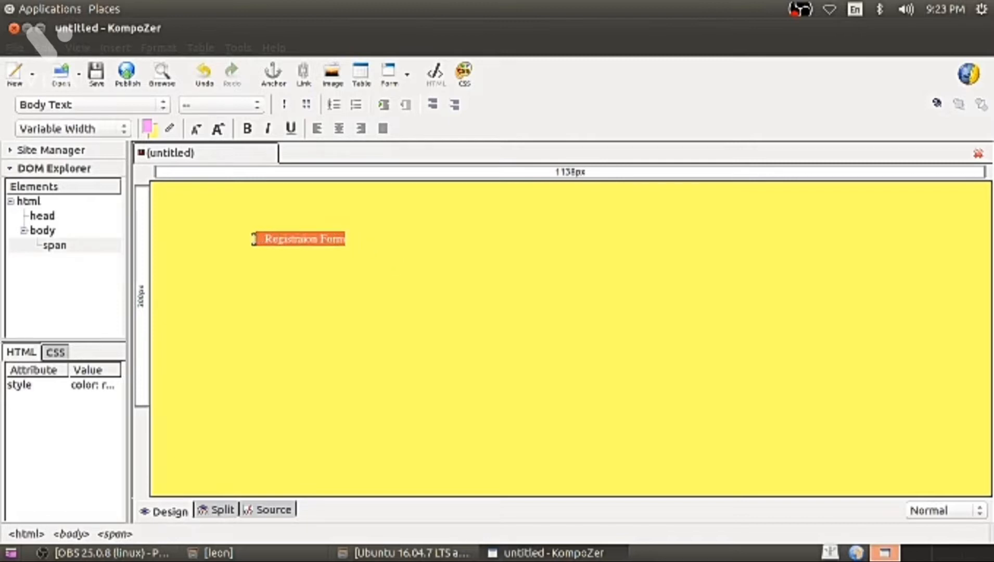
pyautogui.click(220, 129)
pyautogui.click(219, 130)
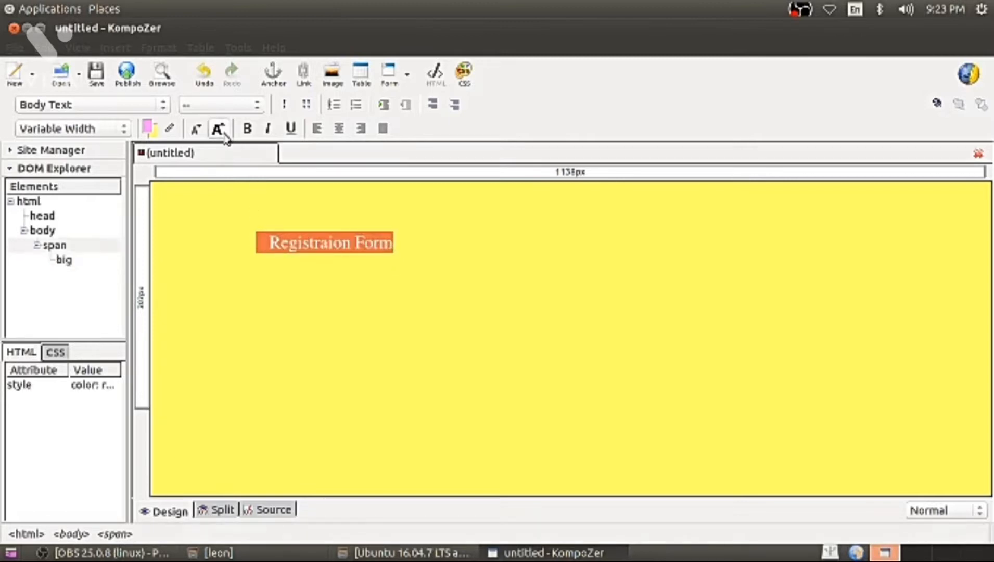
pyautogui.click(409, 260)
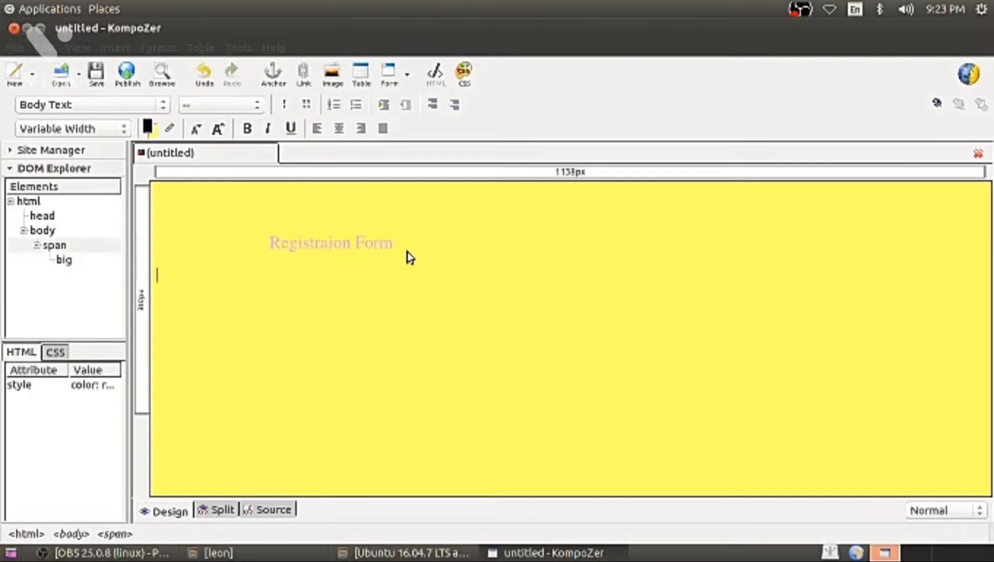
pyautogui.press('Return')
pyautogui.press('Return')
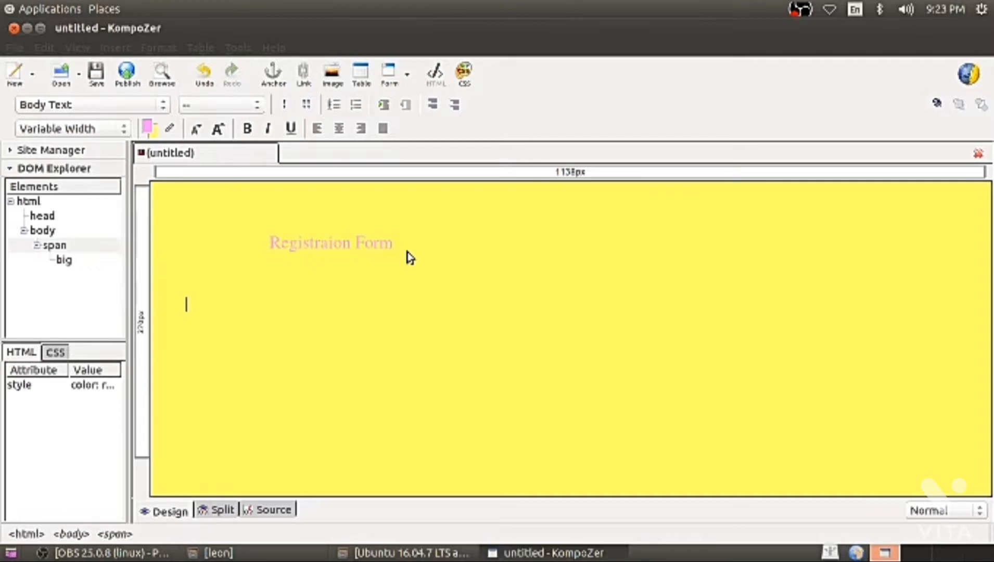
# Define a form named form1 with action URL form1.html and the POST method.
pyautogui.click(123, 50)
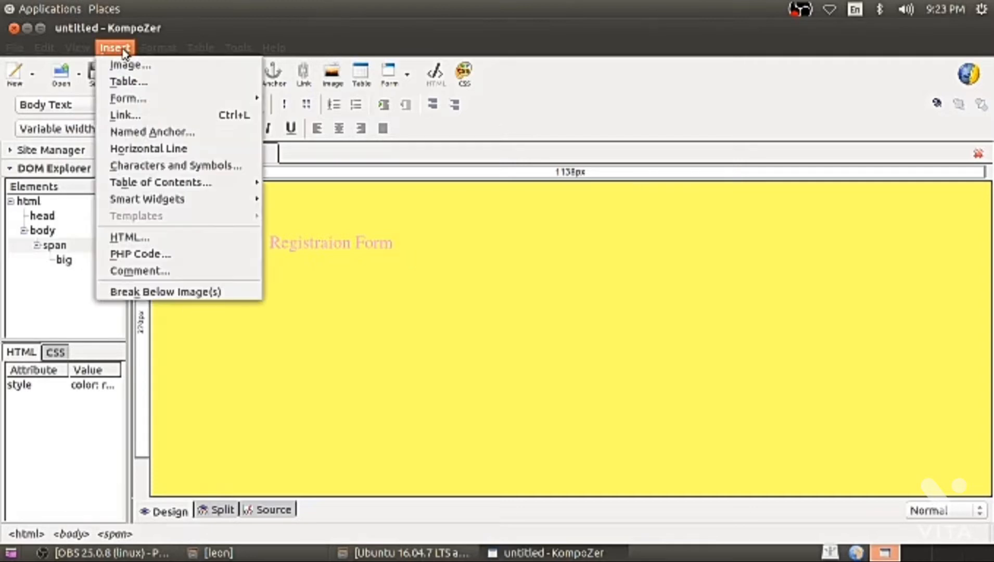
pyautogui.moveTo(217, 99)
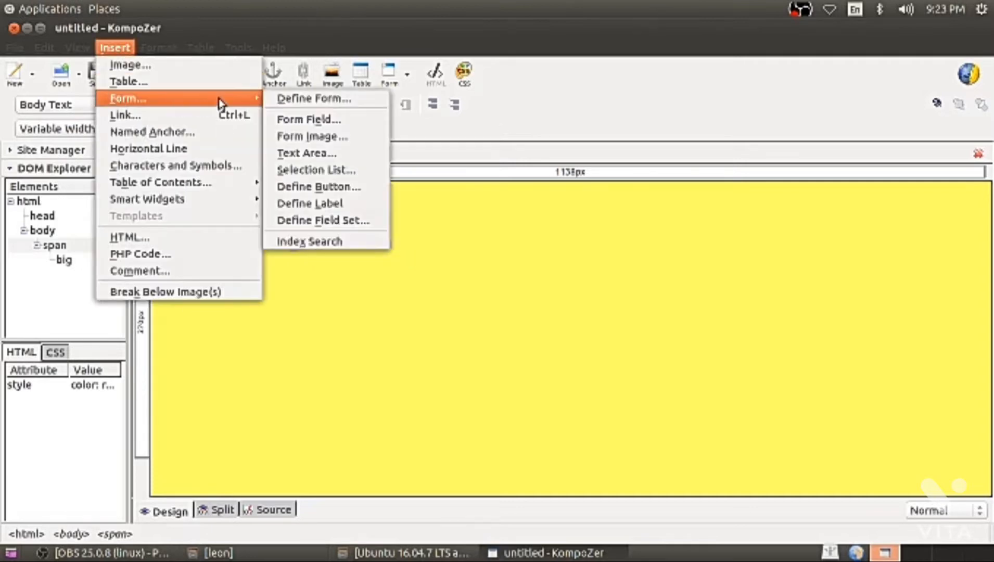
pyautogui.click(297, 101)
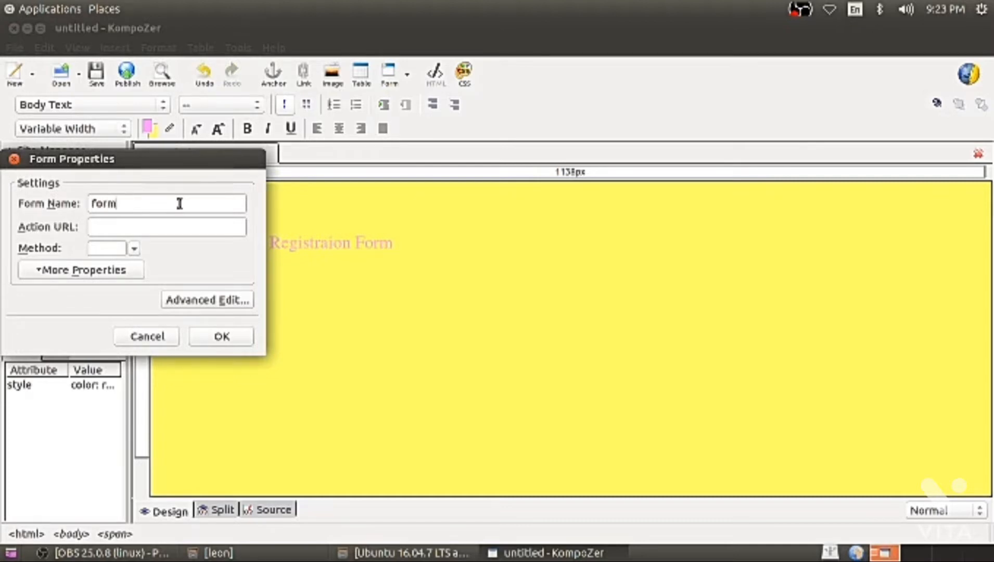
pyautogui.write('1')
pyautogui.write('formq')
pyautogui.write('.html')
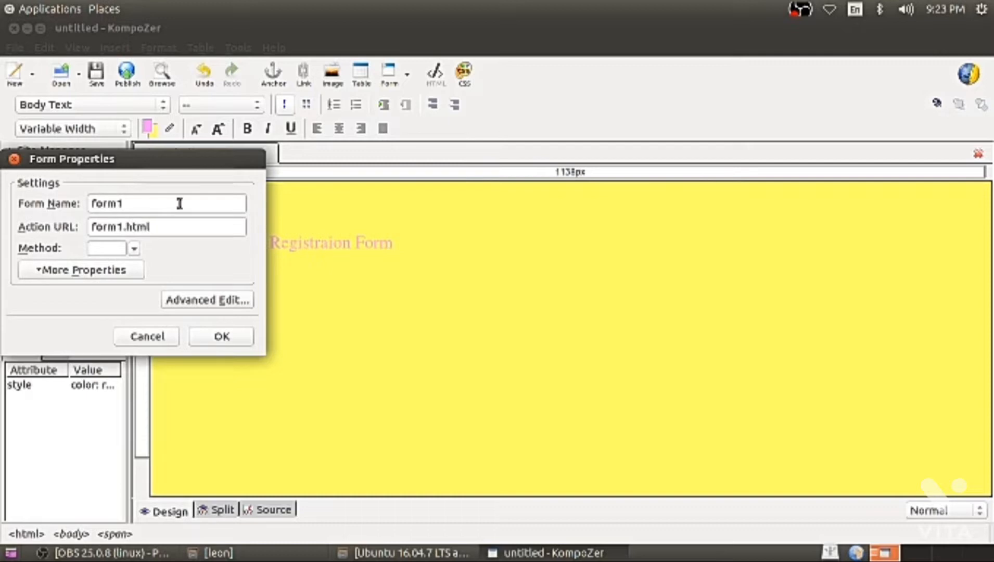
pyautogui.press('Down')
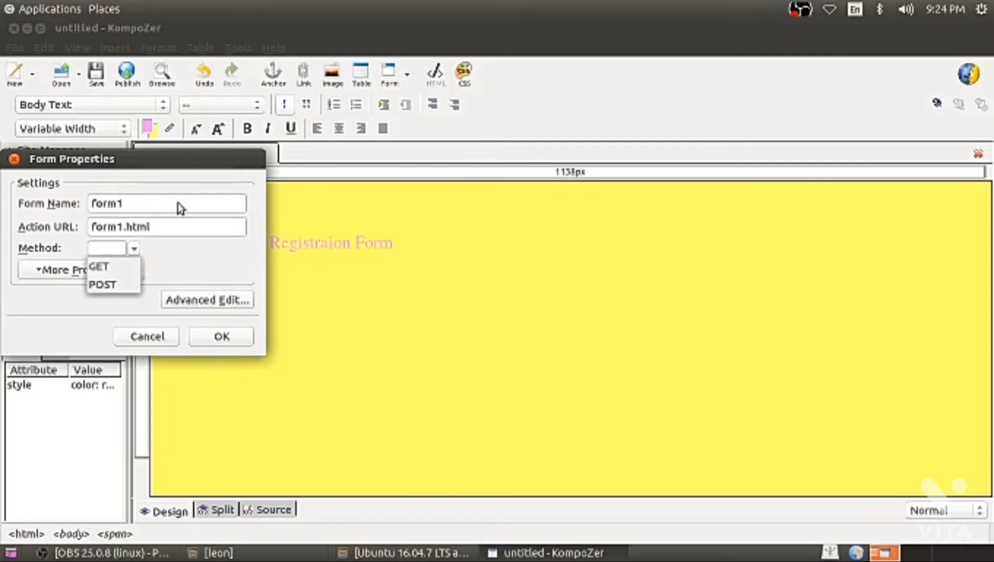
pyautogui.press('Down')
pyautogui.press('Down')
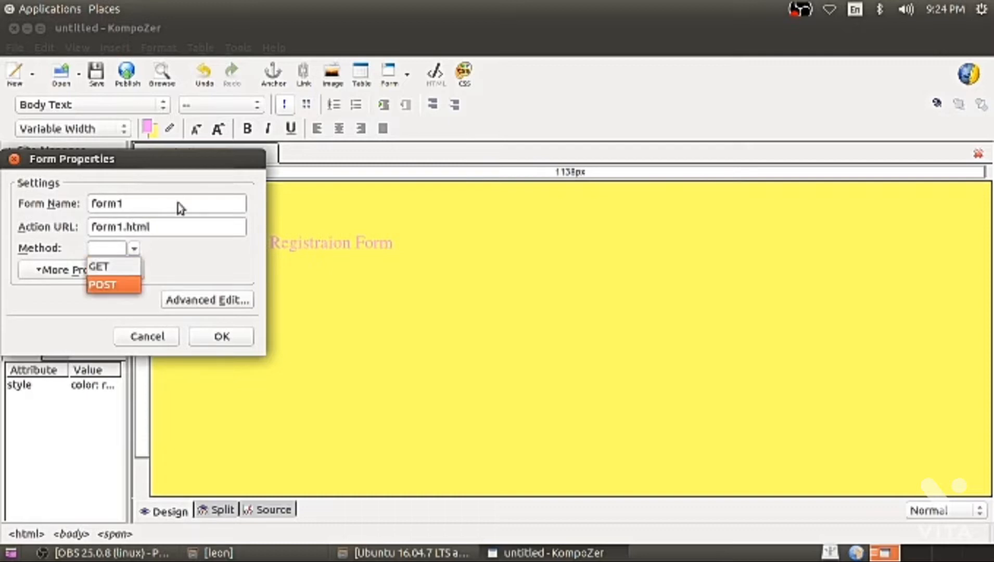
pyautogui.press('Return')
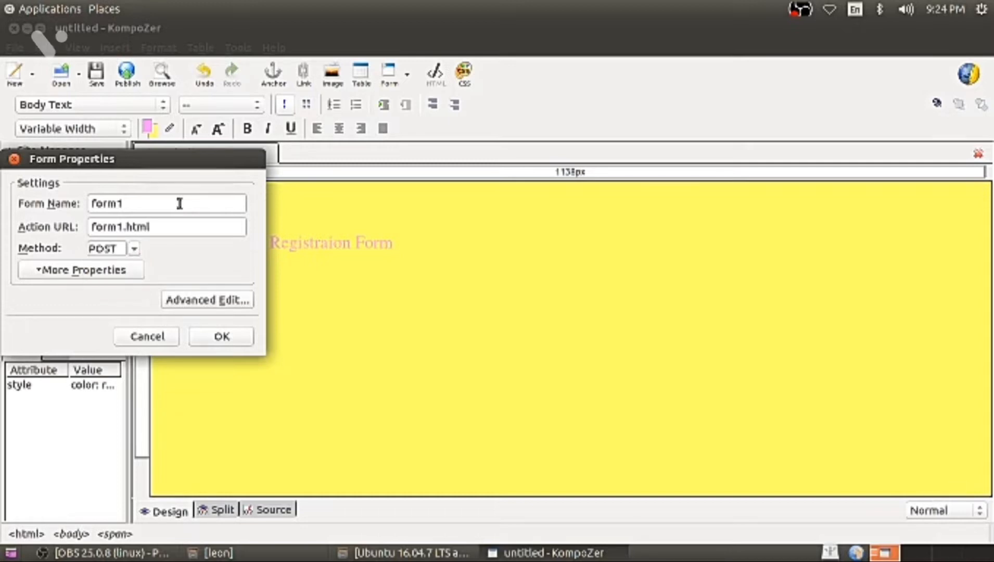
pyautogui.click(220, 339)
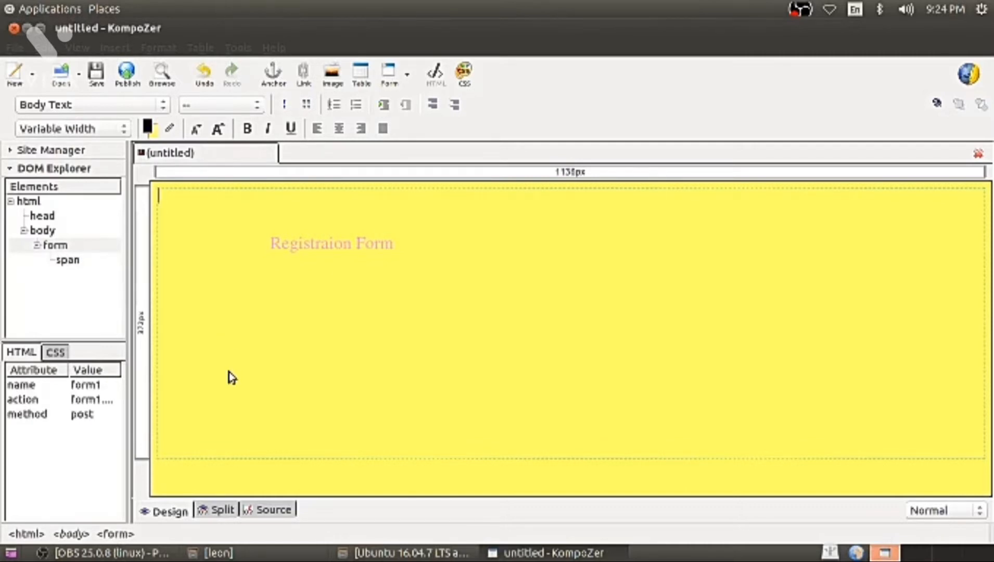
# Review the HTML source, then start an indented new line below the heading.
pyautogui.click(282, 510)
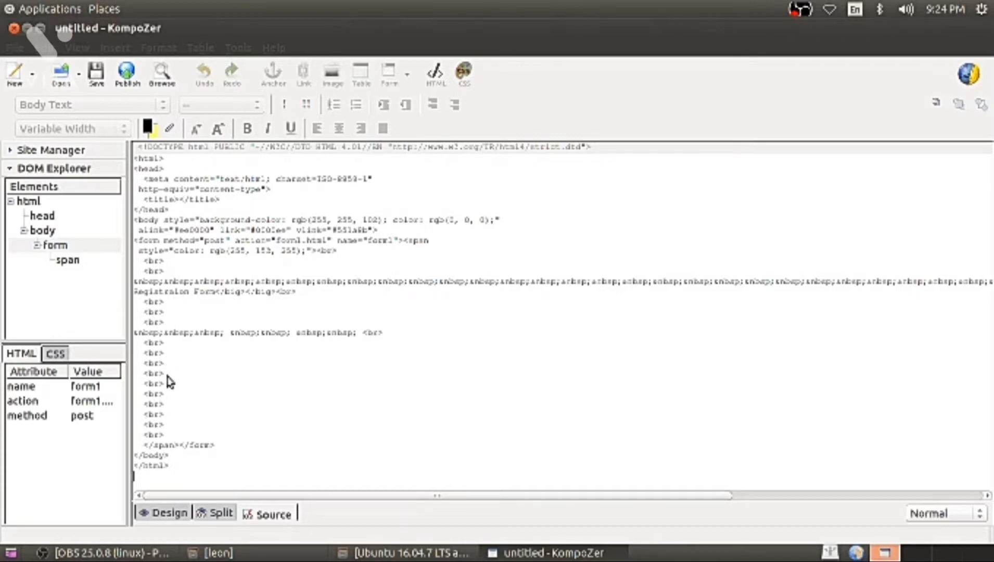
pyautogui.click(156, 512)
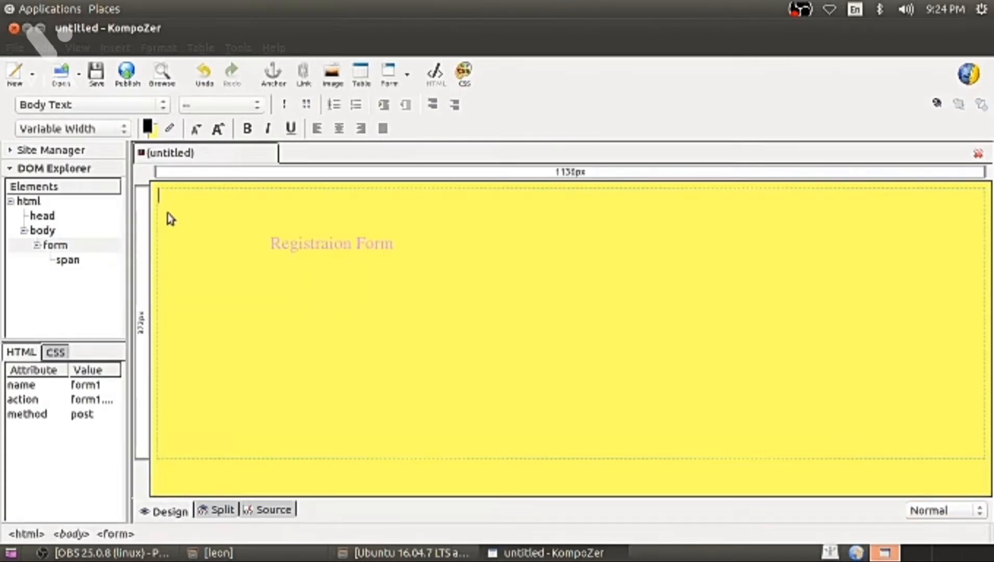
pyautogui.press('Down')
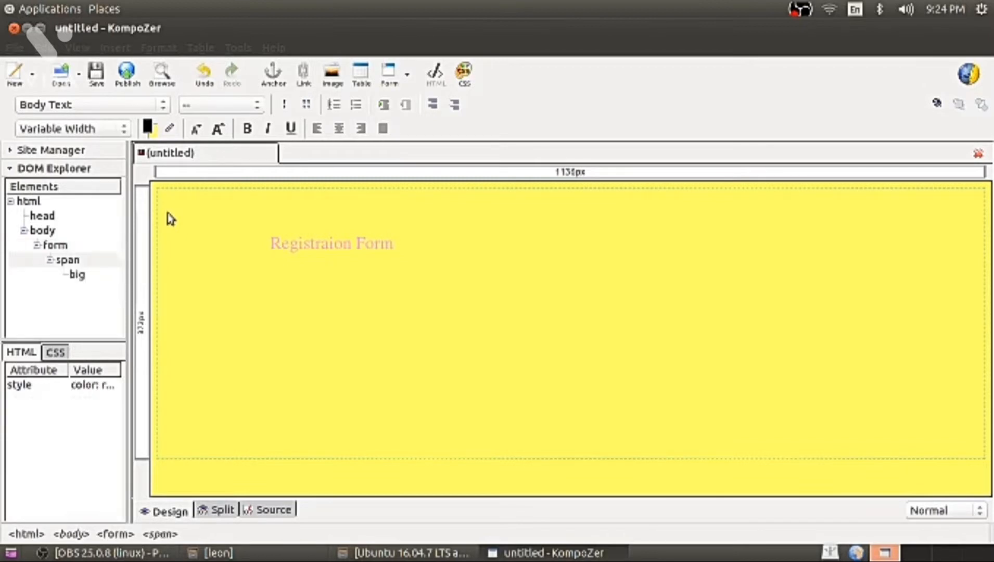
pyautogui.press('Tab')
pyautogui.press('Tab')
pyautogui.press('Tab')
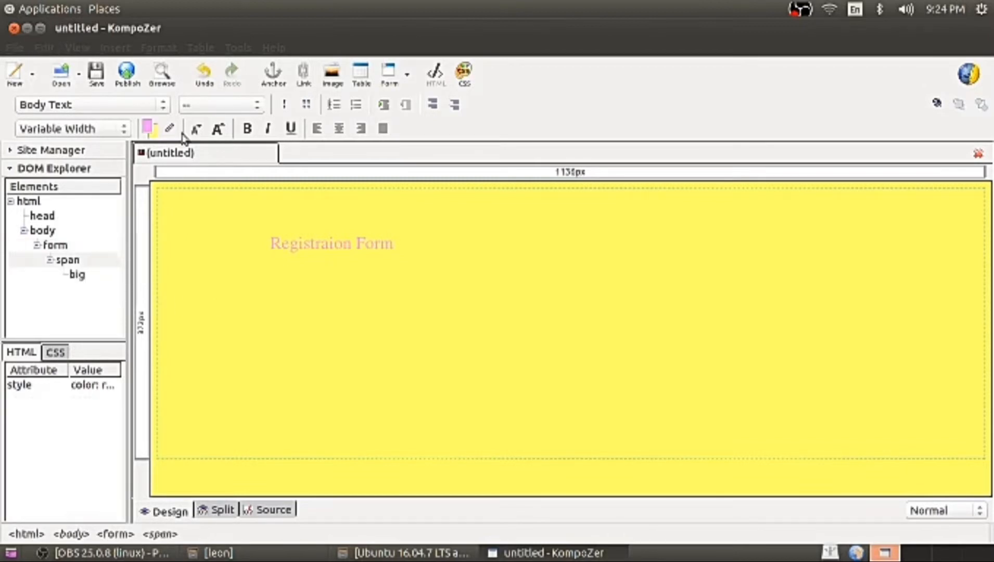
# Insert a form label reading 'Name' on the line below the heading.
pyautogui.click(116, 47)
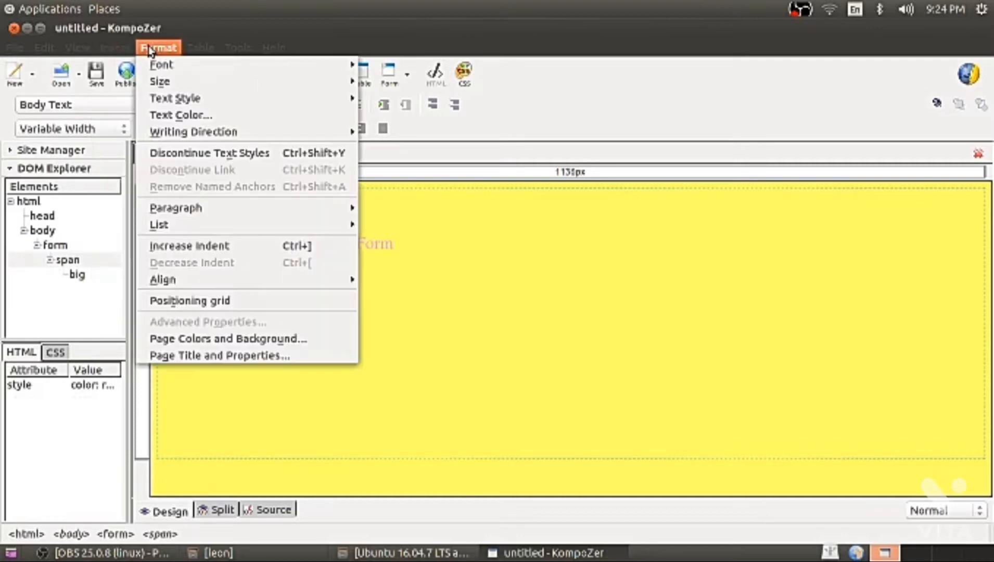
pyautogui.moveTo(180, 99)
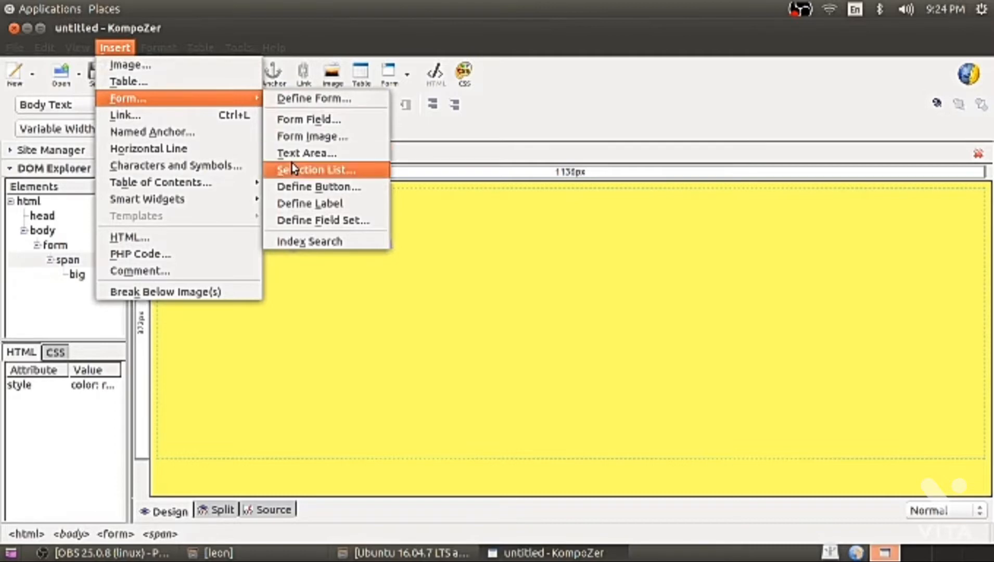
pyautogui.click(295, 206)
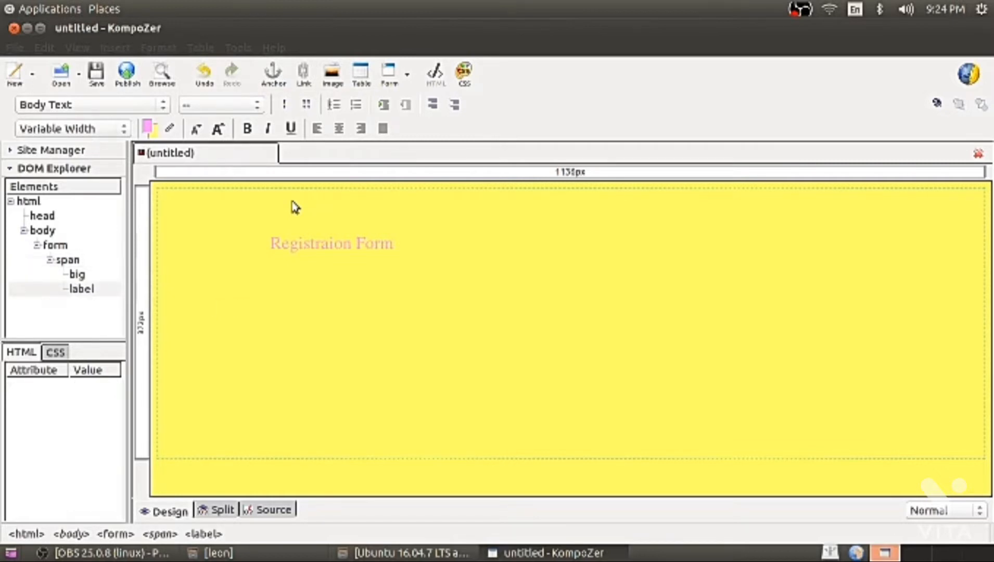
pyautogui.press('BackSpace')
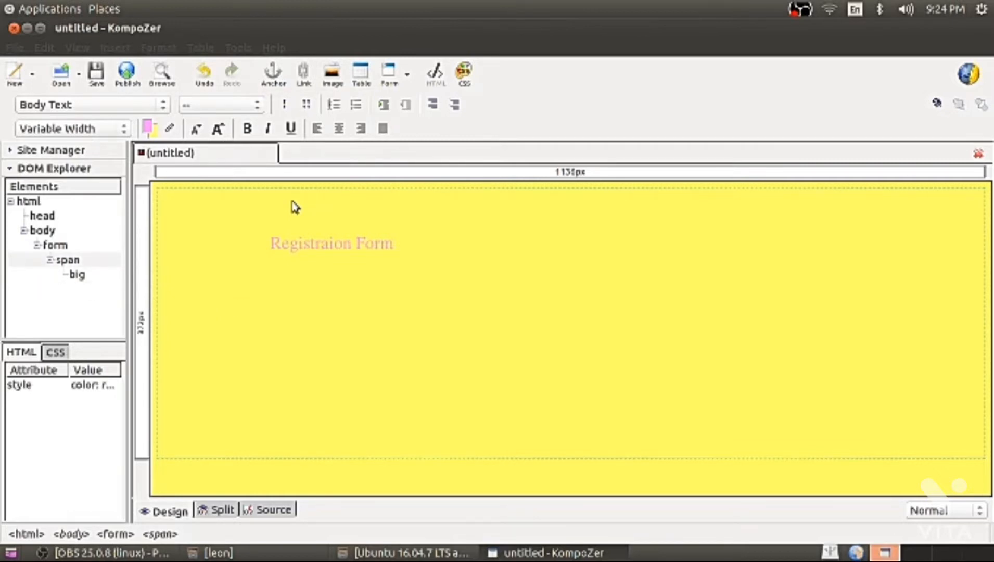
pyautogui.click(114, 48)
pyautogui.moveTo(118, 101)
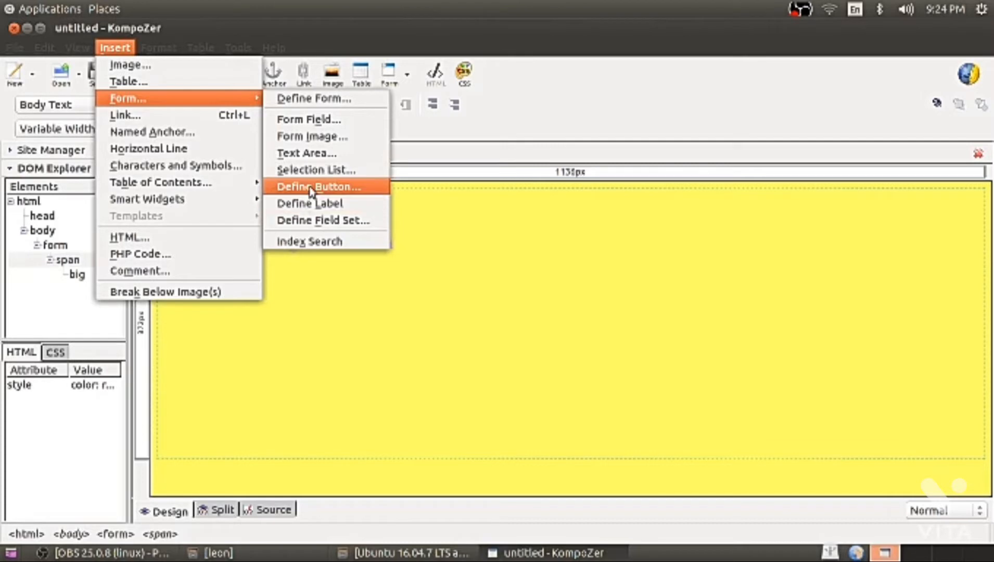
pyautogui.click(312, 204)
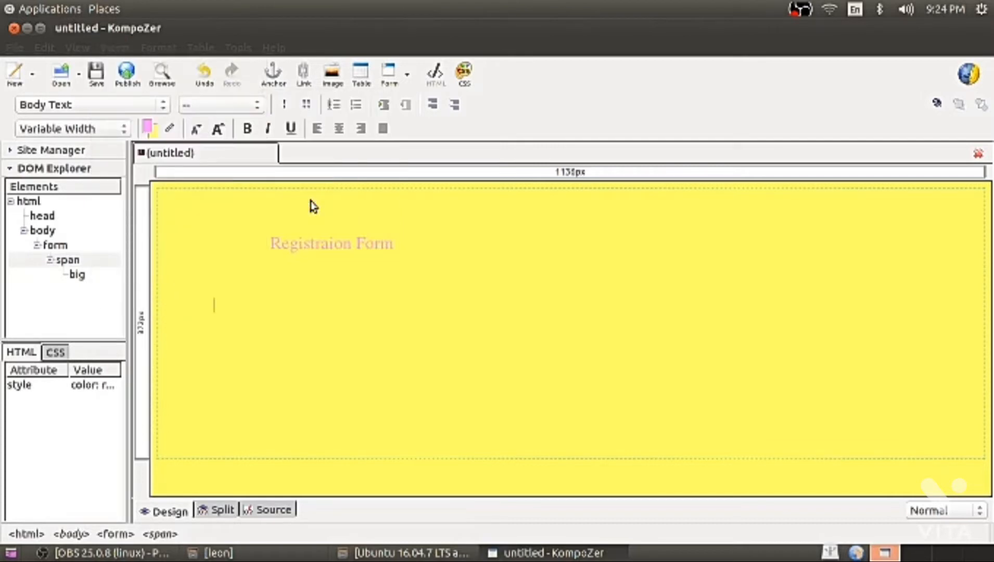
pyautogui.write('Name')
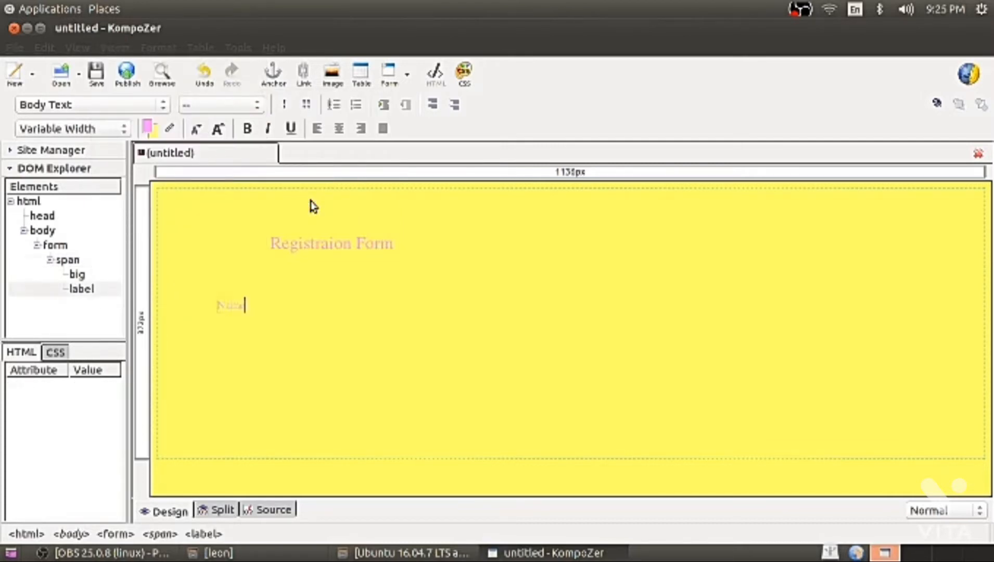
pyautogui.click(259, 308)
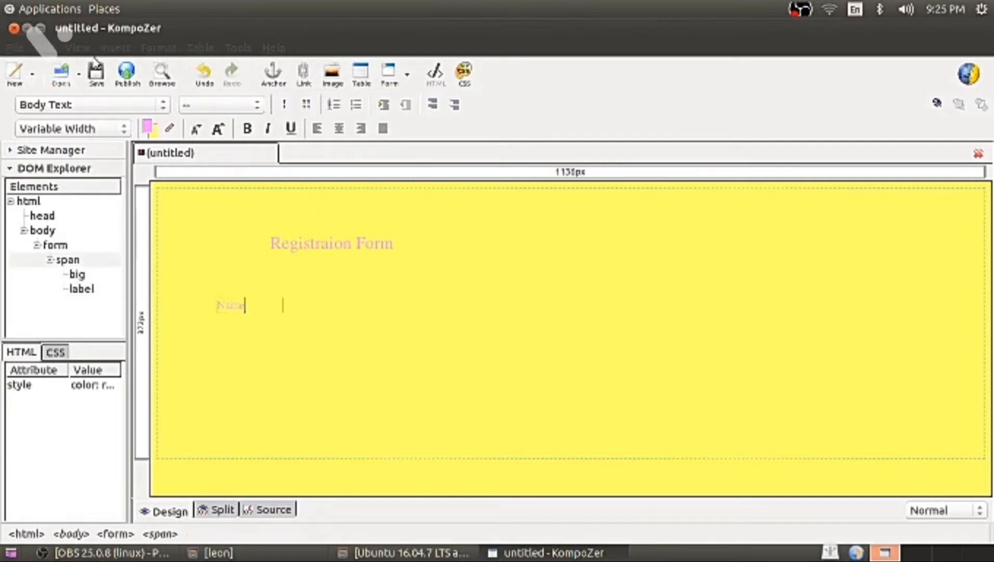
# Begin adding a form field after the Name label via Insert > Form > Form Field.
pyautogui.click(115, 47)
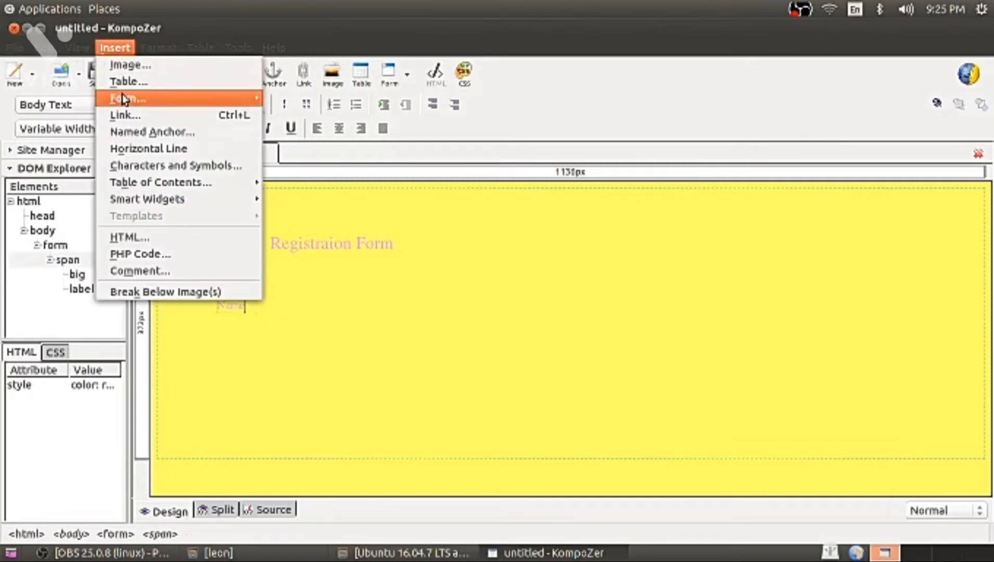
pyautogui.moveTo(259, 100)
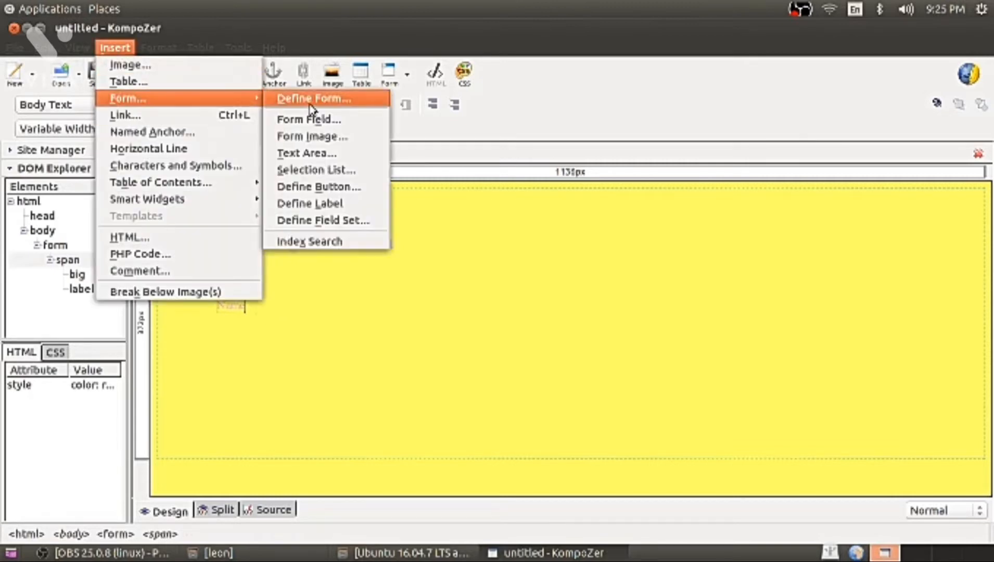
pyautogui.click(310, 121)
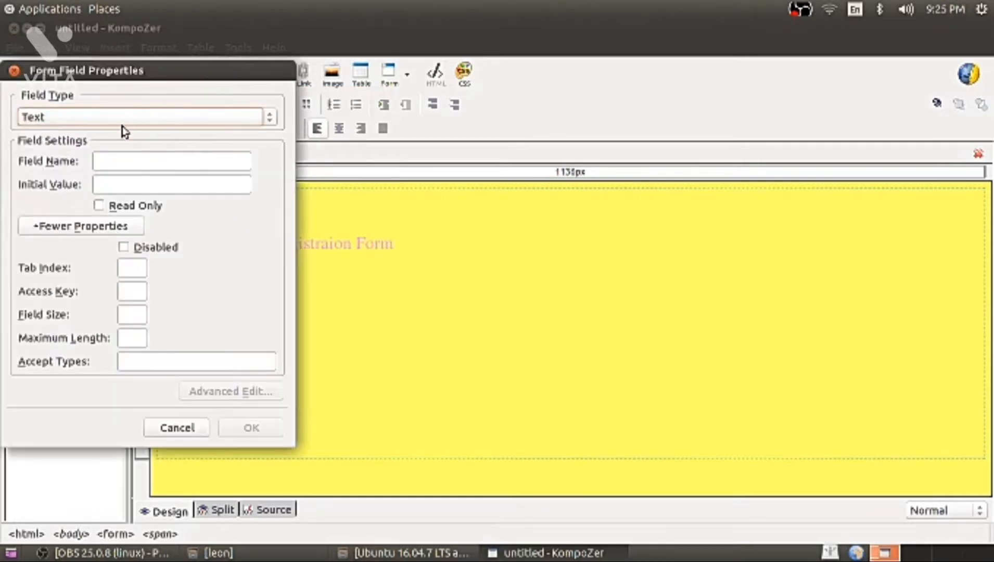
# Place a text field named 'name' with initial value 'name' beside the Name label.
pyautogui.click(130, 161)
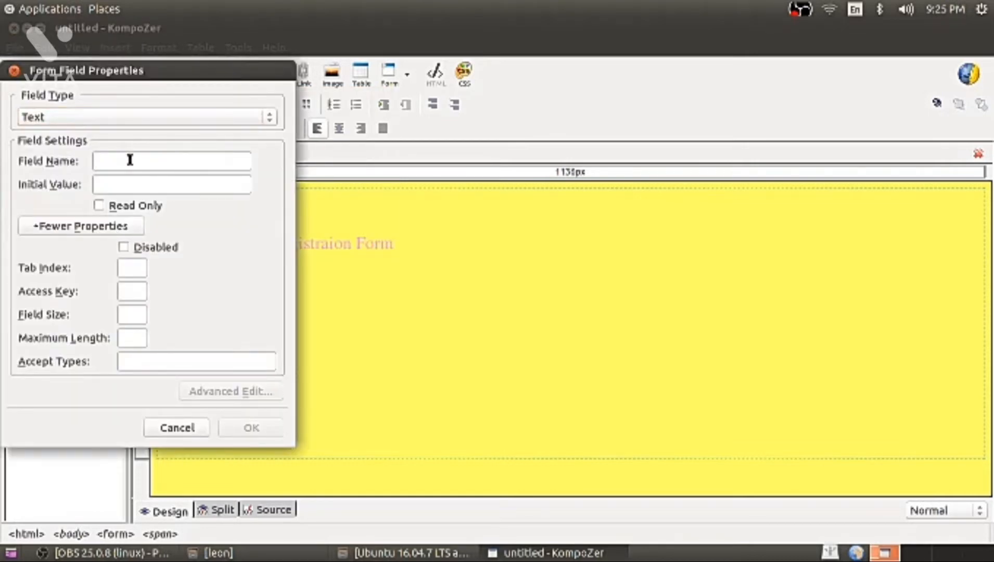
pyautogui.write('name')
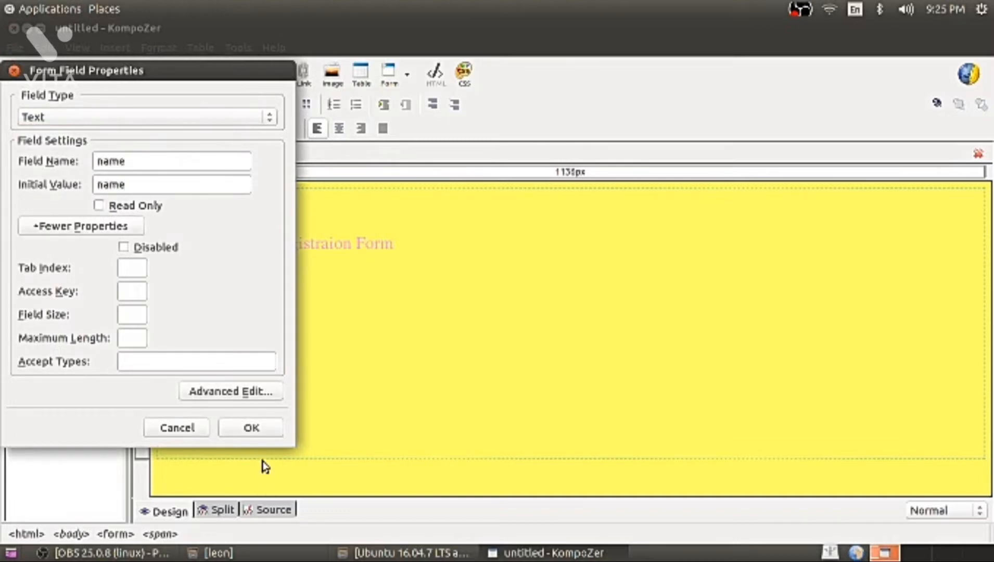
pyautogui.click(252, 429)
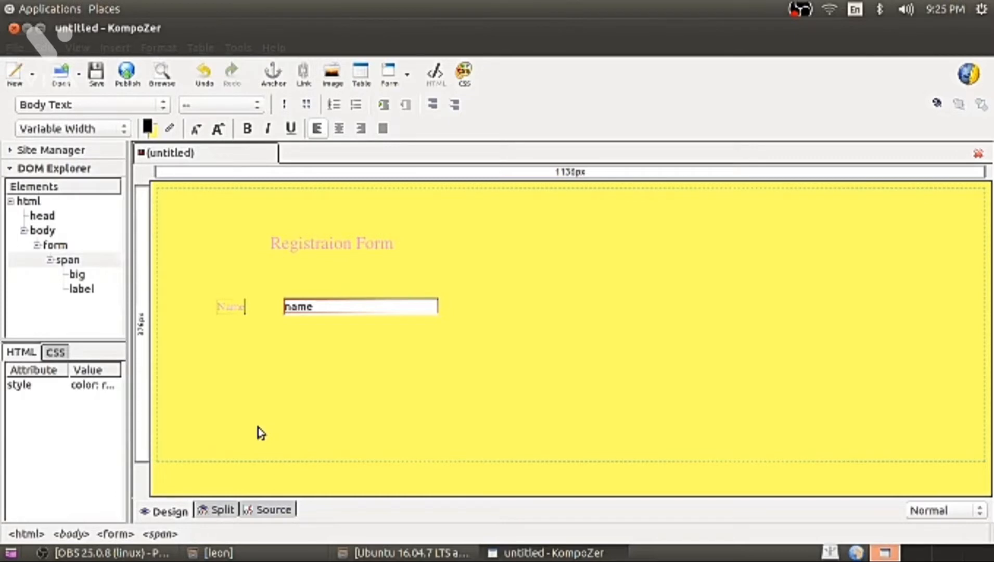
pyautogui.click(471, 309)
# Add a 'Surname' form label on a new line below the name field.
pyautogui.press('Return')
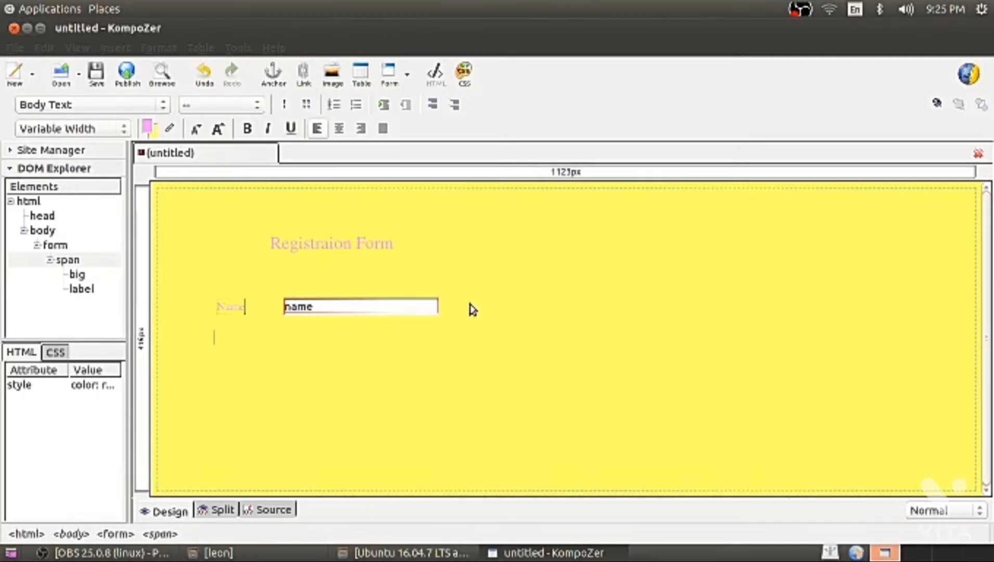
pyautogui.click(122, 48)
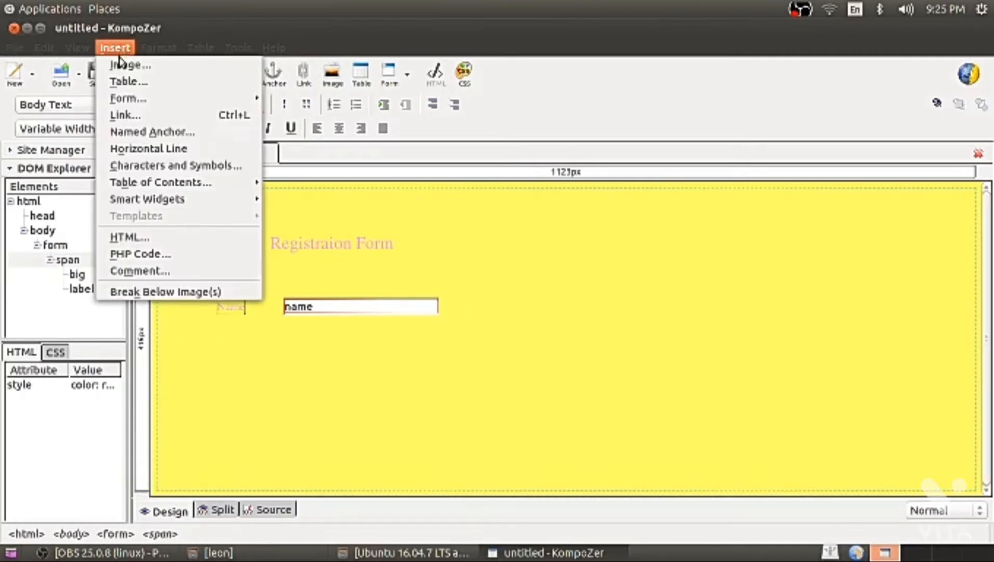
pyautogui.moveTo(127, 99)
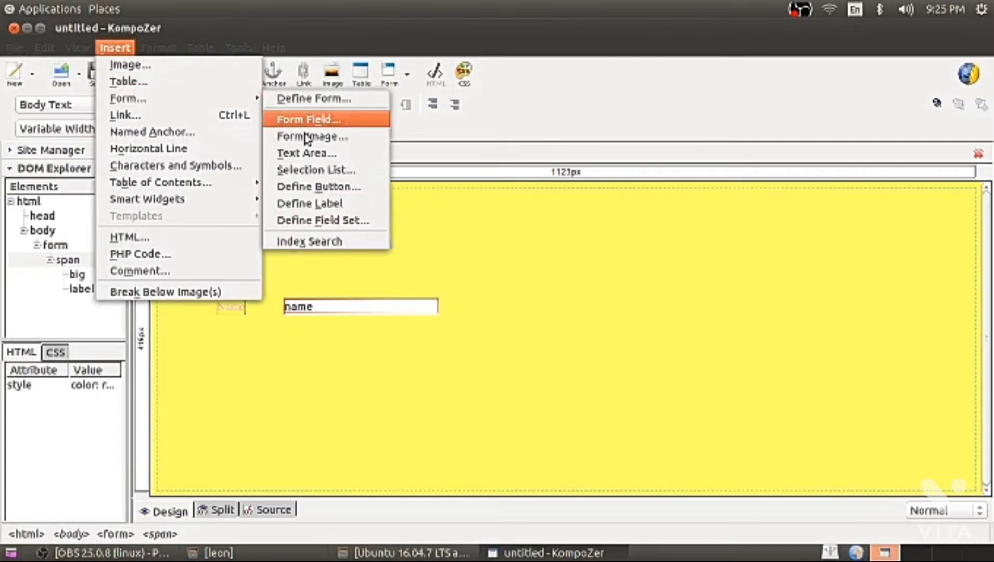
pyautogui.click(311, 203)
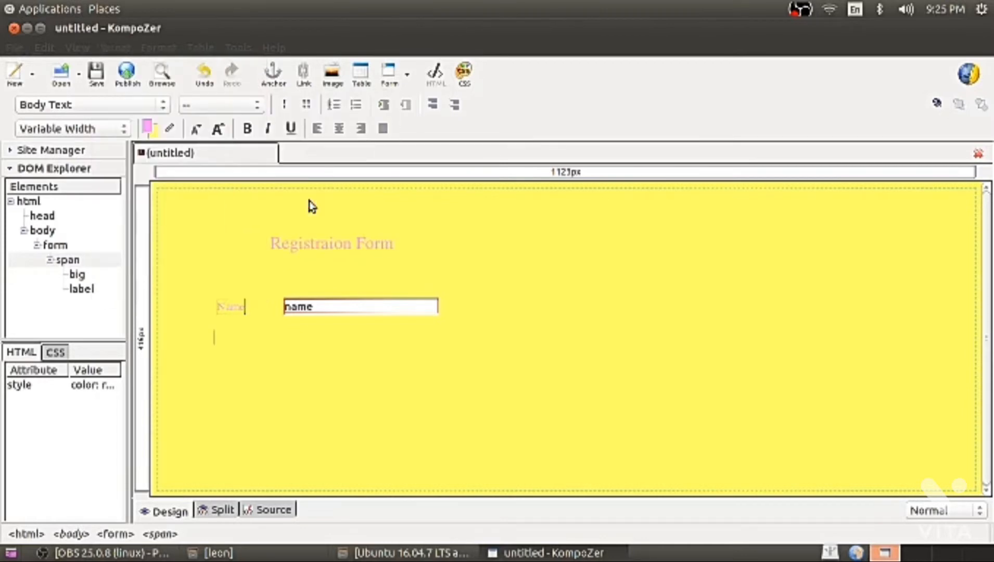
pyautogui.write('Surname')
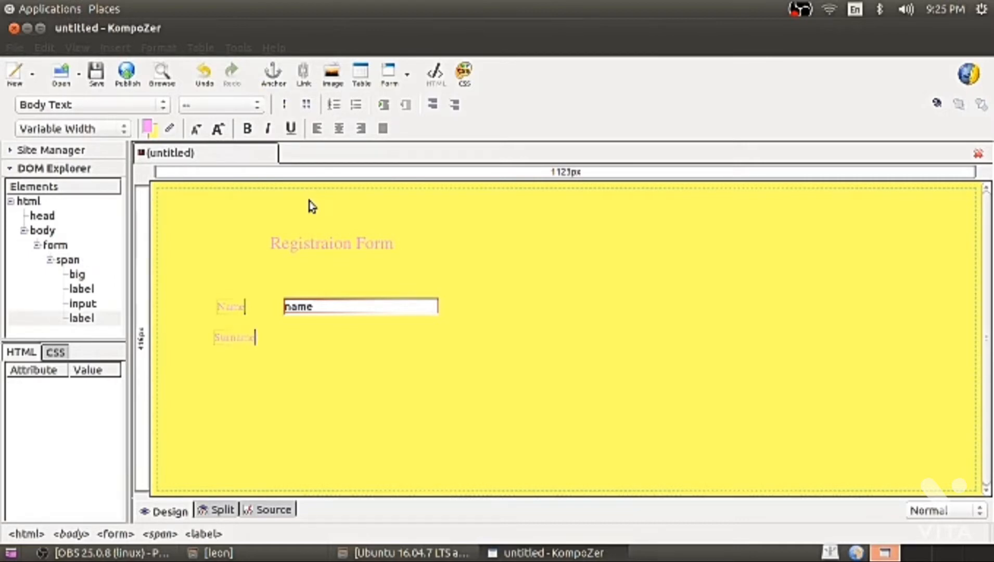
pyautogui.click(271, 347)
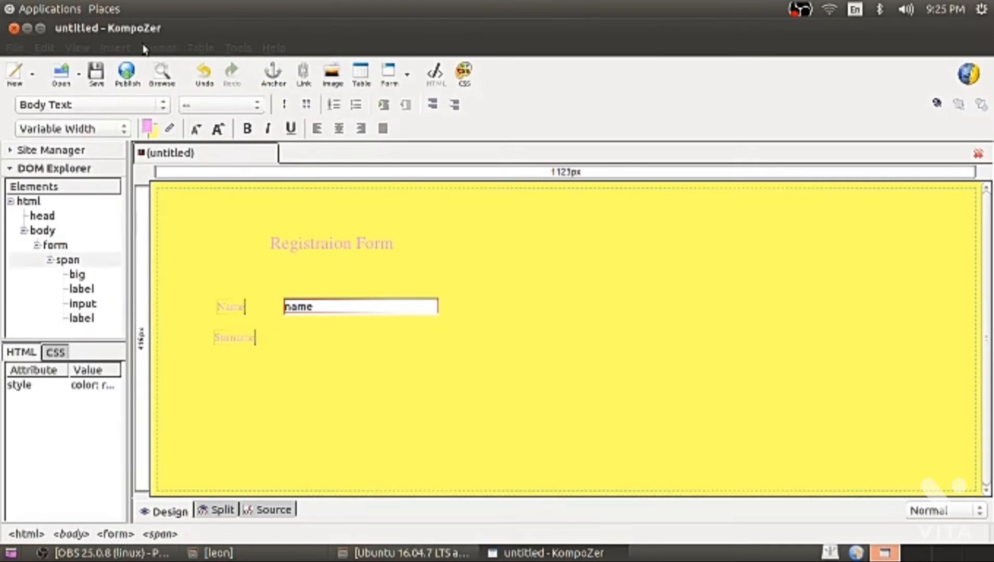
# Insert a text field named 'surname' beside the Surname label.
pyautogui.click(115, 48)
pyautogui.moveTo(125, 98)
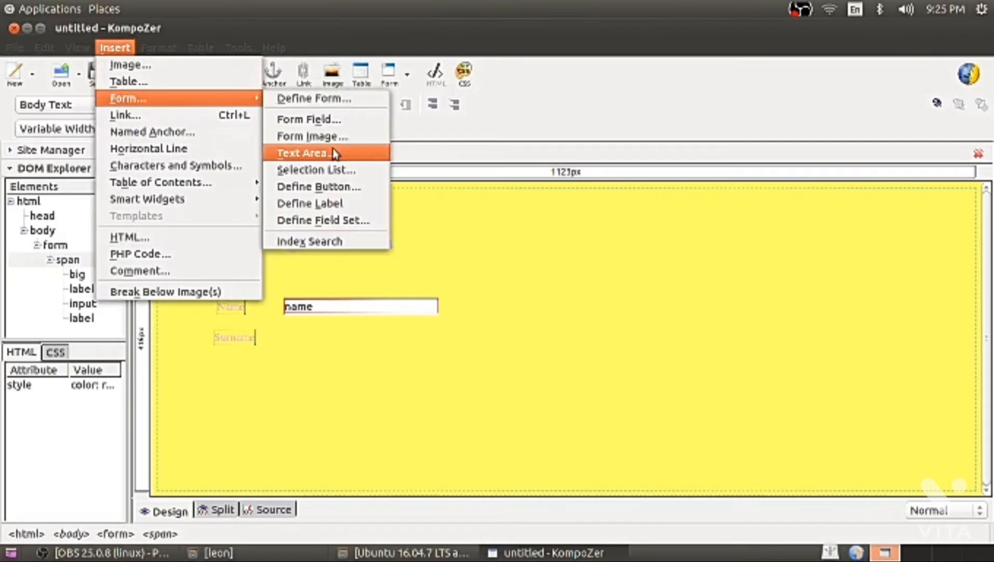
pyautogui.click(334, 119)
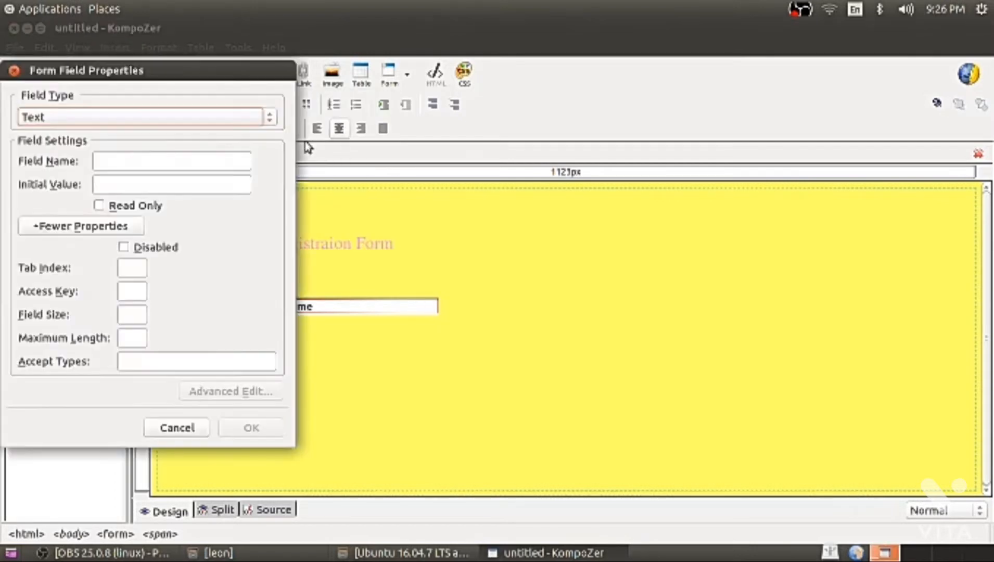
pyautogui.click(140, 160)
pyautogui.write('surname')
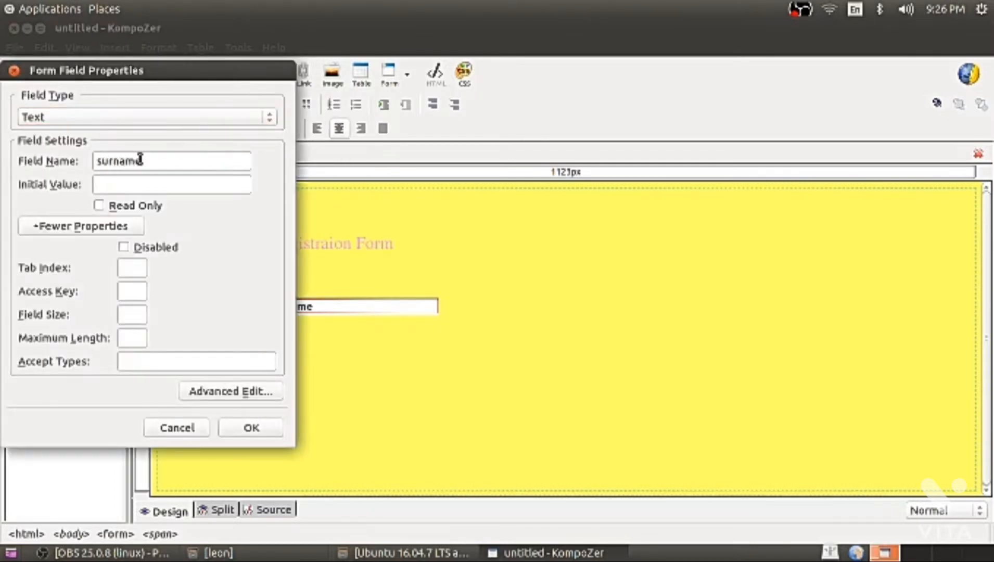
pyautogui.click(258, 429)
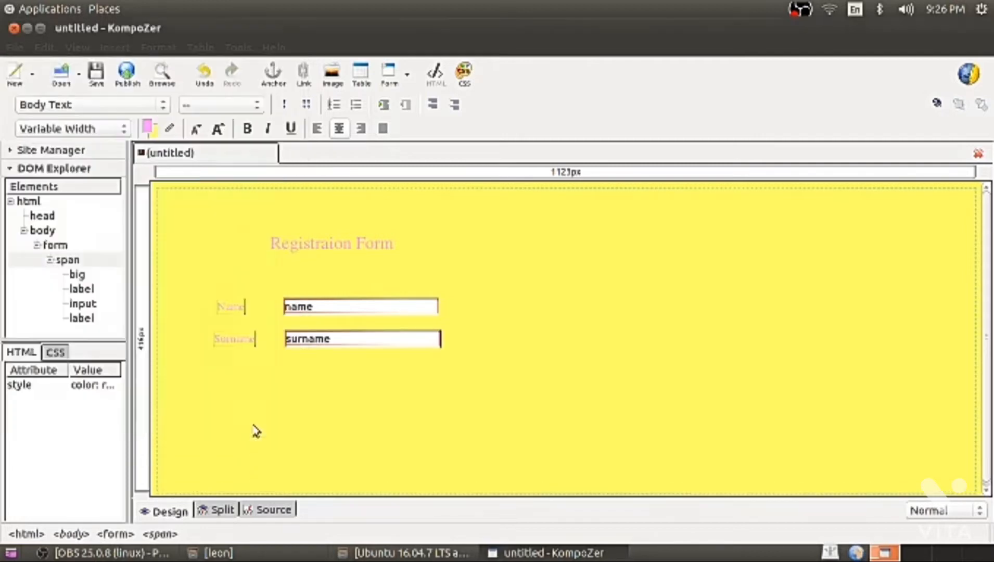
# Add 'Gender' and 'Male' form labels on a new line below Surname.
pyautogui.press('Return')
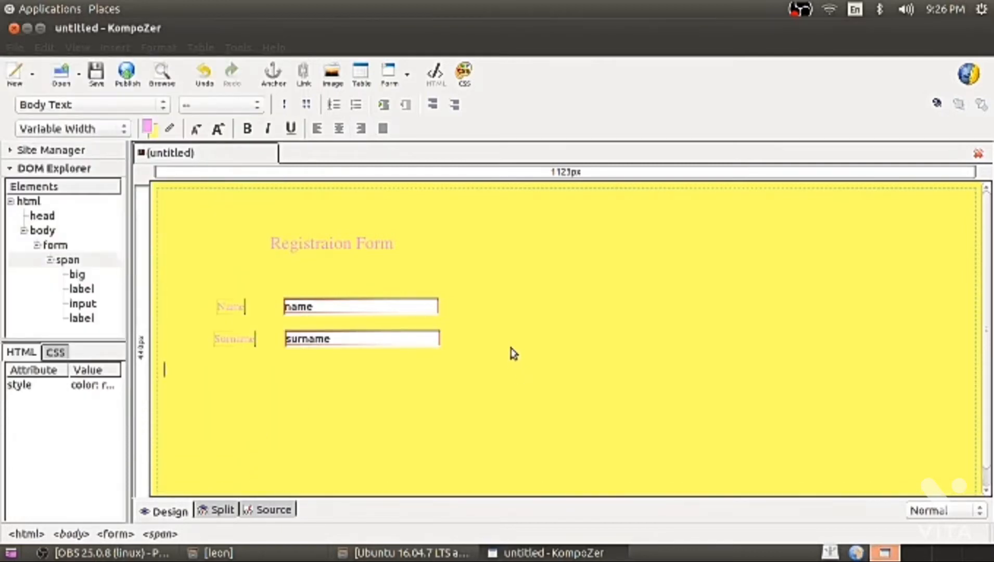
pyautogui.click(116, 48)
pyautogui.moveTo(252, 100)
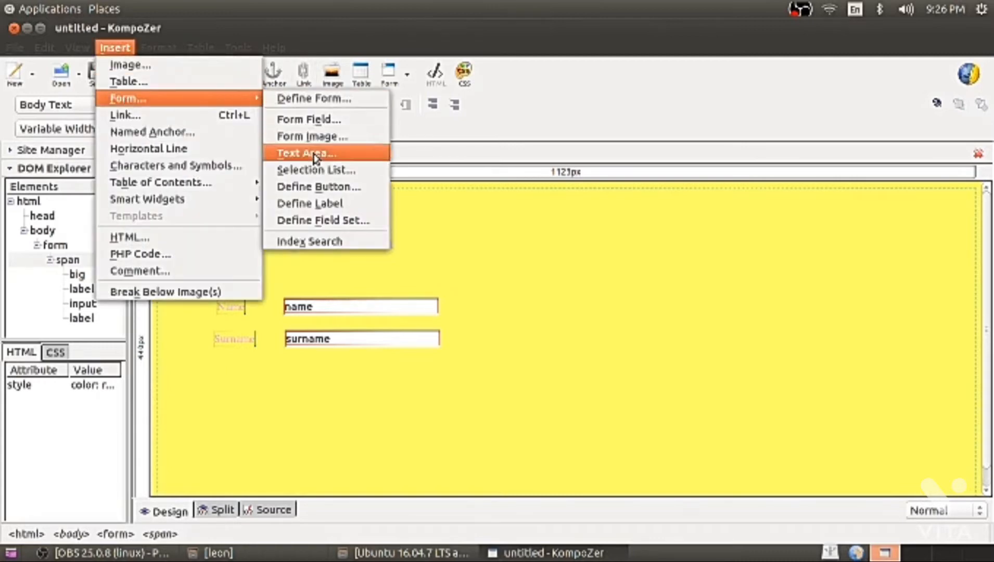
pyautogui.click(315, 204)
pyautogui.write('Gender')
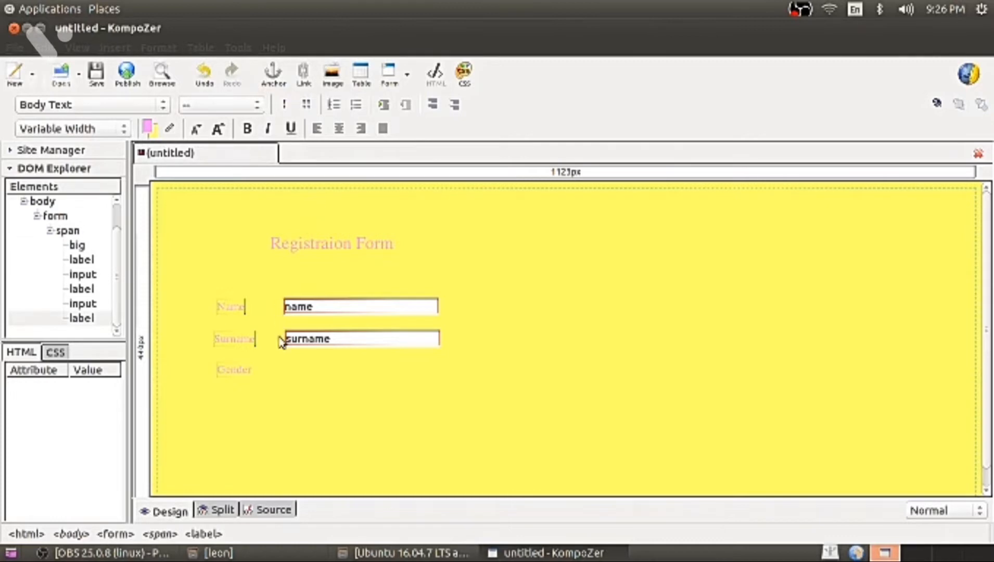
pyautogui.click(280, 378)
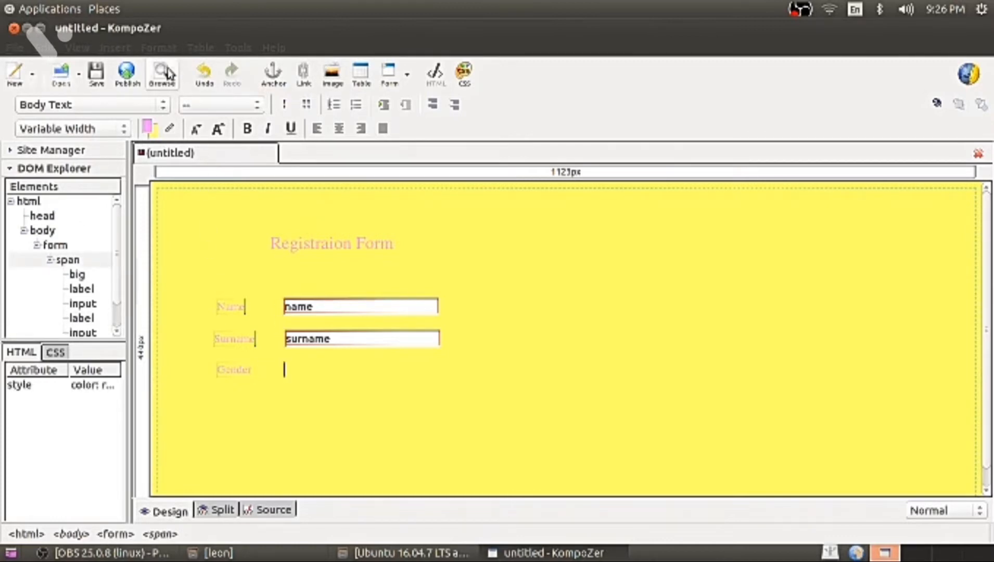
pyautogui.click(119, 48)
pyautogui.moveTo(112, 101)
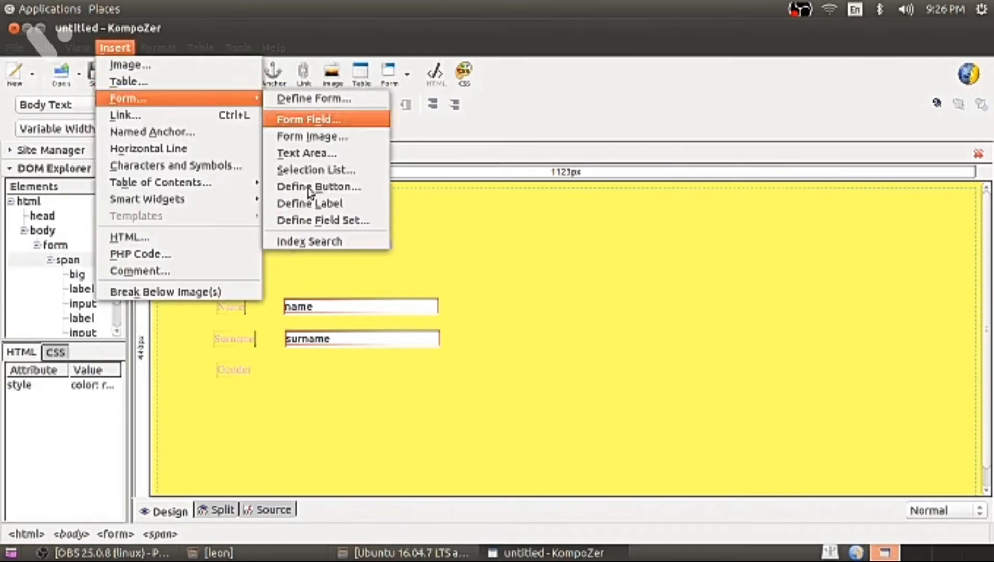
pyautogui.click(312, 204)
pyautogui.write('Male')
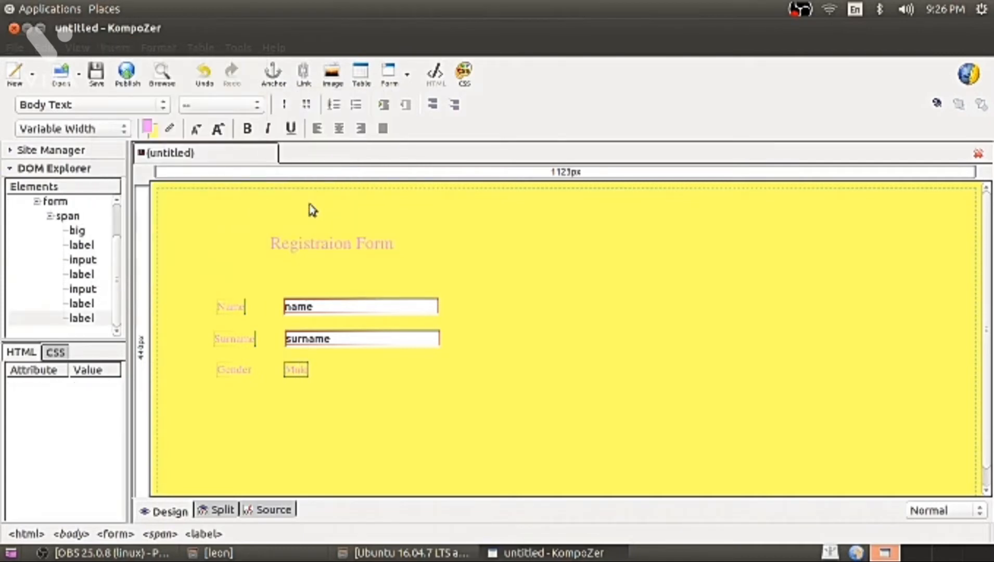
pyautogui.click(323, 372)
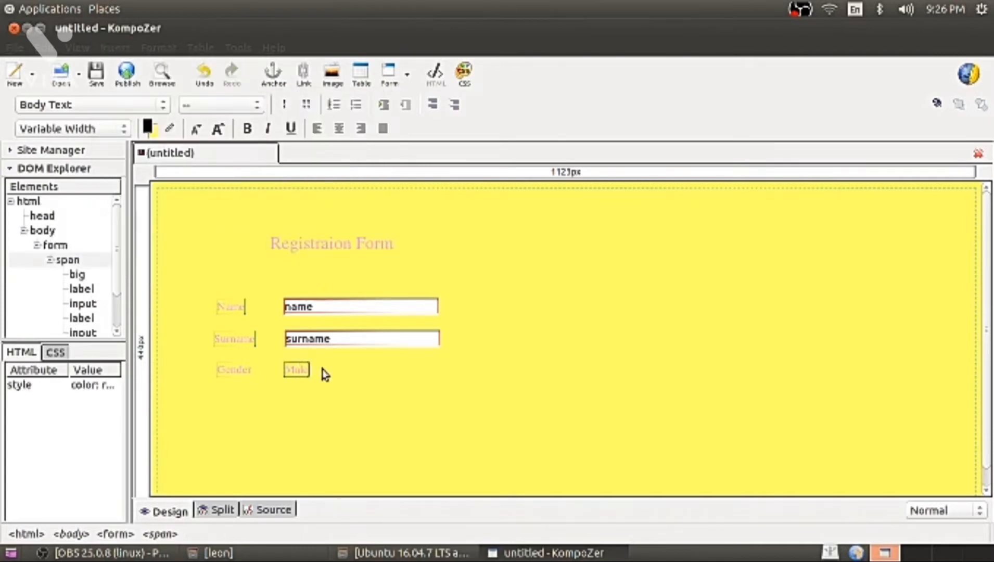
# Insert an initially selected radio button in group gender with value Male.
pyautogui.click(114, 48)
pyautogui.moveTo(124, 99)
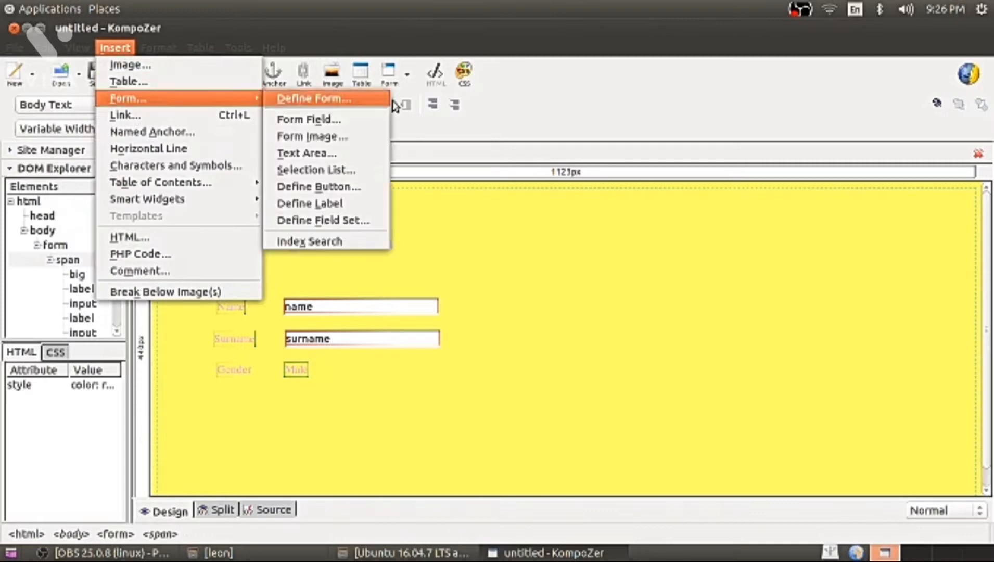
pyautogui.click(313, 119)
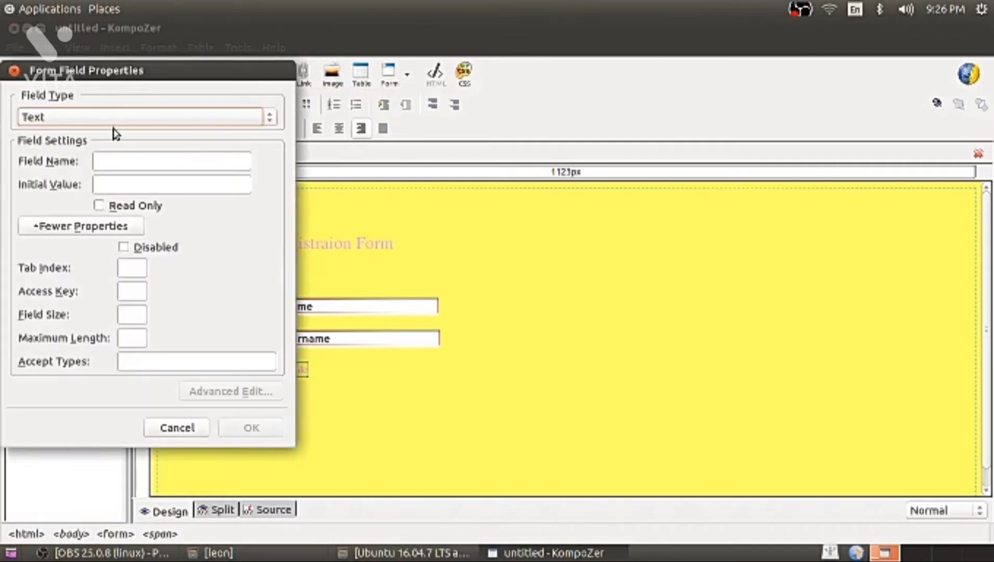
pyautogui.click(111, 119)
pyautogui.click(67, 191)
pyautogui.click(130, 165)
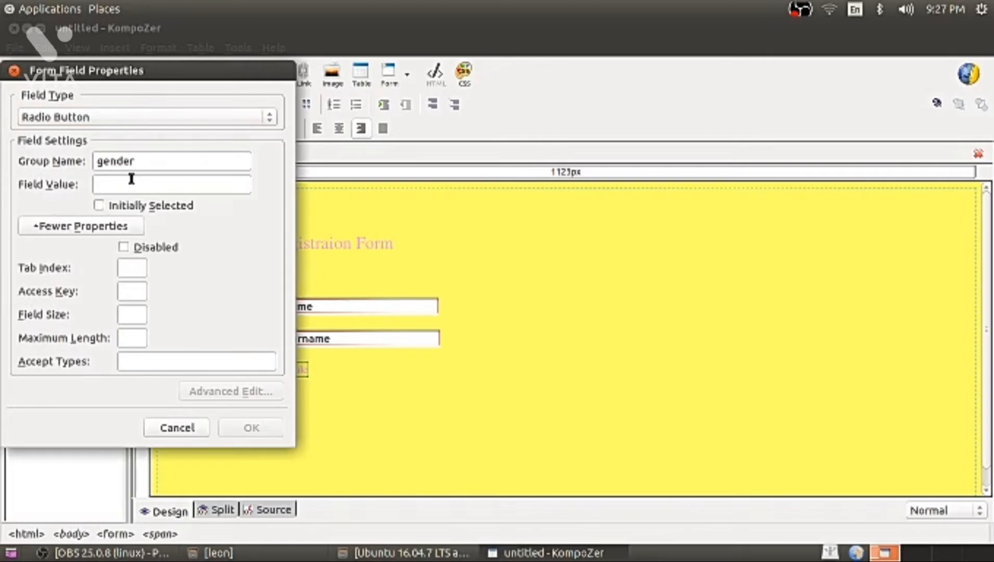
pyautogui.write('Male')
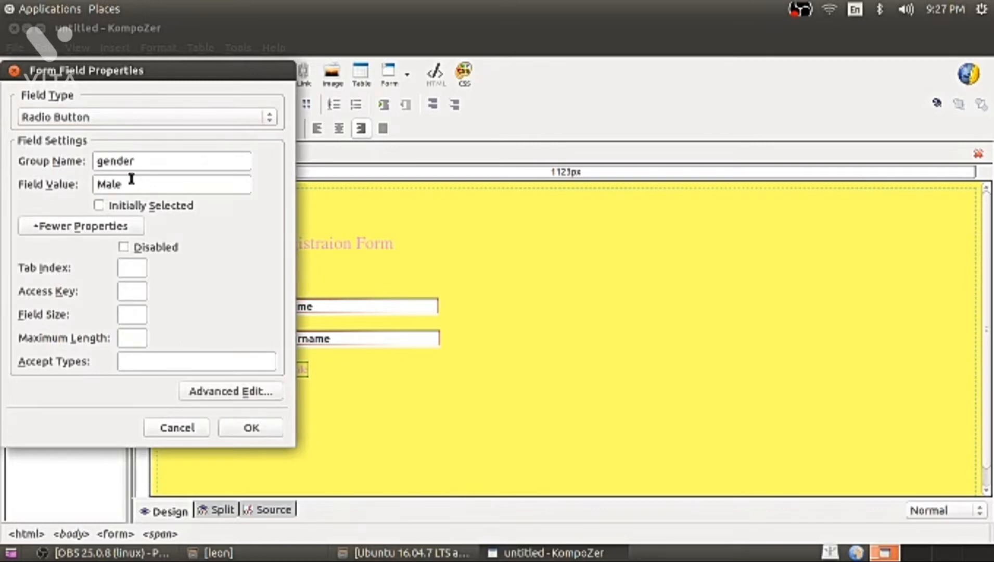
pyautogui.click(99, 205)
pyautogui.click(245, 428)
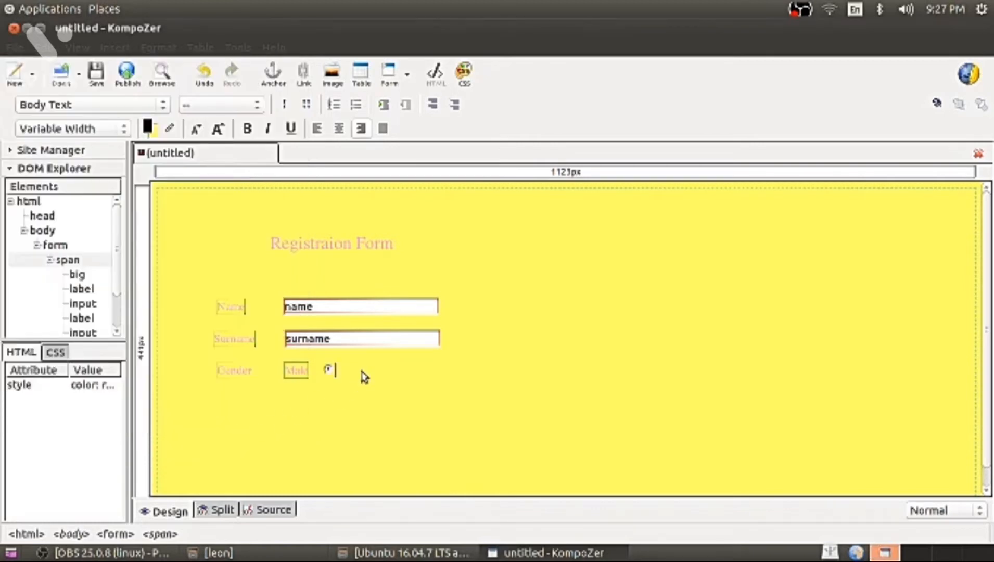
# Add a 'Female' form label after the Male radio button.
pyautogui.click(122, 48)
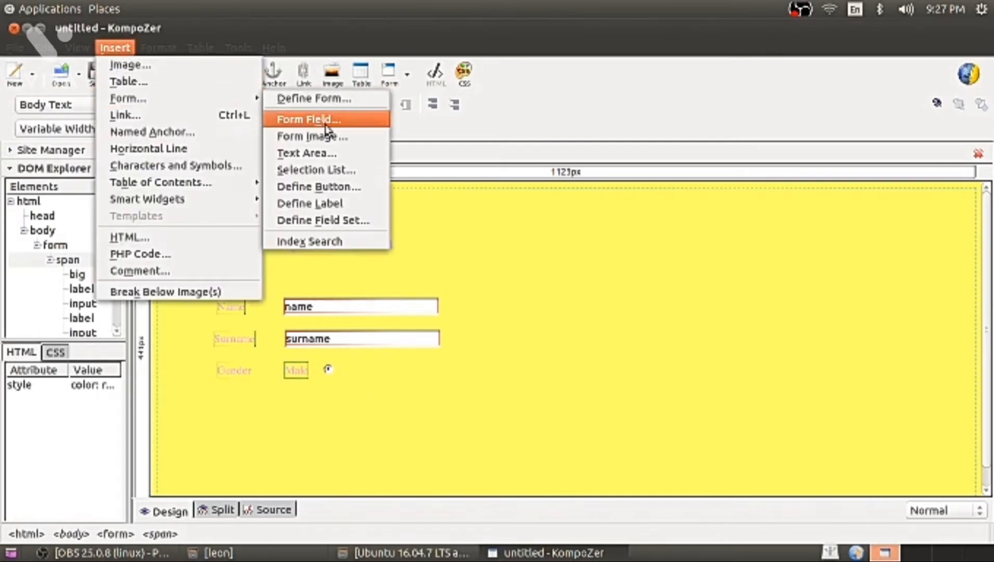
pyautogui.click(323, 209)
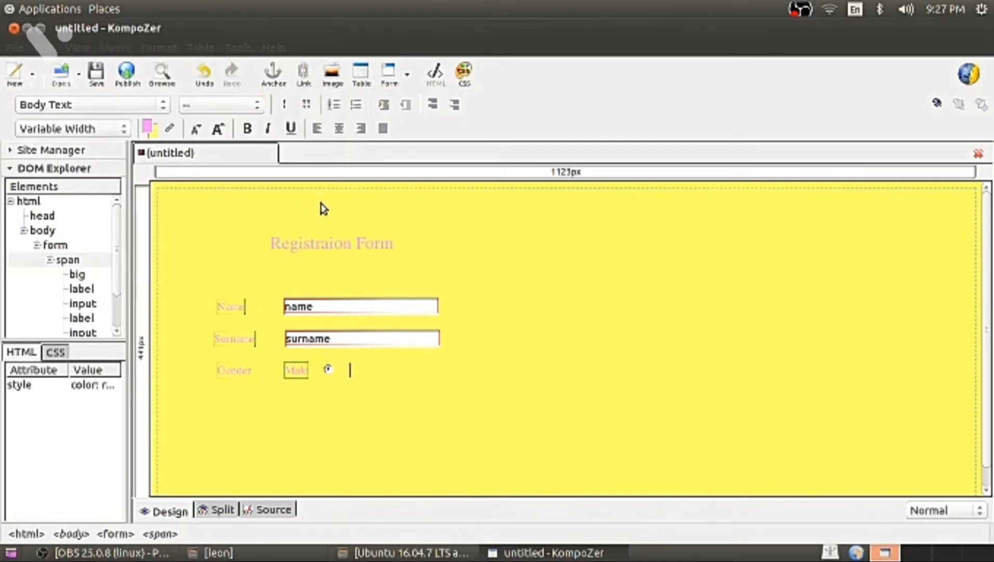
pyautogui.write('Fem')
pyautogui.press('BackSpace')
pyautogui.press('BackSpace')
pyautogui.press('BackSpace')
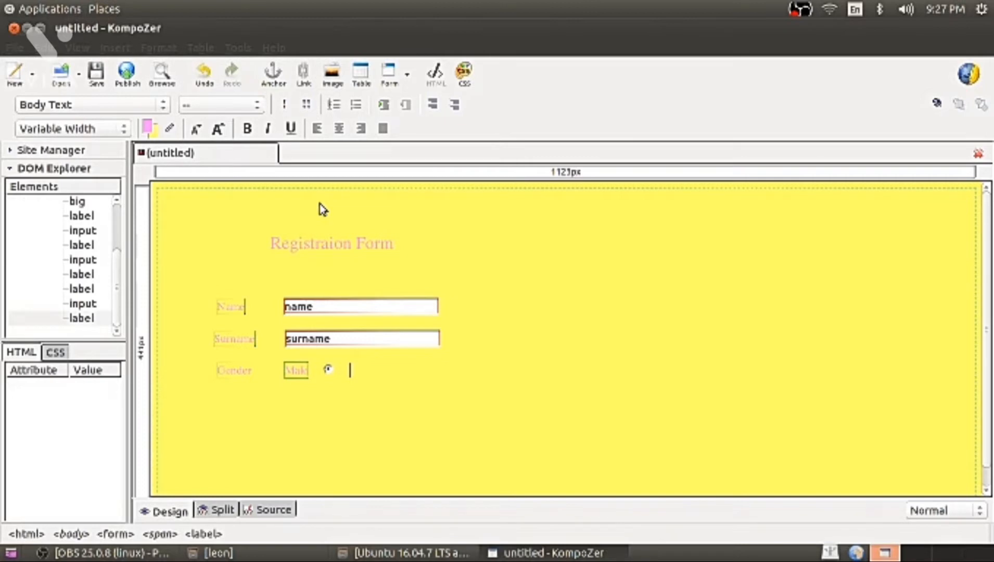
pyautogui.click(115, 48)
pyautogui.moveTo(157, 98)
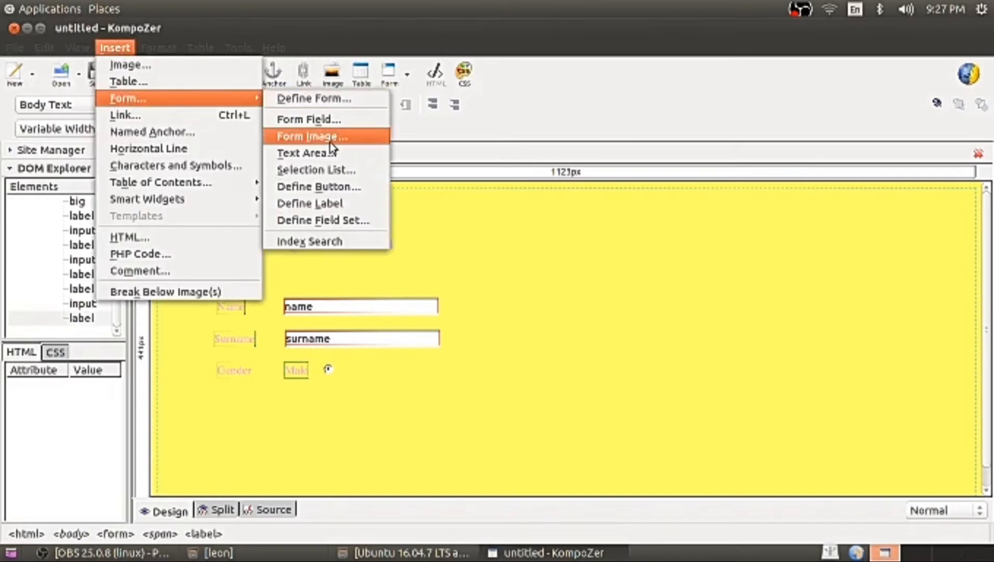
pyautogui.click(323, 209)
pyautogui.write('Fe')
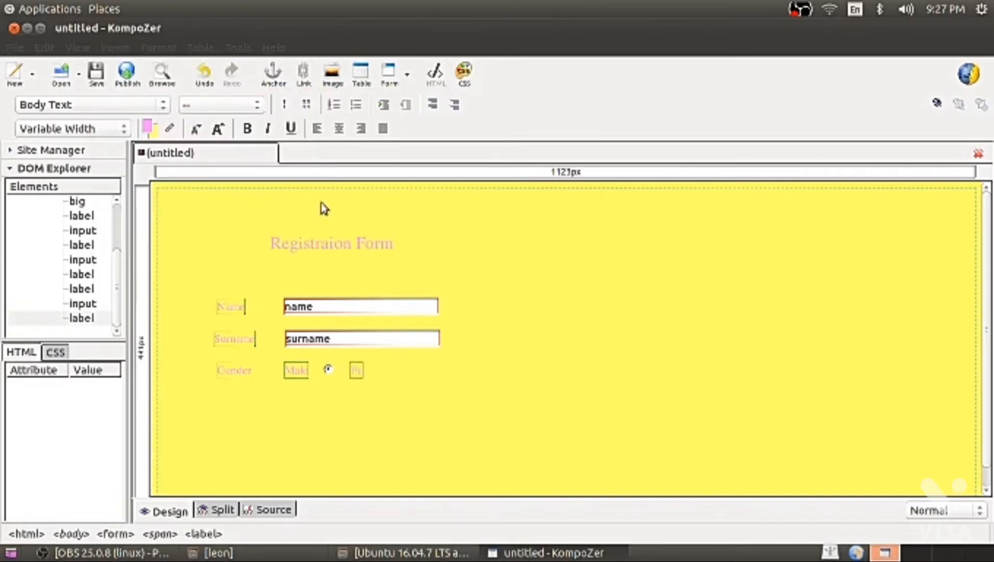
pyautogui.write('male')
pyautogui.click(402, 375)
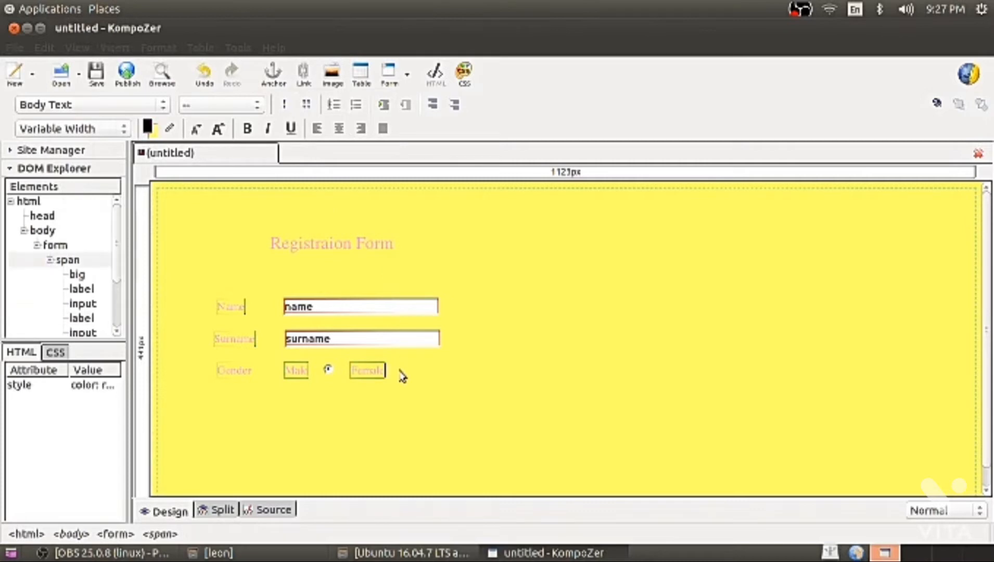
# Insert a radio button in group gender with value female, then start a new line.
pyautogui.click(125, 47)
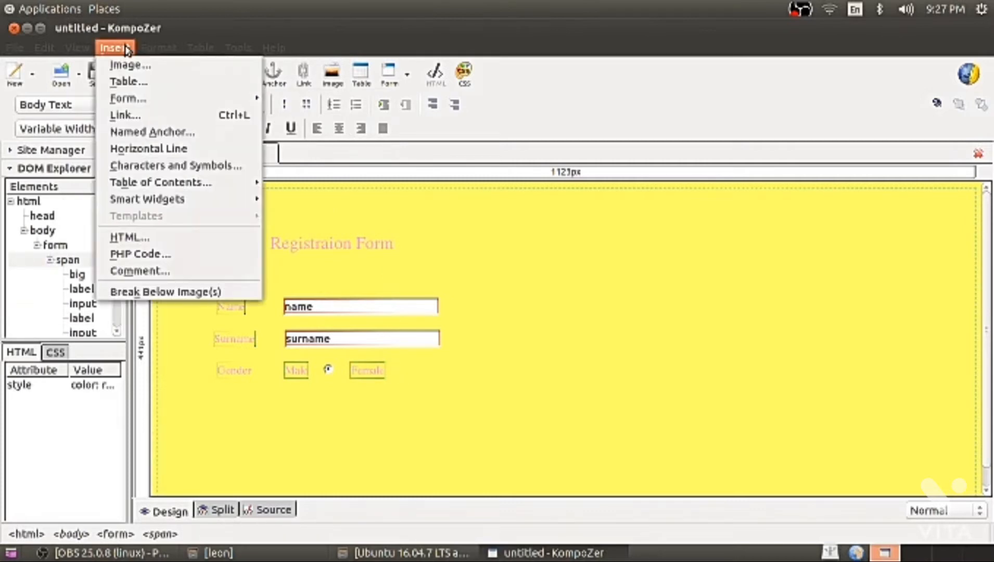
pyautogui.moveTo(127, 99)
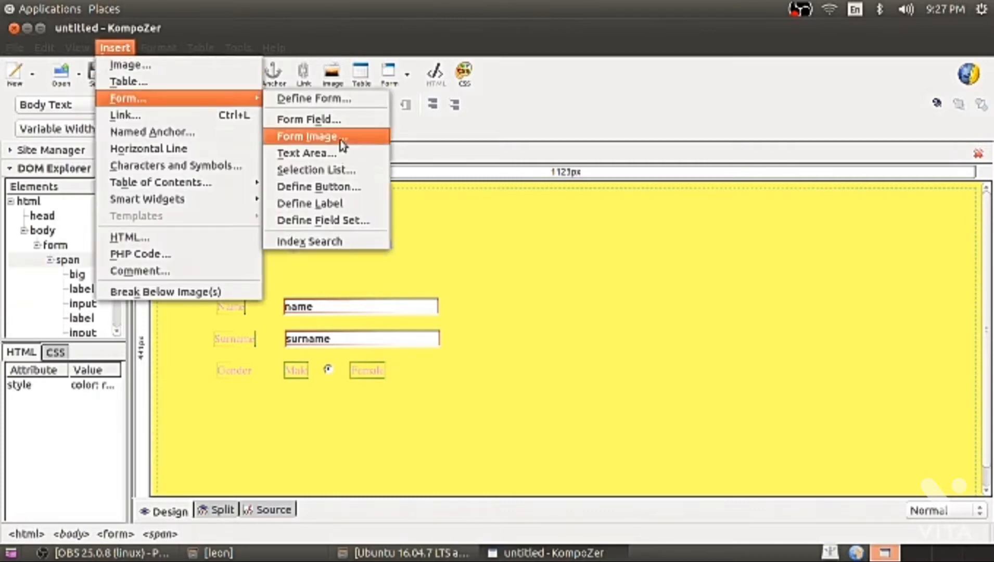
pyautogui.click(333, 119)
pyautogui.click(95, 118)
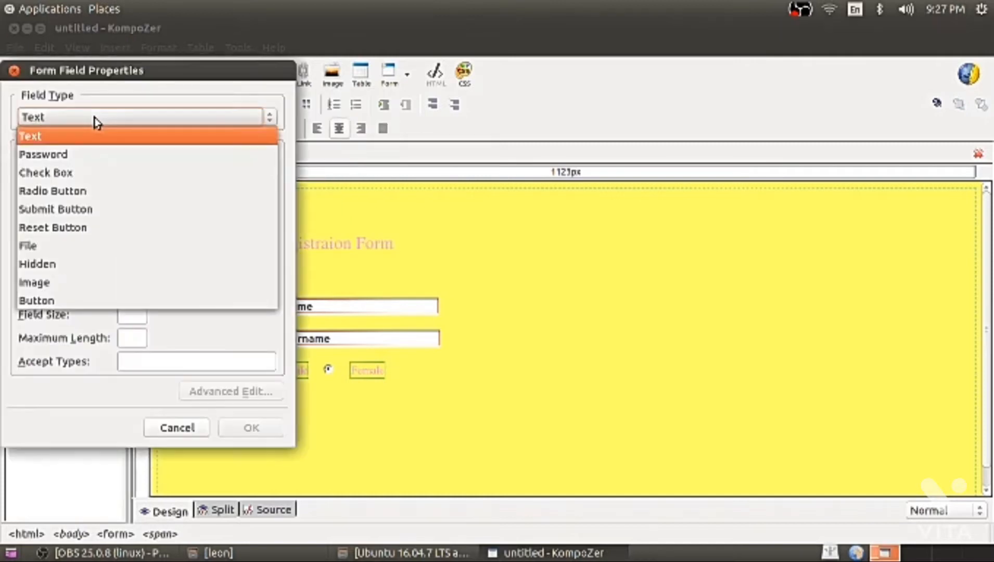
pyautogui.click(78, 191)
pyautogui.click(121, 166)
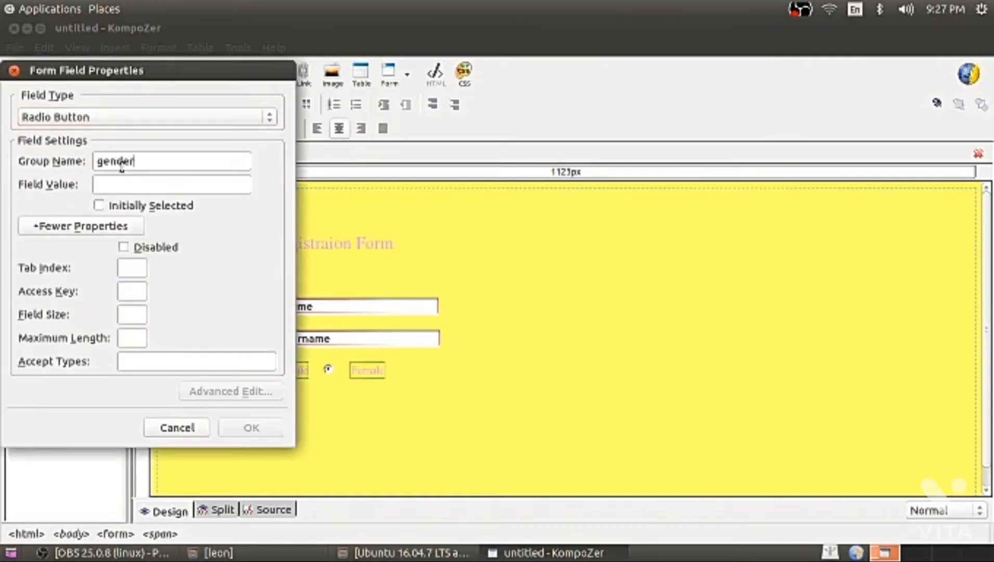
pyautogui.click(118, 184)
pyautogui.write('female')
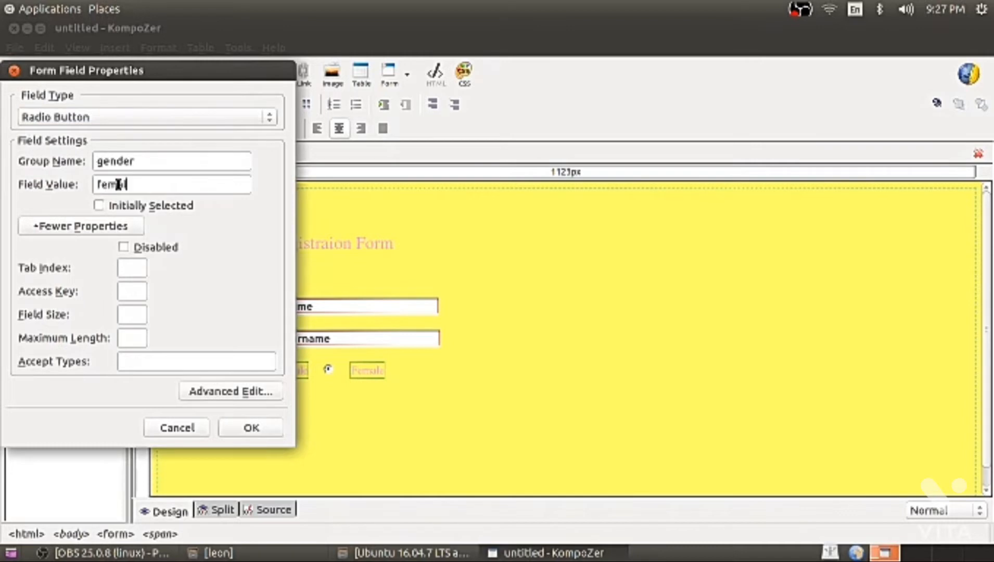
pyautogui.click(246, 429)
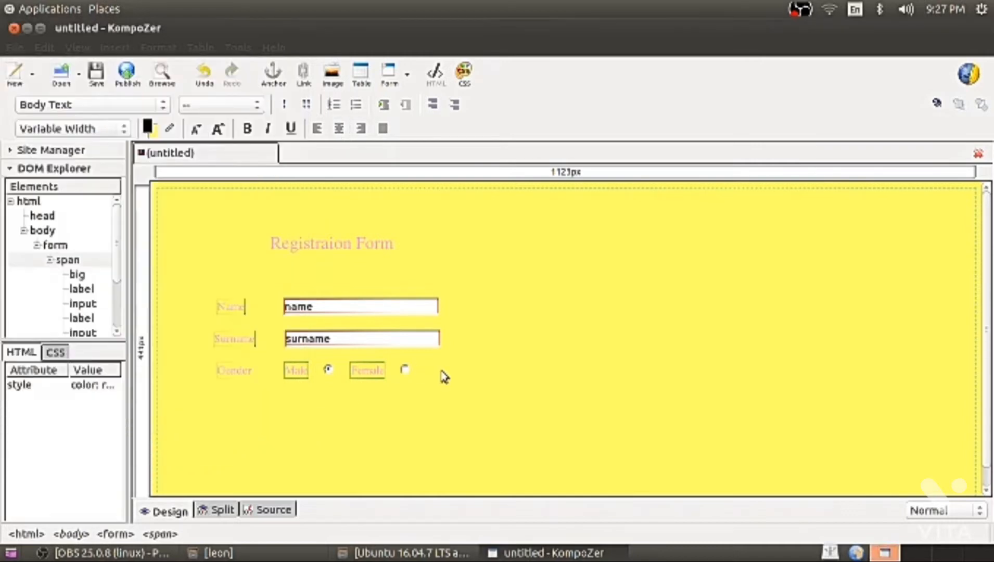
pyautogui.press('Return')
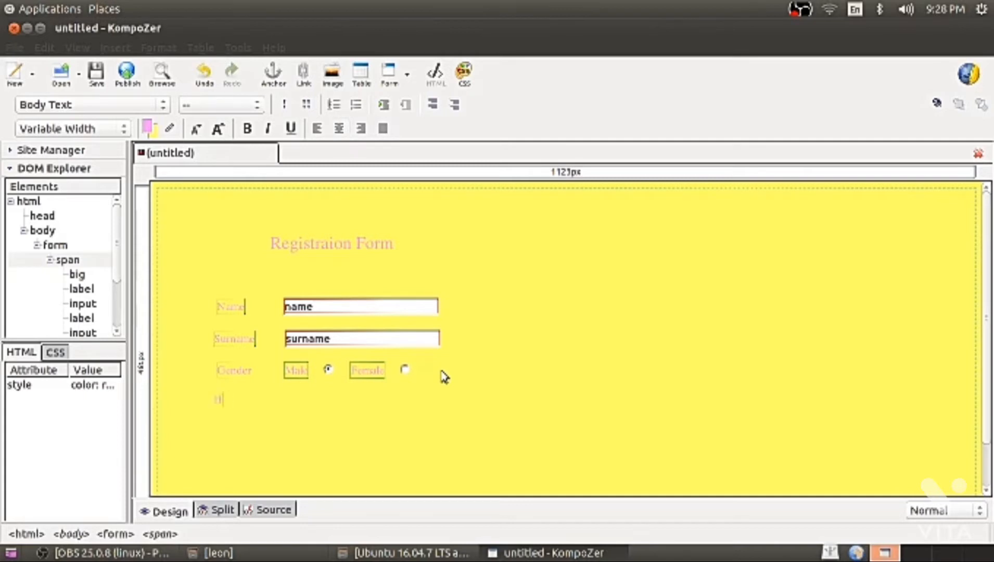
# Insert a 'Hobbie' label on the empty line below the Gender row.
pyautogui.click(117, 49)
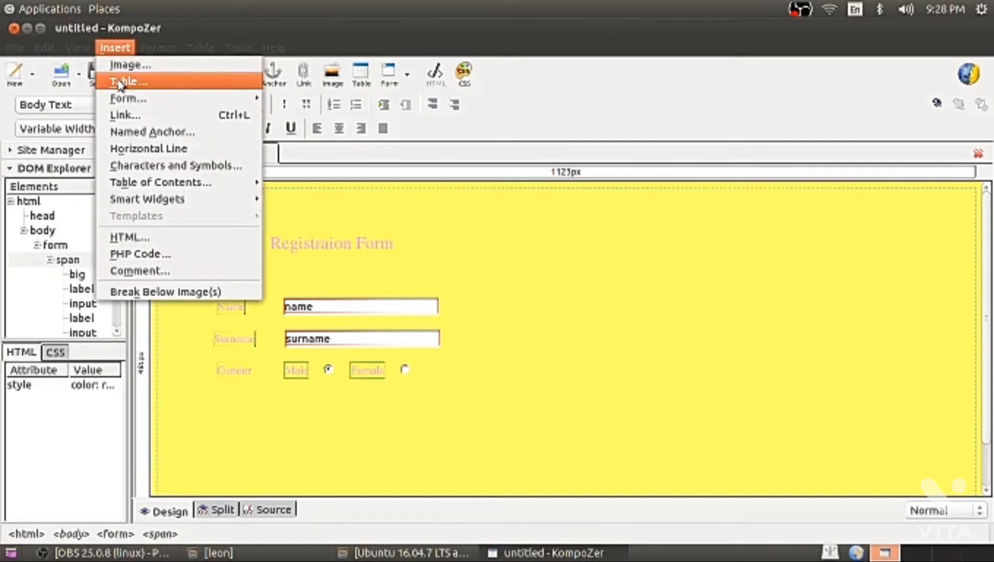
pyautogui.moveTo(128, 98)
pyautogui.click(327, 205)
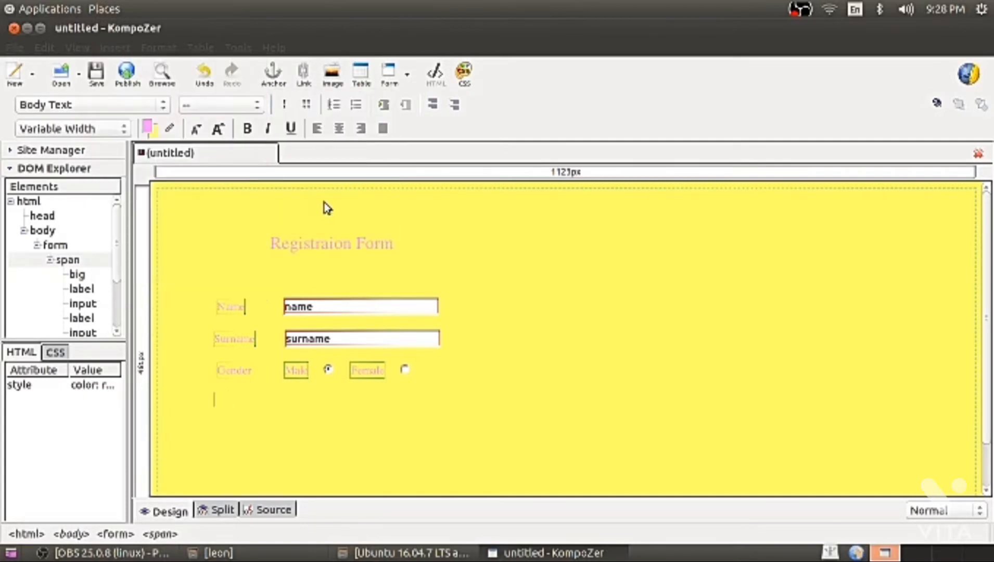
pyautogui.write('Hi')
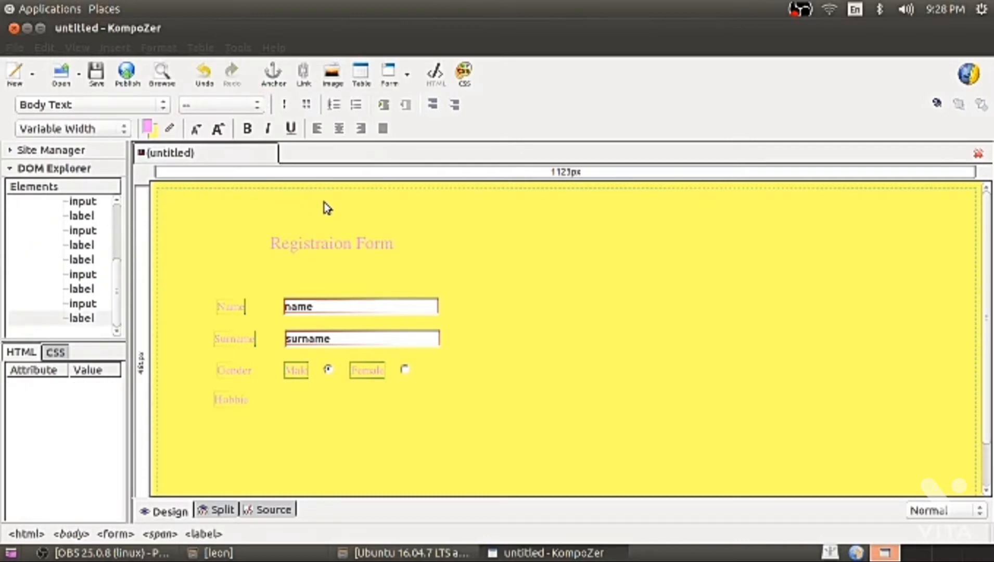
pyautogui.press('BackSpace')
pyautogui.press('BackSpace')
pyautogui.press('BackSpace')
pyautogui.press('BackSpace')
pyautogui.press('BackSpace')
pyautogui.press('BackSpace')
pyautogui.click(115, 48)
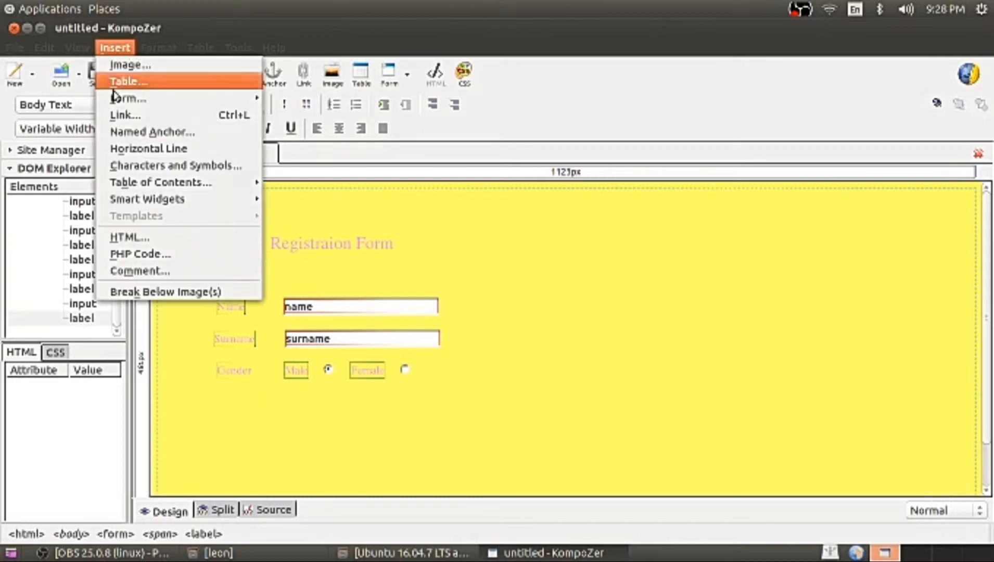
pyautogui.moveTo(130, 97)
pyautogui.click(314, 203)
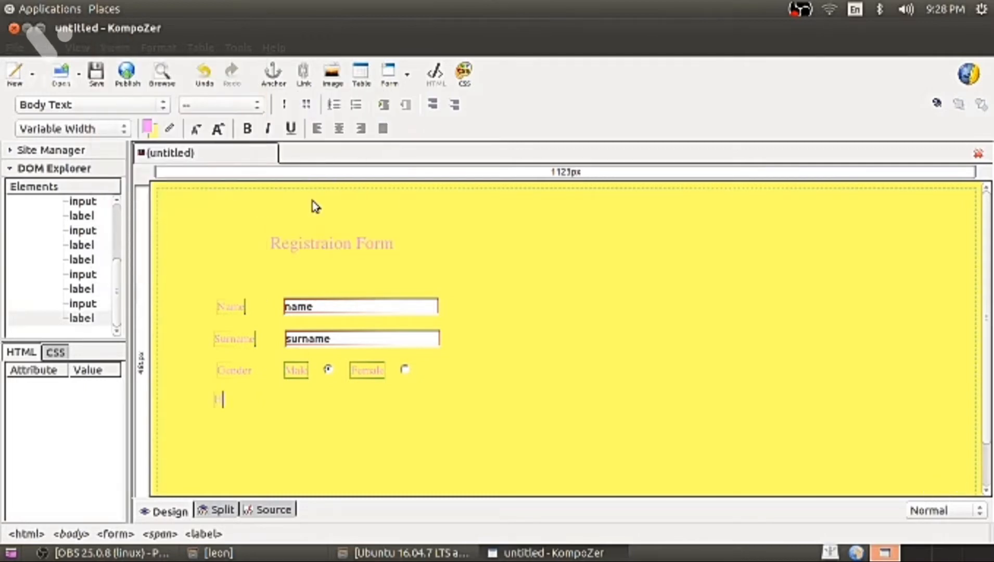
pyautogui.click(282, 404)
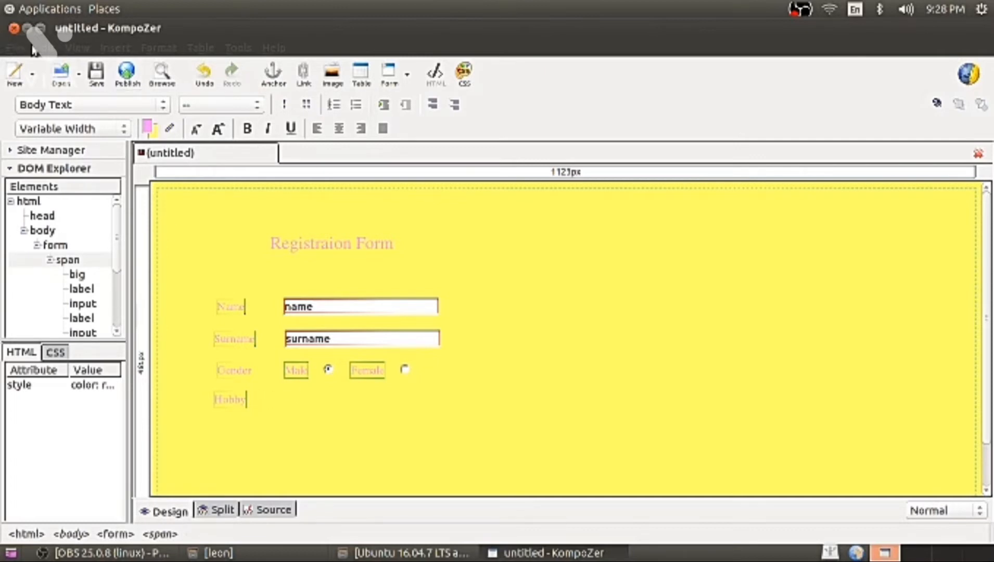
pyautogui.click(115, 47)
# Insert a Check Box form field named Chkfootball with value fooball.
pyautogui.moveTo(135, 99)
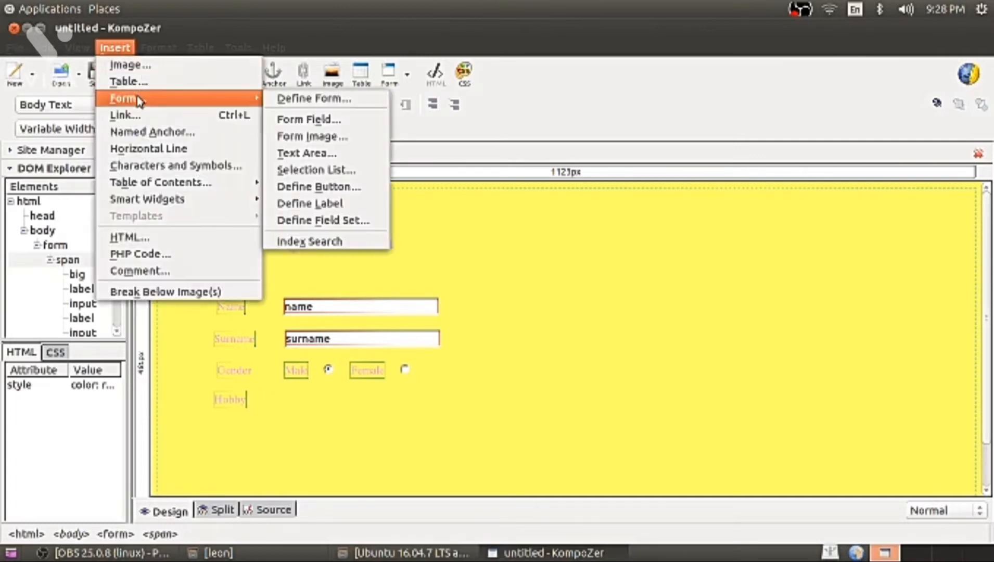
pyautogui.click(299, 121)
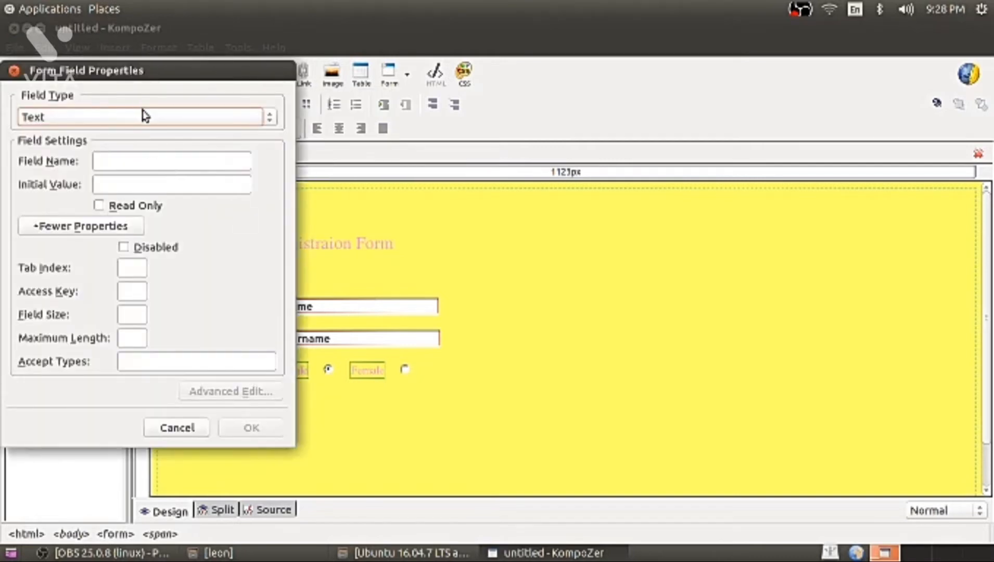
pyautogui.click(142, 113)
pyautogui.click(89, 171)
pyautogui.click(121, 164)
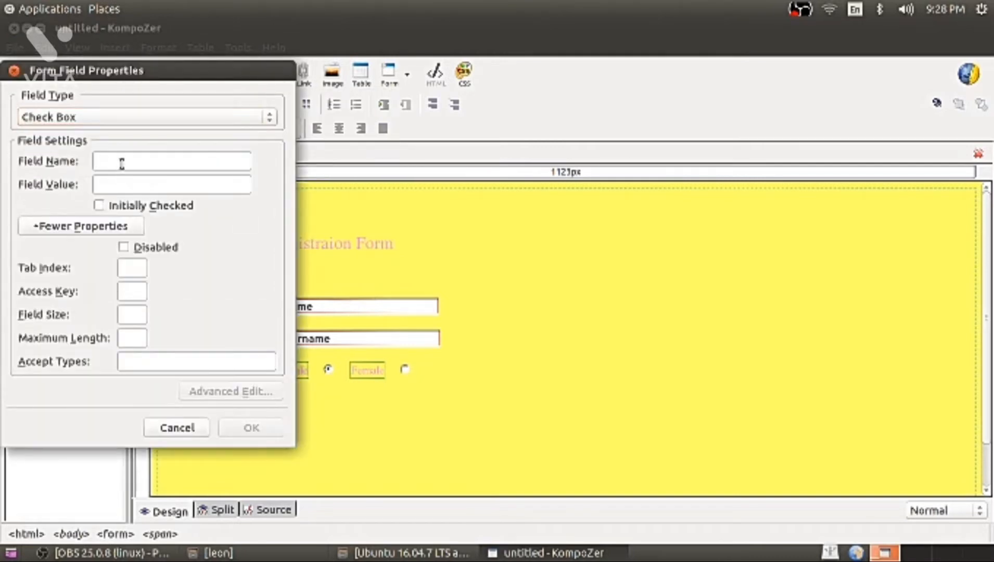
pyautogui.write('Chkhokky')
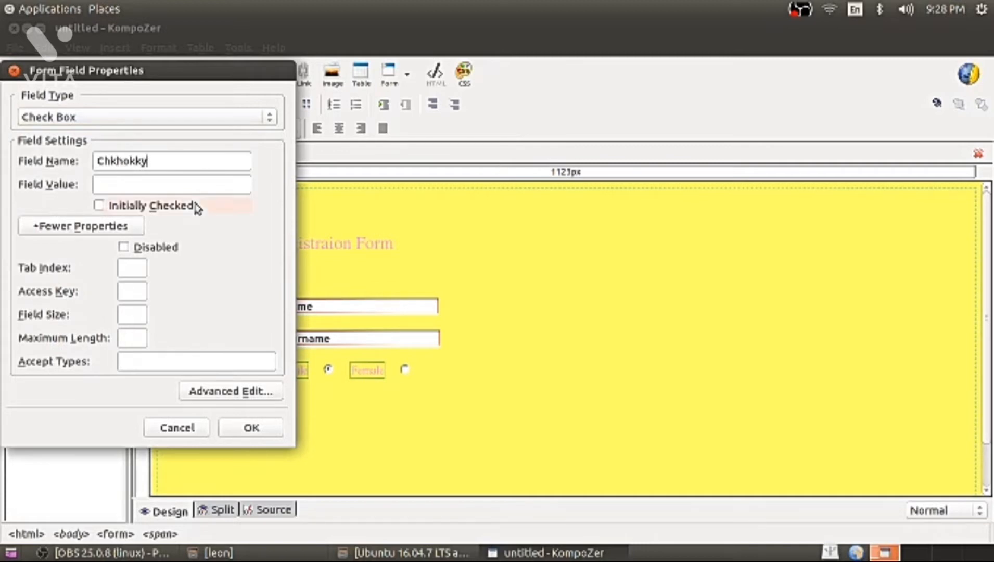
pyautogui.press('BackSpace')
pyautogui.press('BackSpace')
pyautogui.press('BackSpace')
pyautogui.press('BackSpace')
pyautogui.press('BackSpace')
pyautogui.write('football')
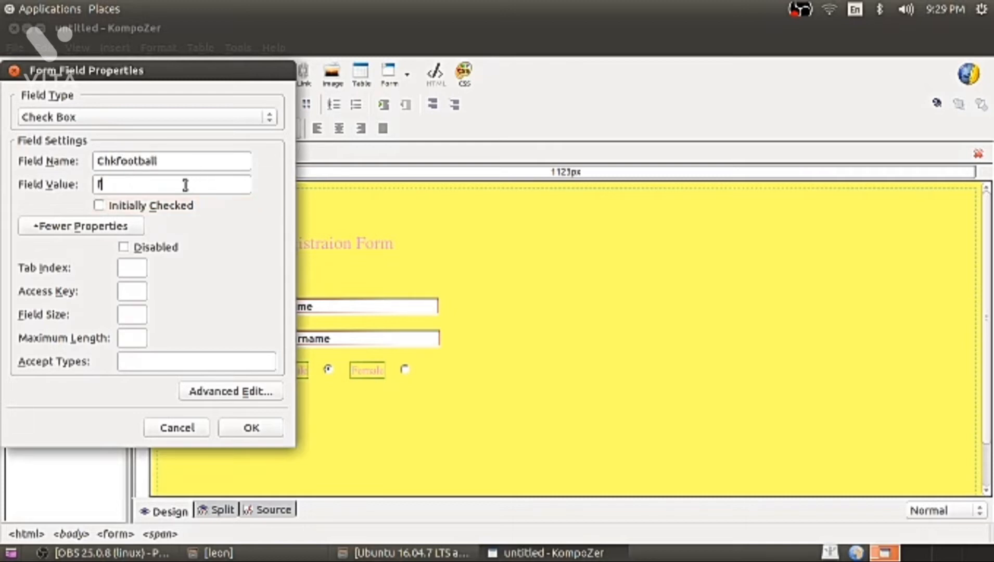
pyautogui.click(250, 427)
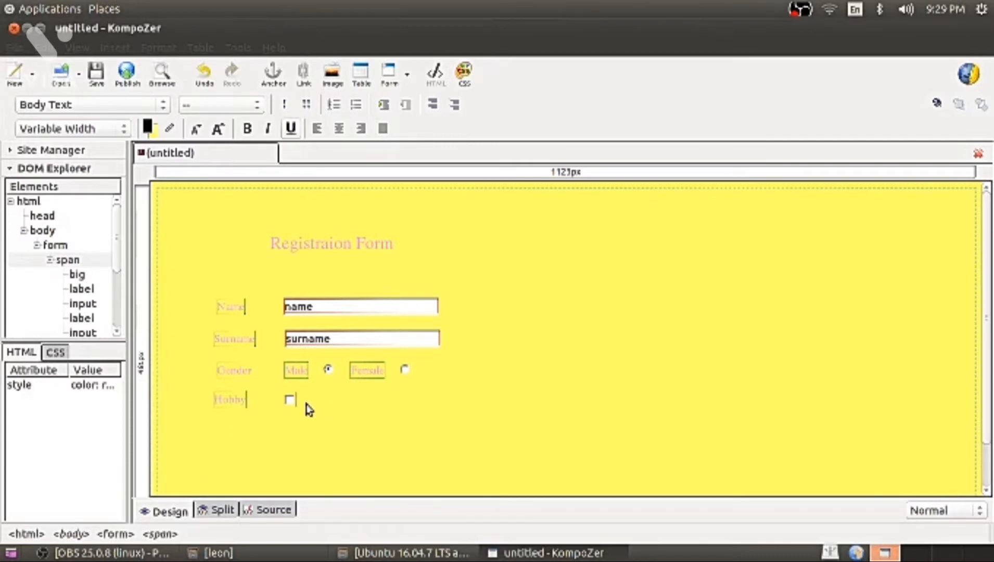
# Add a 'Football' label right after the new checkbox.
pyautogui.click(114, 47)
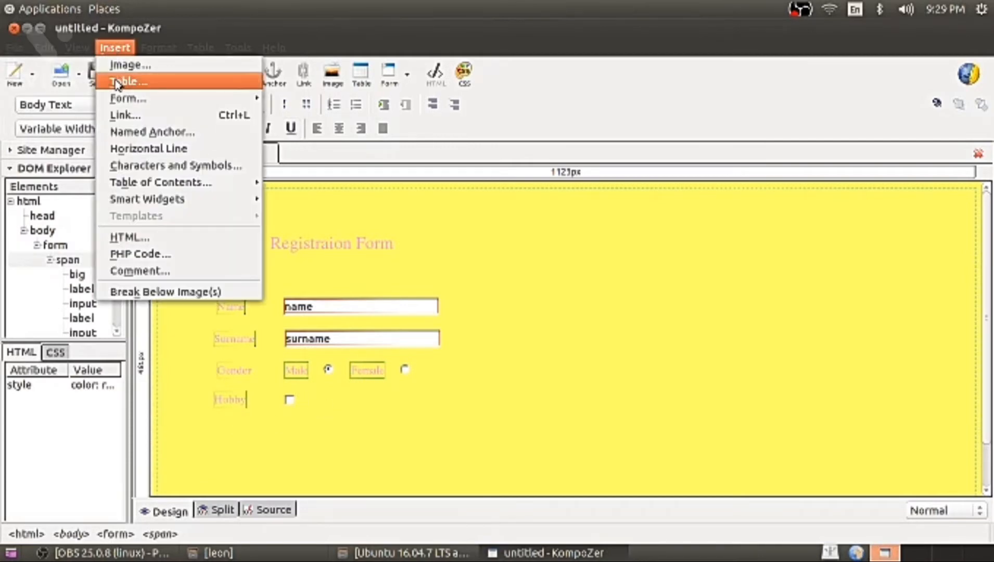
pyautogui.click(294, 204)
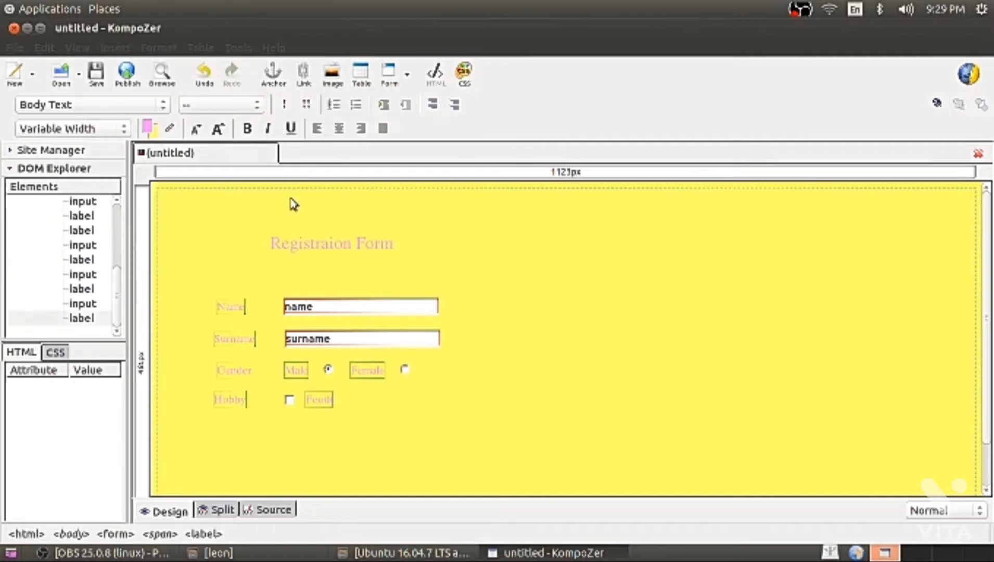
pyautogui.click(368, 400)
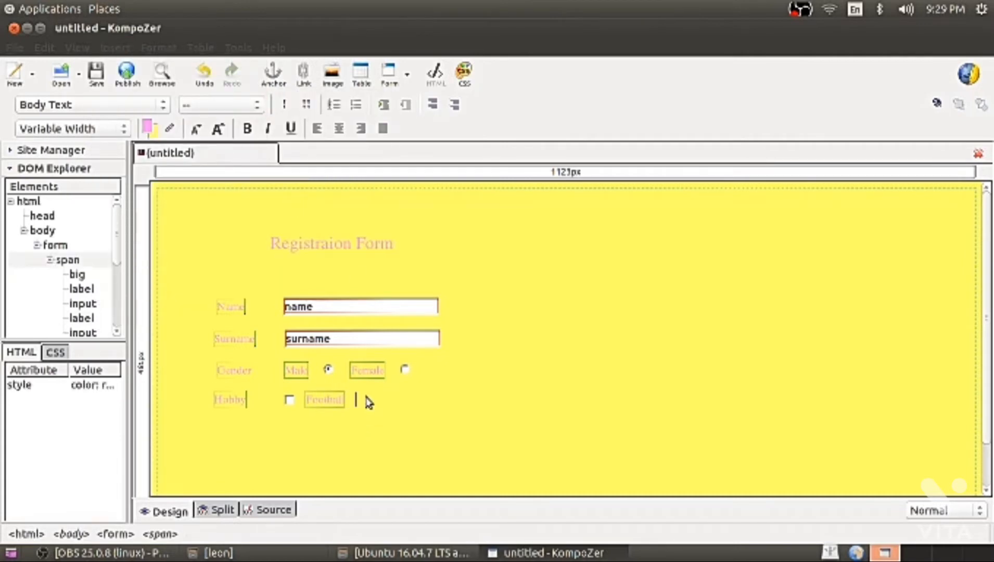
pyautogui.click(159, 48)
# Insert a second Check Box field named Chkbasketball with value basketball.
pyautogui.moveTo(116, 50)
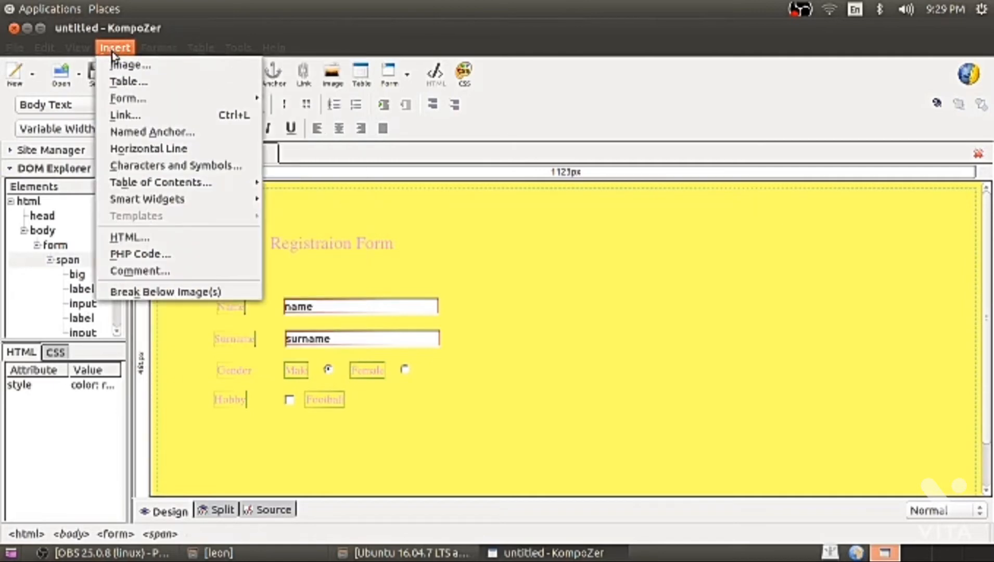
pyautogui.moveTo(197, 98)
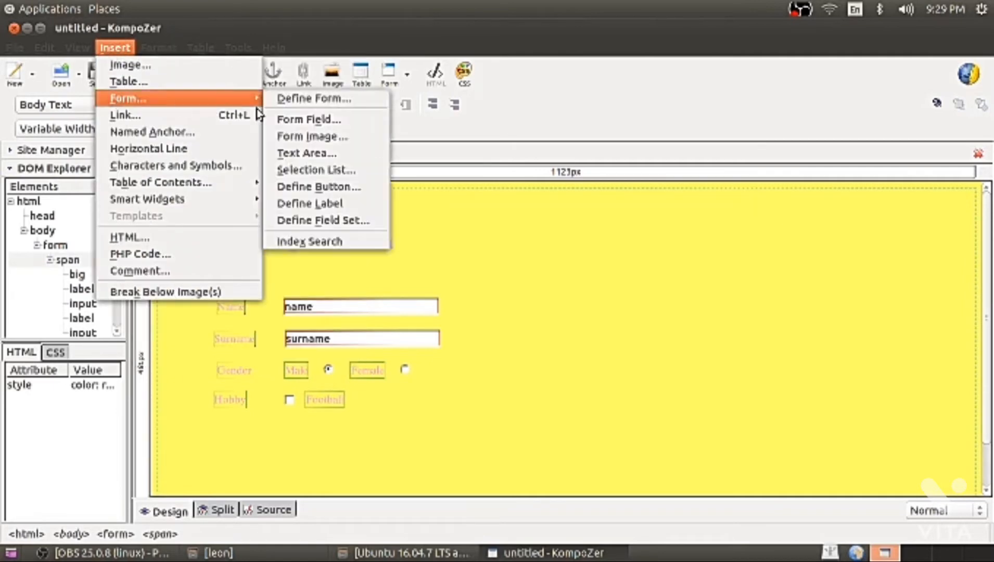
pyautogui.click(319, 119)
pyautogui.click(121, 118)
pyautogui.click(71, 175)
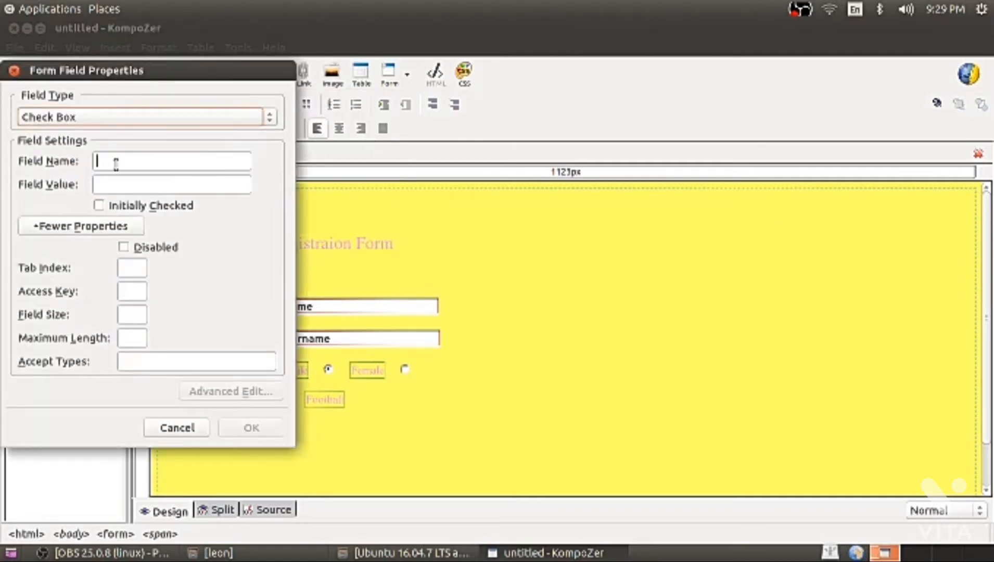
pyautogui.write('Chkbas')
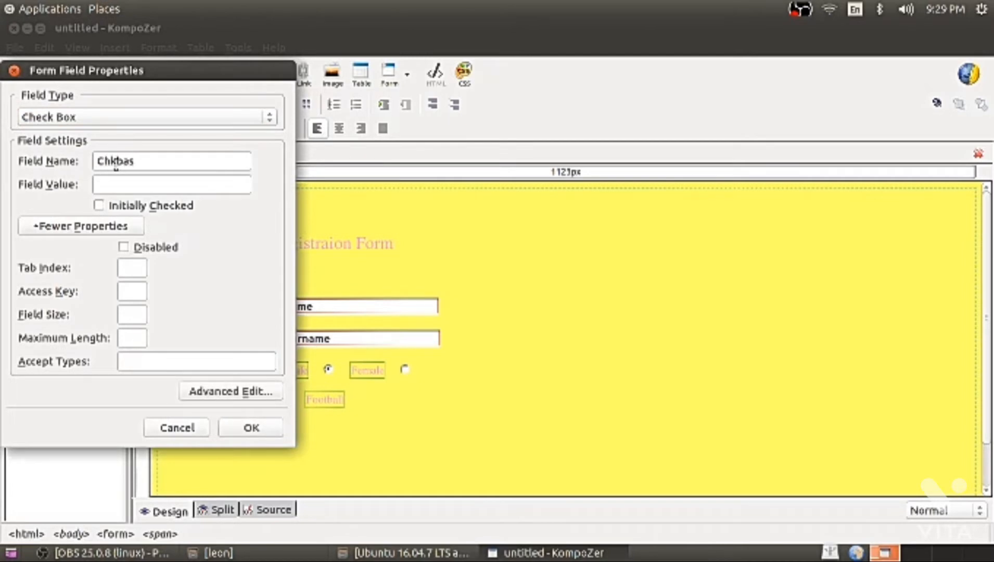
pyautogui.write('ketball')
pyautogui.click(123, 183)
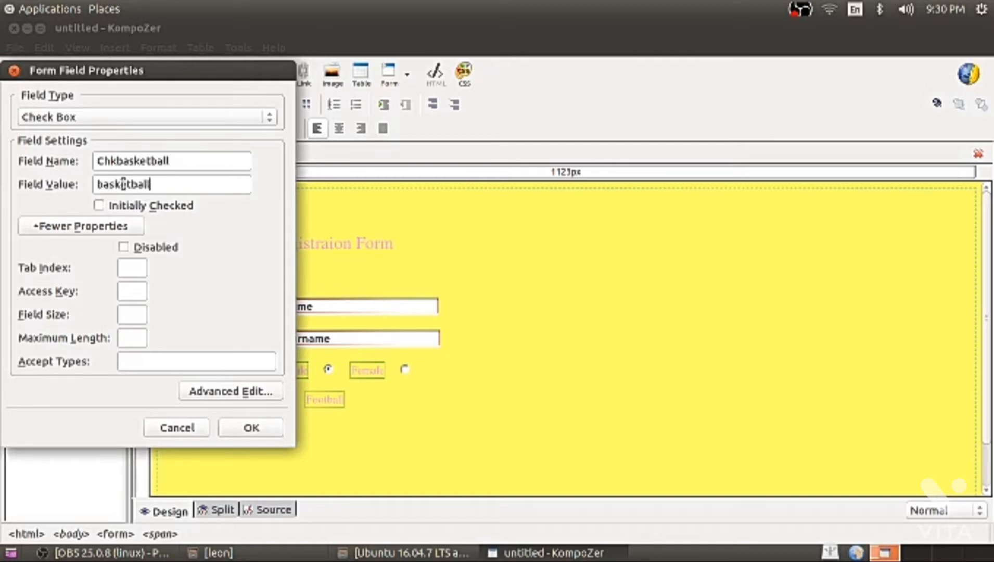
pyautogui.click(254, 428)
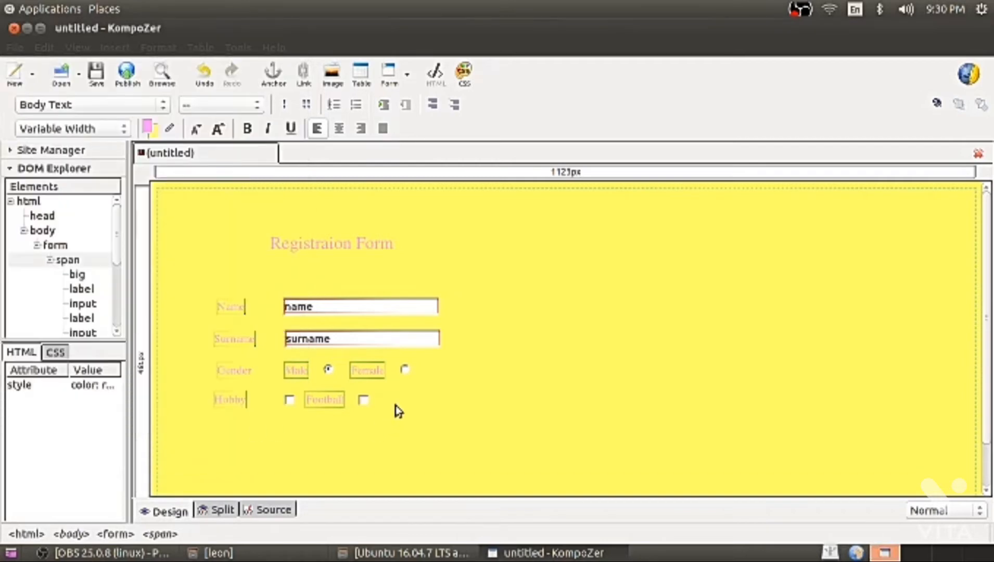
# Add a 'Basketball' label after the second checkbox.
pyautogui.click(115, 47)
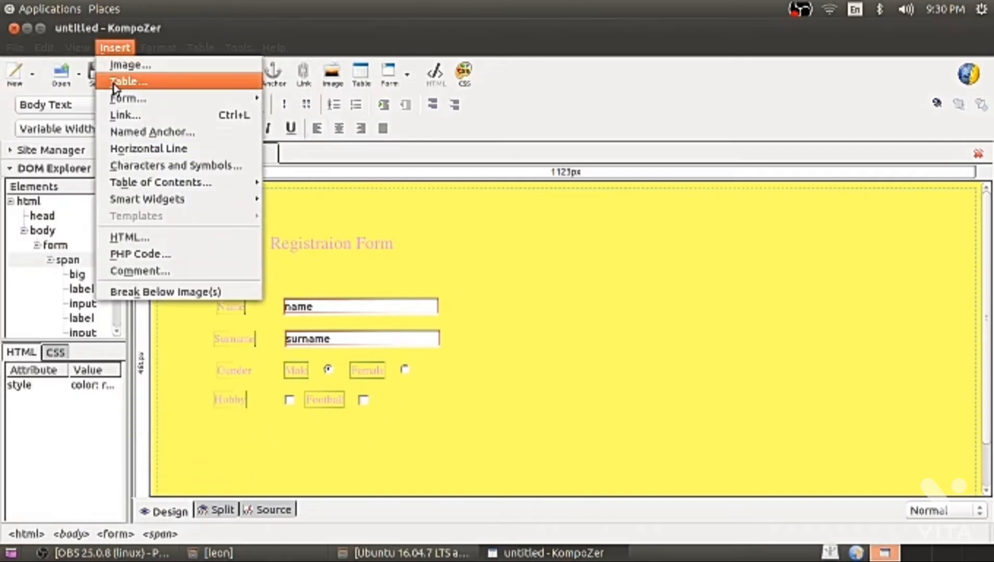
pyautogui.moveTo(115, 97)
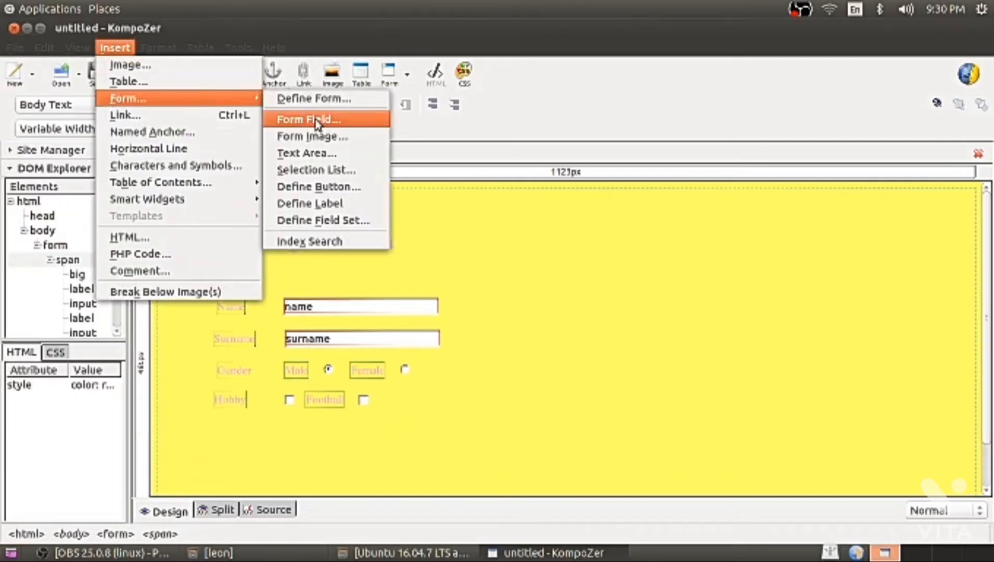
pyautogui.click(310, 206)
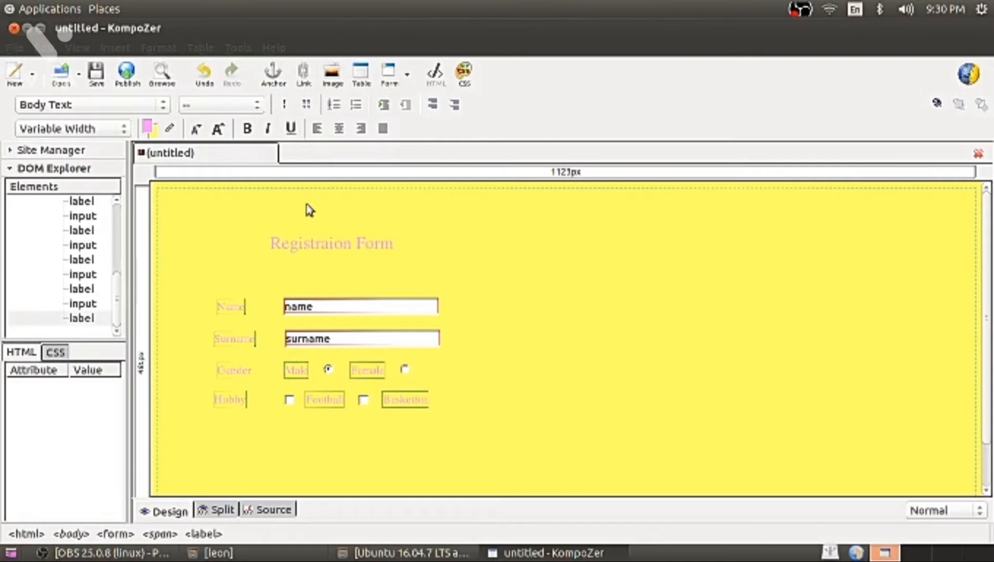
pyautogui.click(458, 407)
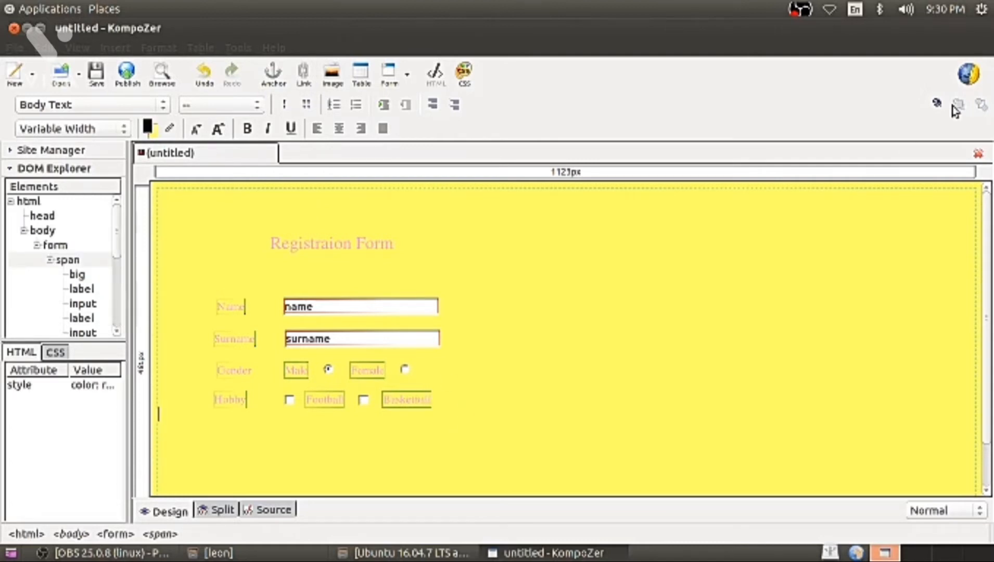
# Start a new line below the Hobby row and add a 'Password' label.
pyautogui.press('Return')
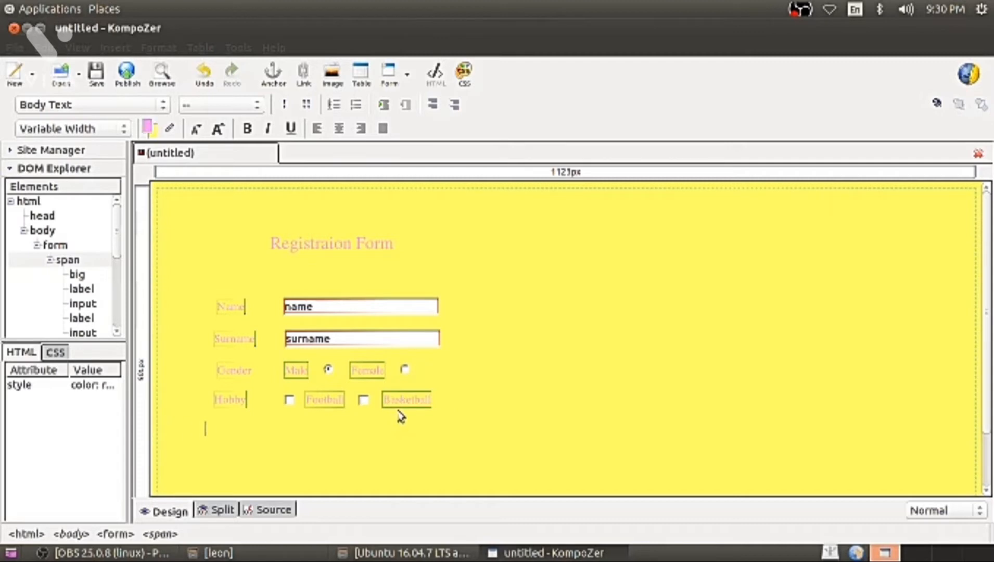
pyautogui.click(118, 47)
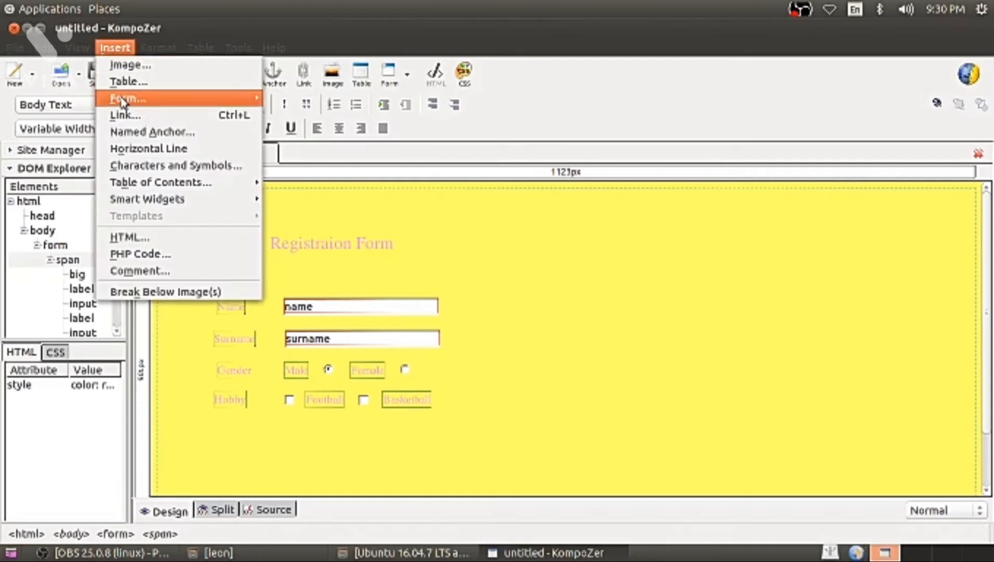
pyautogui.moveTo(127, 97)
pyautogui.click(306, 116)
pyautogui.click(175, 117)
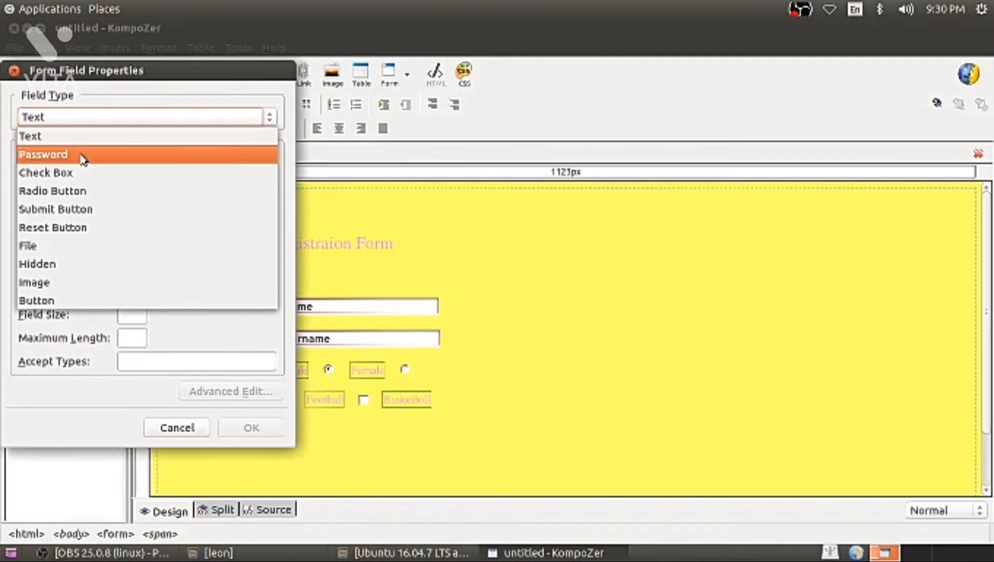
pyautogui.click(36, 89)
pyautogui.click(14, 70)
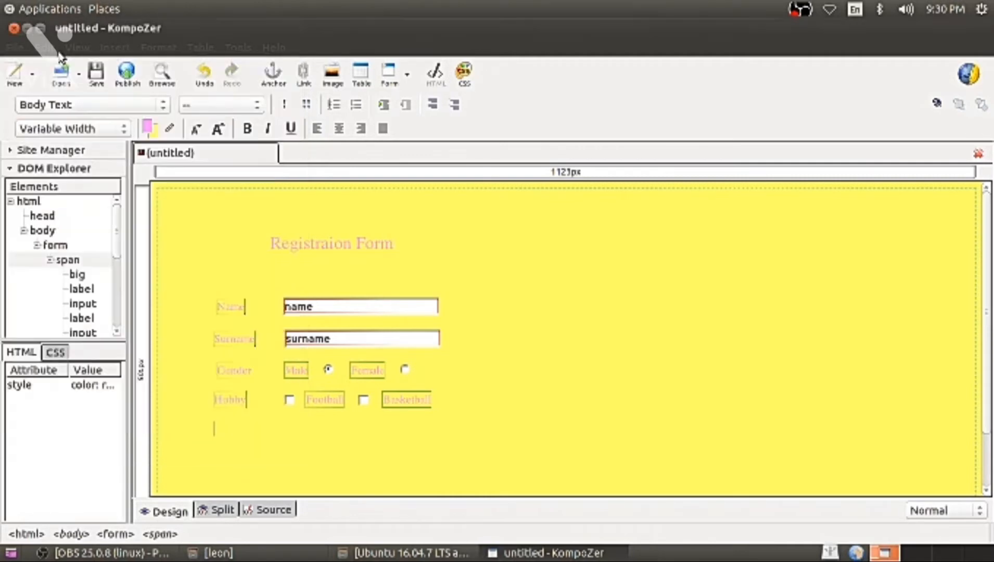
pyautogui.click(115, 47)
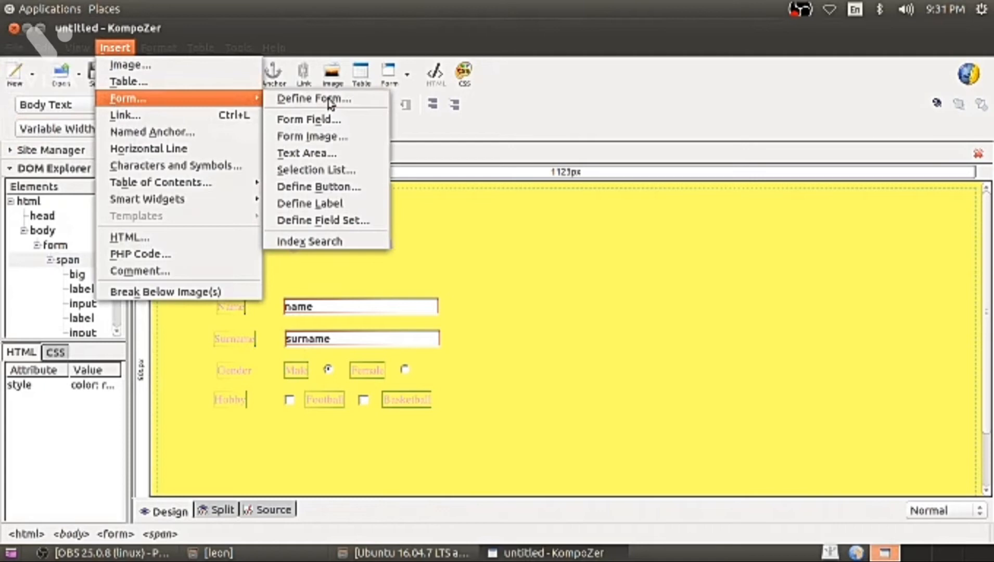
pyautogui.click(335, 204)
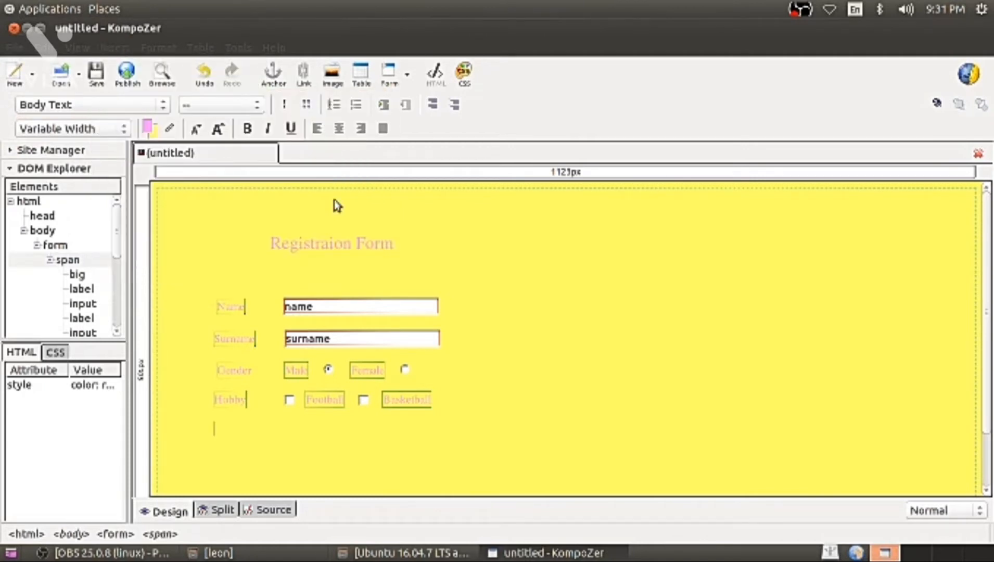
pyautogui.write('Password')
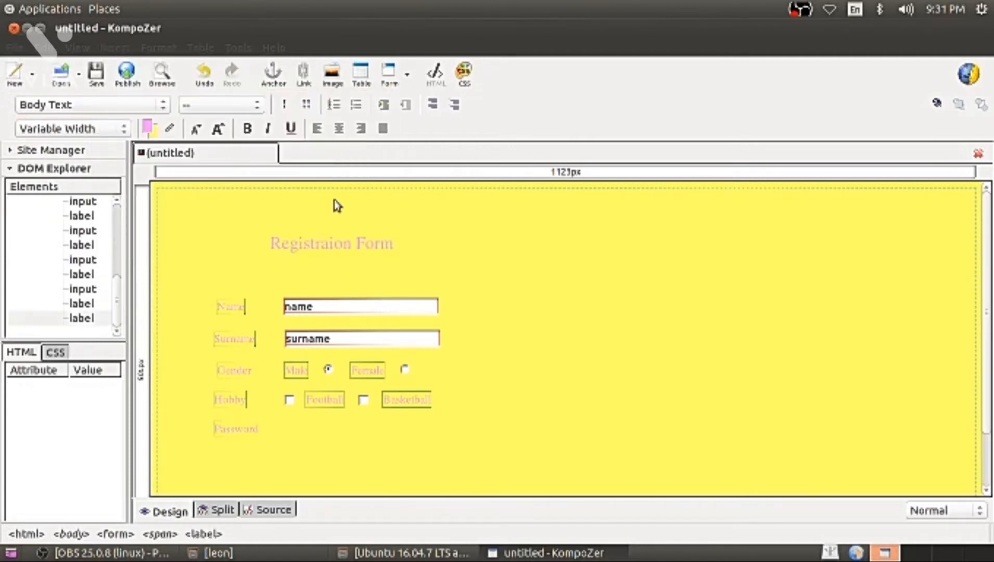
pyautogui.click(280, 437)
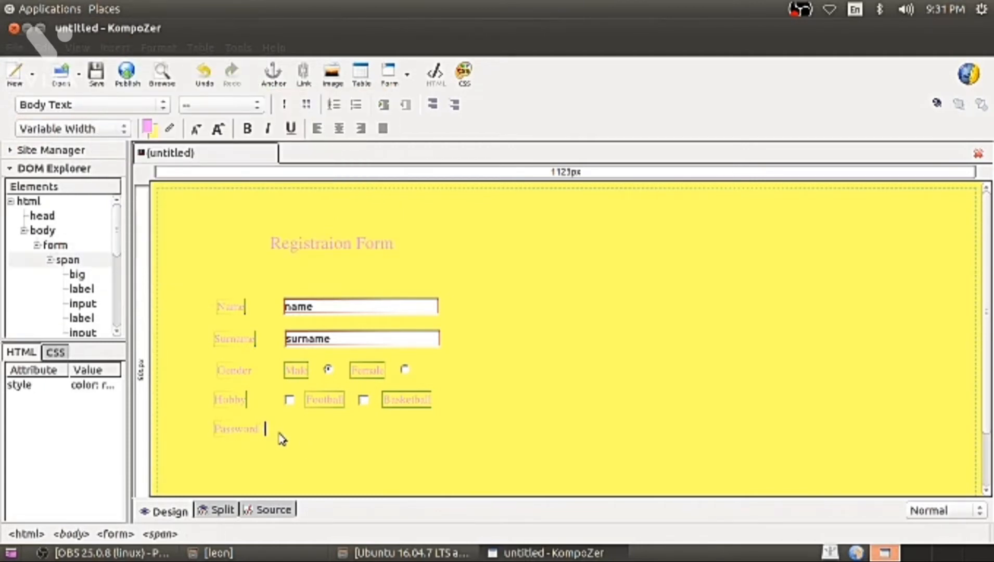
# Insert a Password field named and prefilled with 'password', then start a new line.
pyautogui.click(115, 48)
pyautogui.moveTo(156, 99)
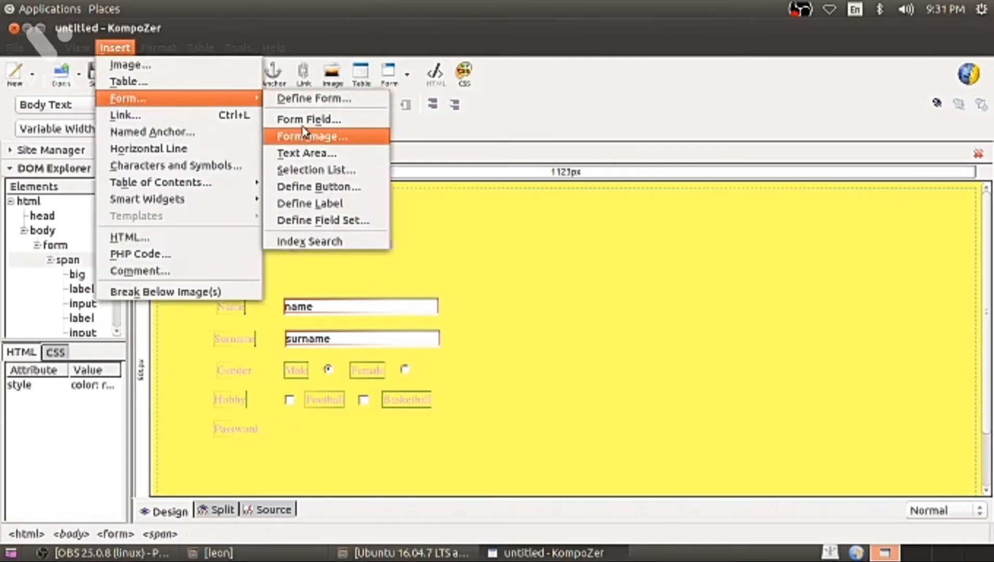
pyautogui.click(302, 121)
pyautogui.click(193, 122)
pyautogui.click(57, 154)
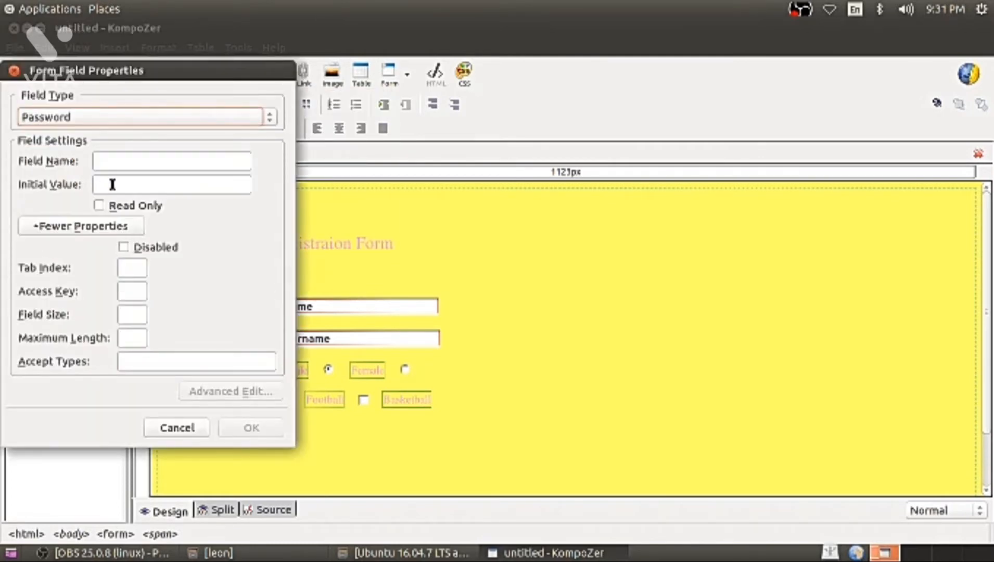
pyautogui.click(127, 164)
pyautogui.write('password')
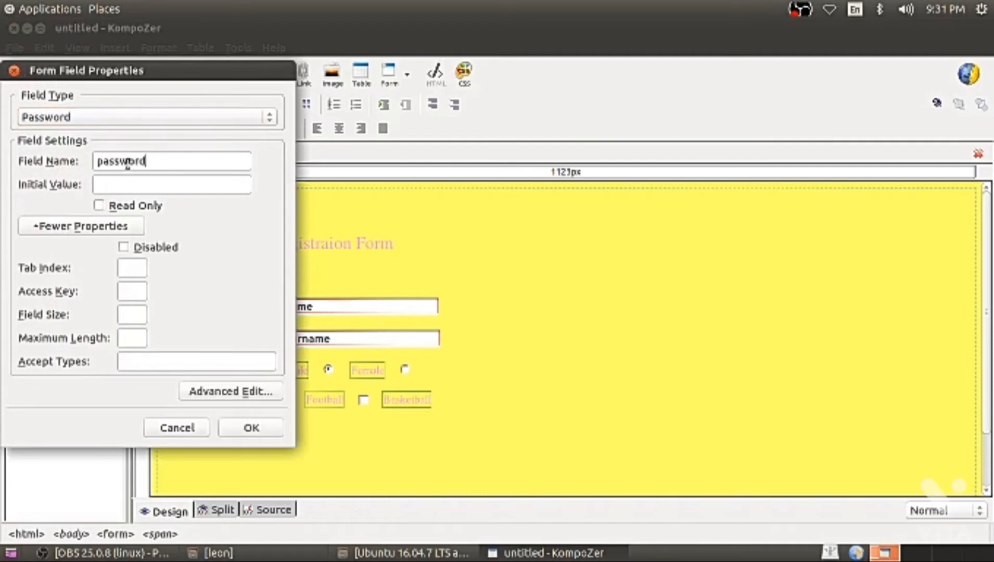
pyautogui.press('Tab')
pyautogui.write('password')
pyautogui.click(251, 428)
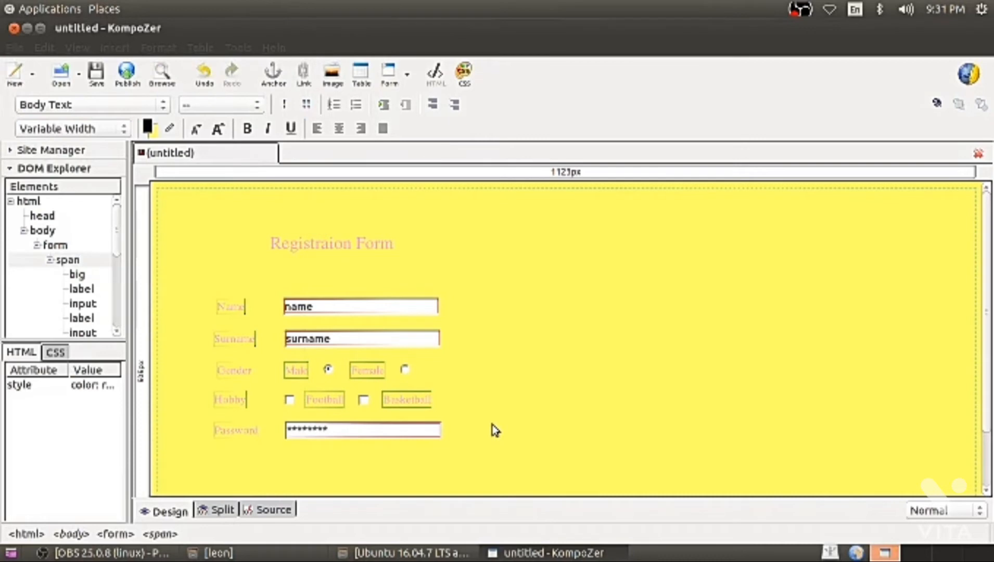
pyautogui.press('Return')
pyautogui.press('Return')
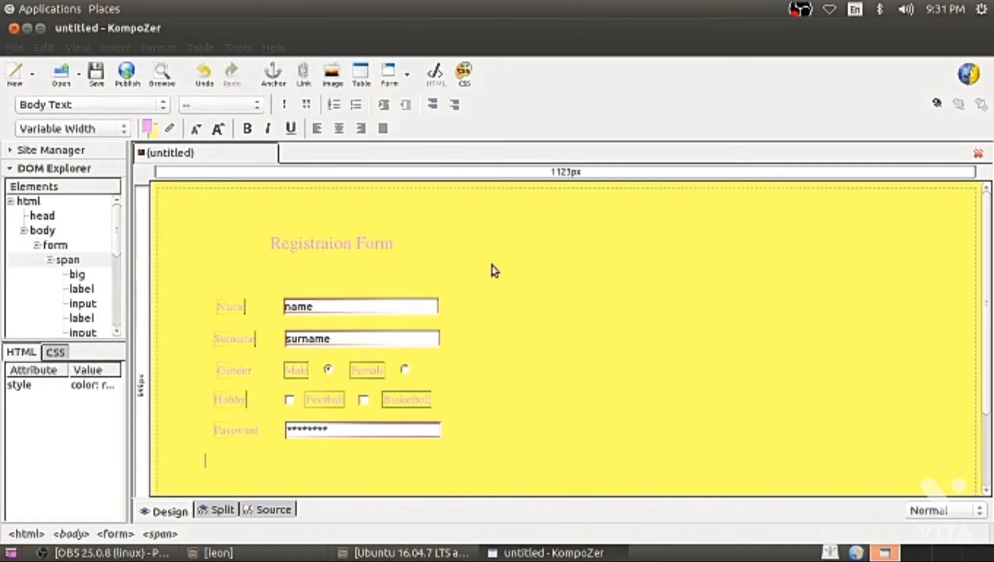
# Add a 'Comments' label on the new line below the Password row.
pyautogui.click(115, 47)
pyautogui.moveTo(245, 98)
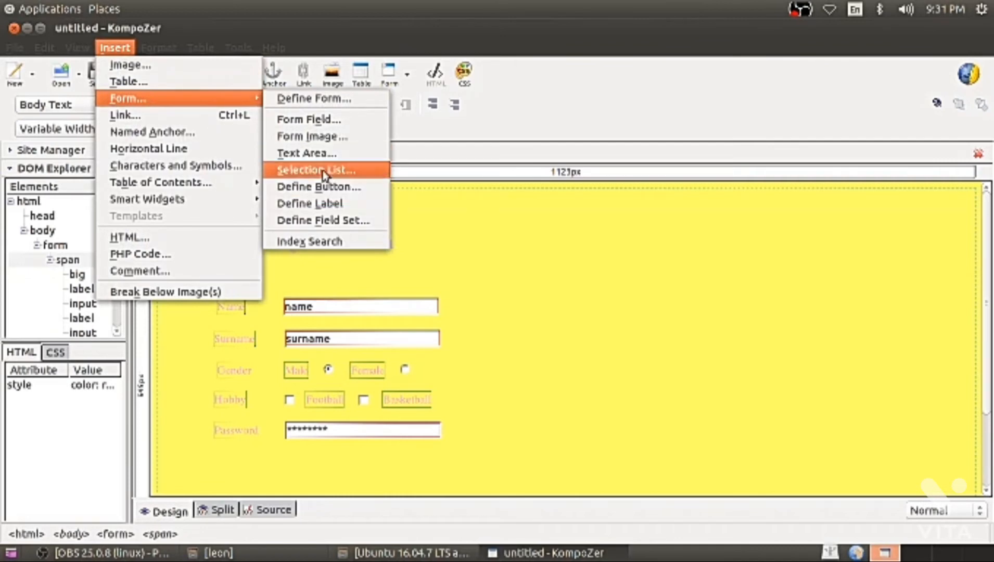
pyautogui.click(322, 204)
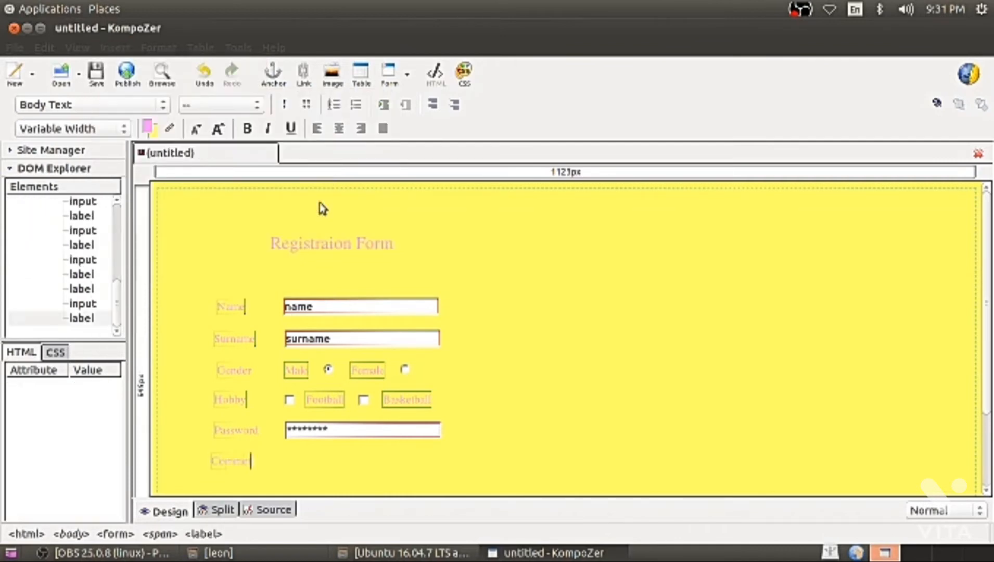
pyautogui.click(117, 48)
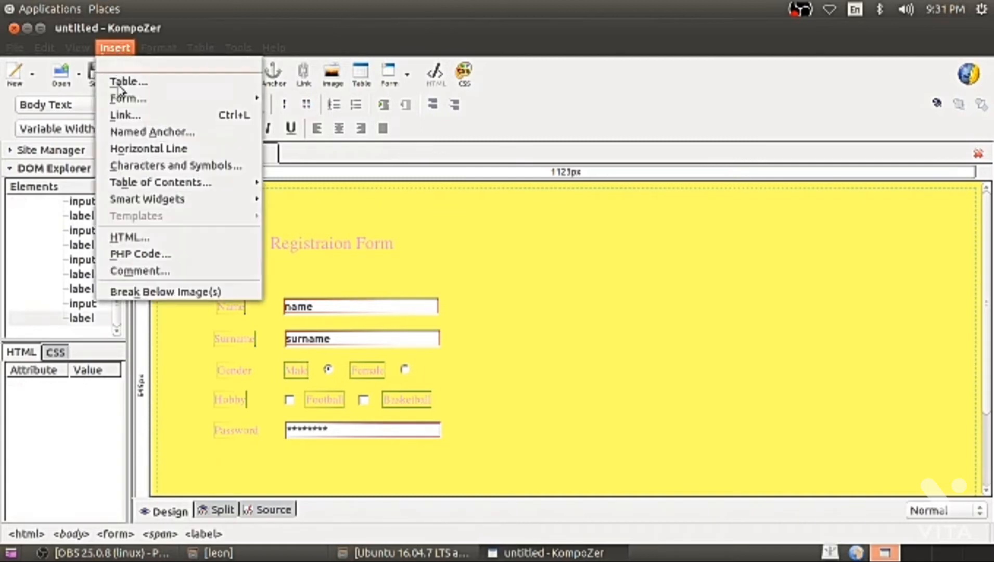
pyautogui.click(301, 209)
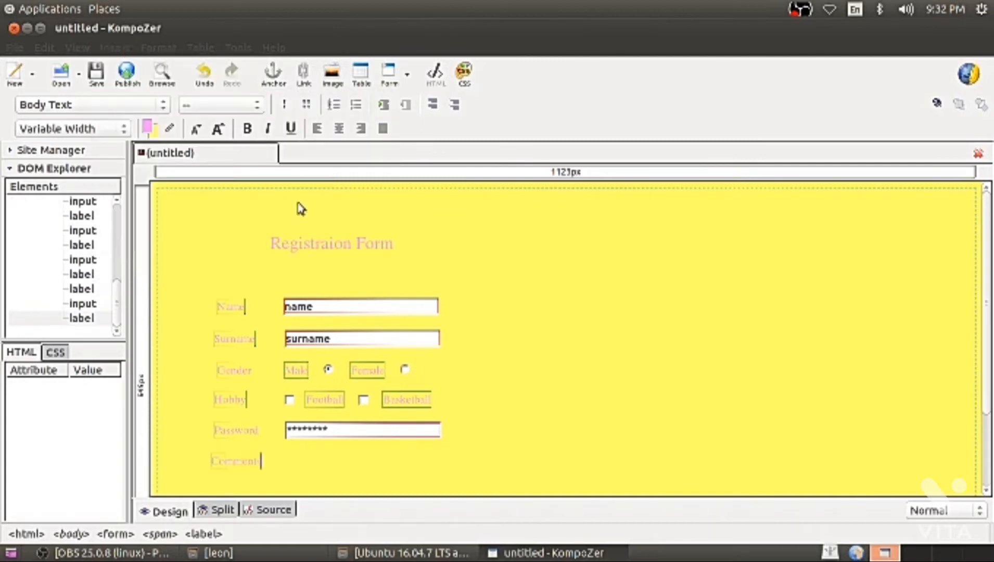
pyautogui.click(290, 462)
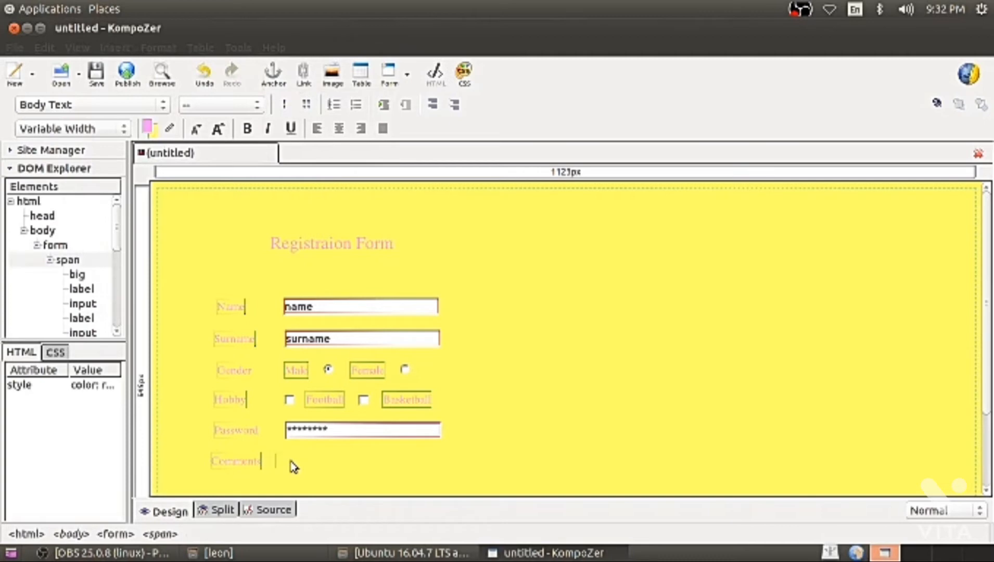
# Insert an 8-row, 25-column text area named Comments after the label.
pyautogui.click(115, 47)
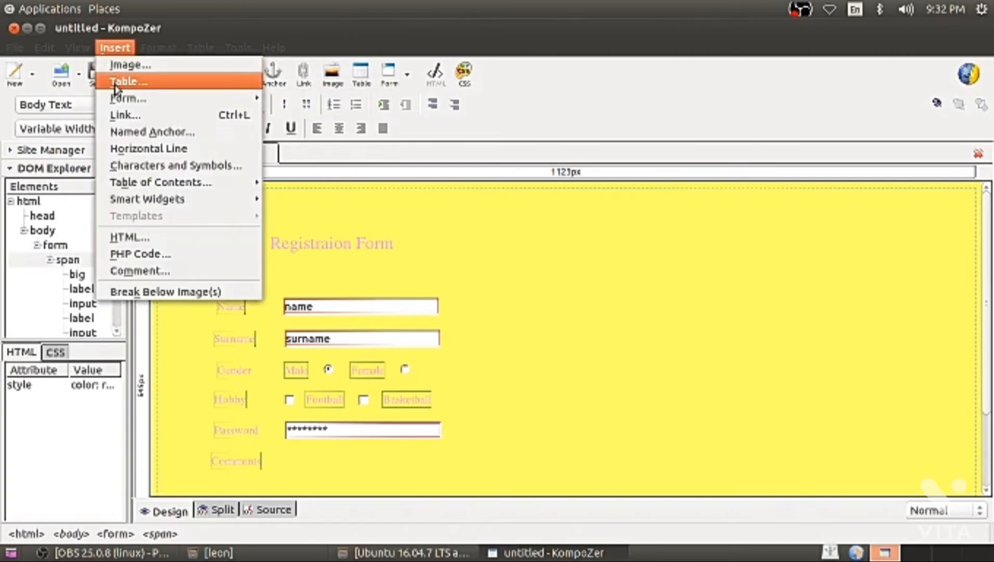
pyautogui.moveTo(219, 99)
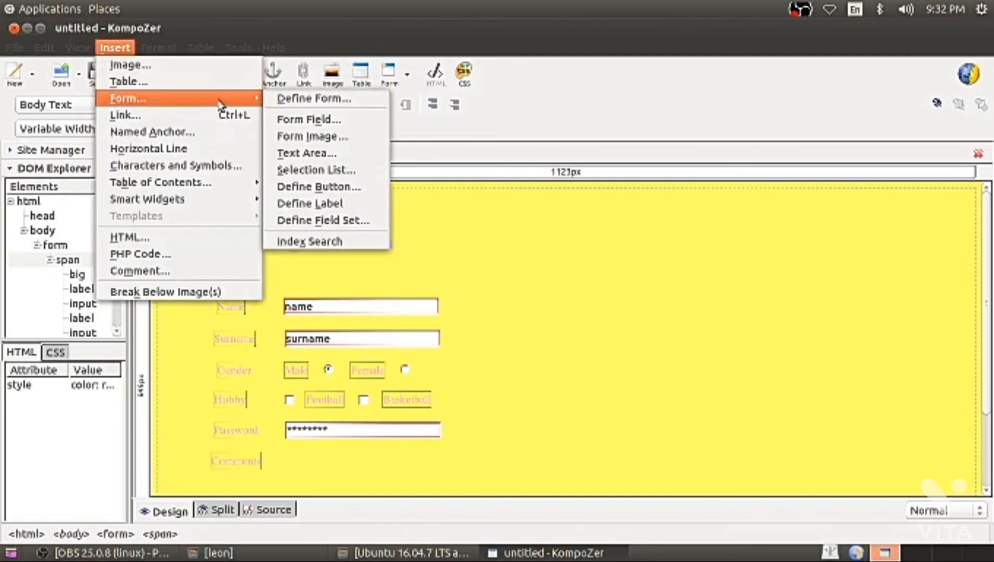
pyautogui.click(317, 155)
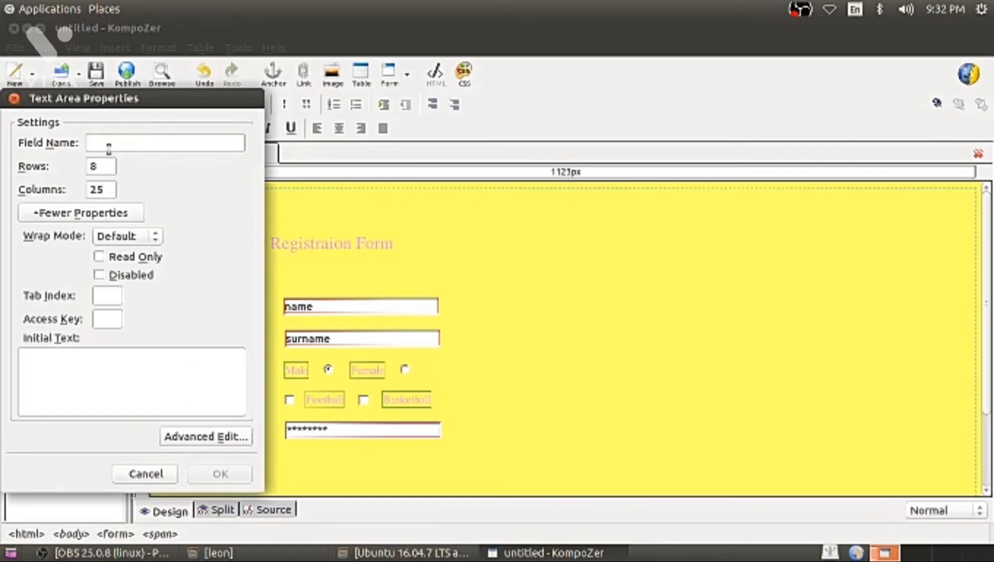
pyautogui.write('Comments')
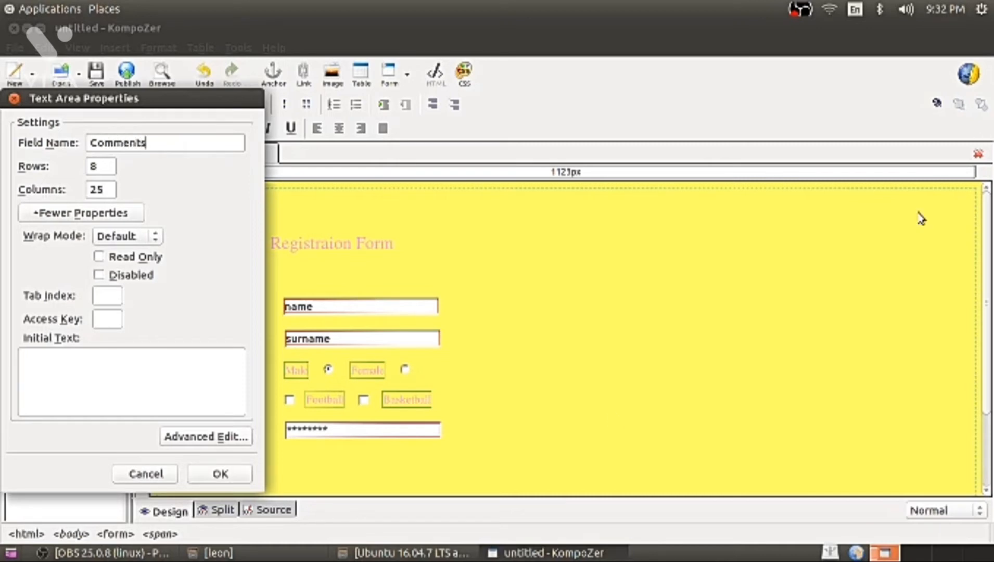
pyautogui.click(214, 472)
# Undo an accidental line break and put the caret on the empty line below Comments.
pyautogui.scroll(-3, 582, 374)
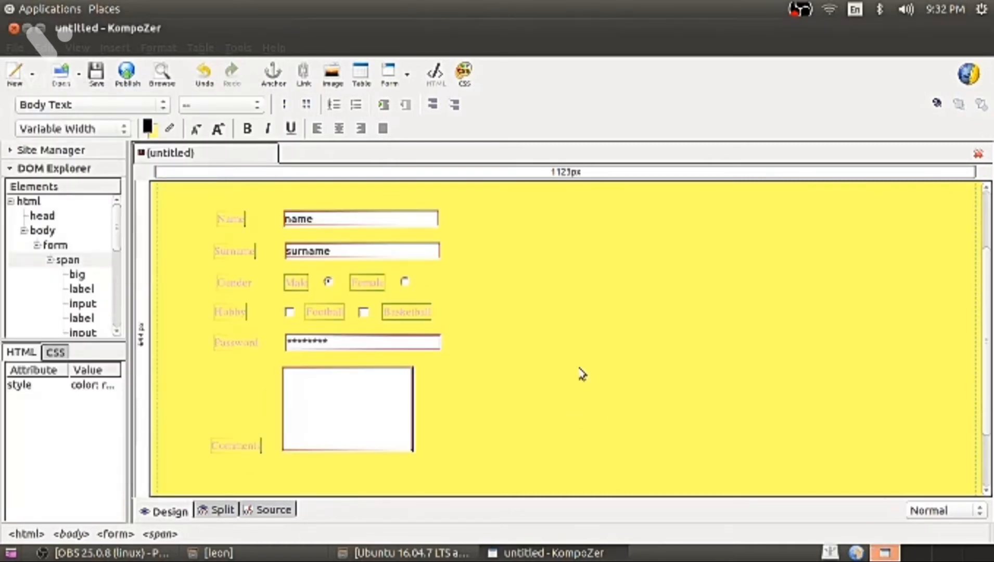
pyautogui.scroll(-3, 520, 380)
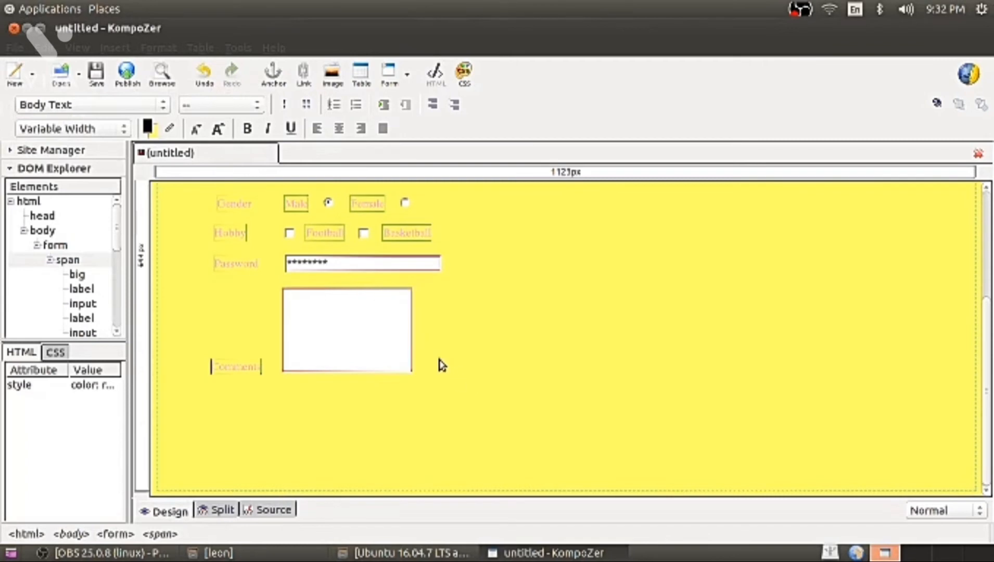
pyautogui.click(441, 365)
pyautogui.press('Return')
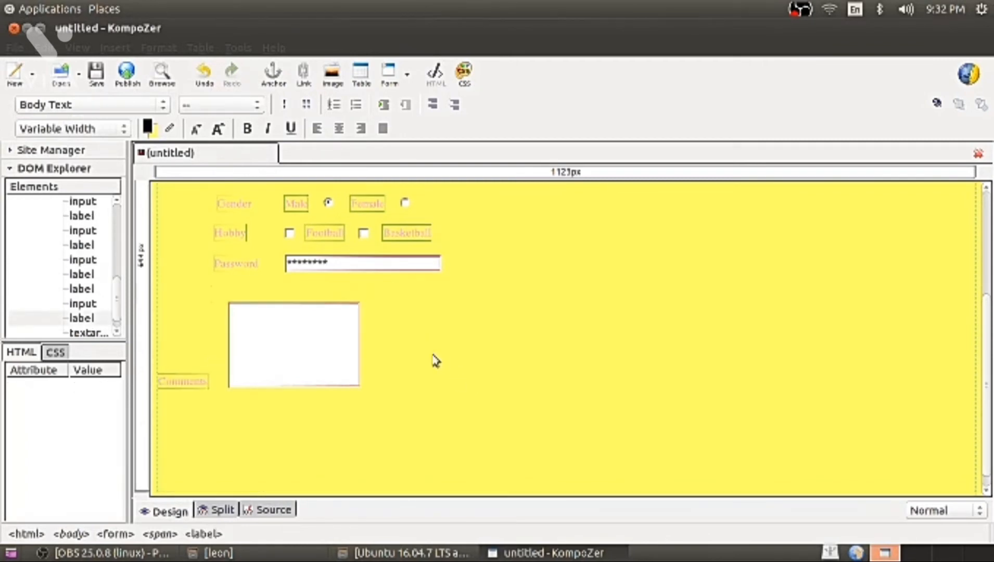
pyautogui.click(204, 73)
pyautogui.click(392, 345)
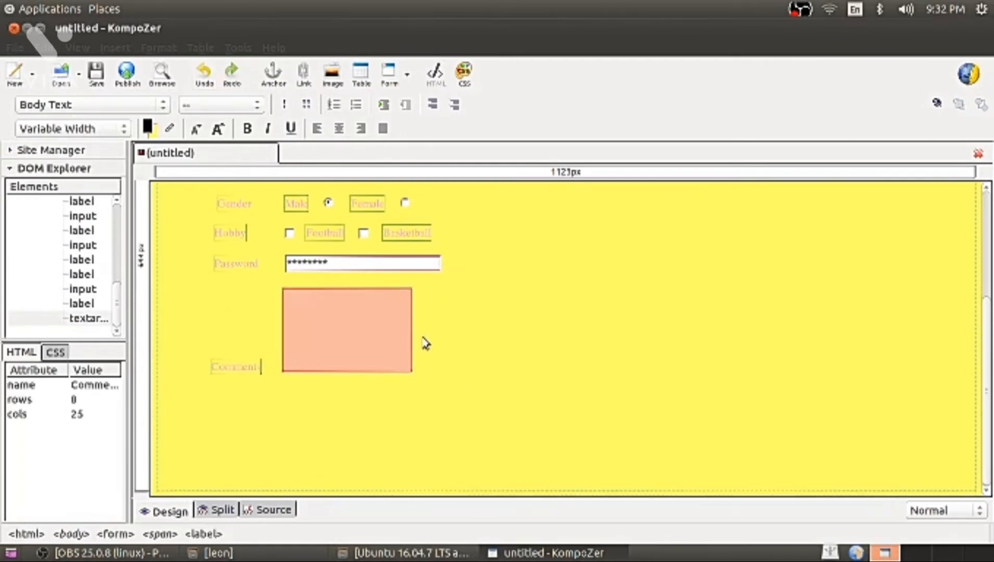
pyautogui.click(431, 345)
pyautogui.click(219, 423)
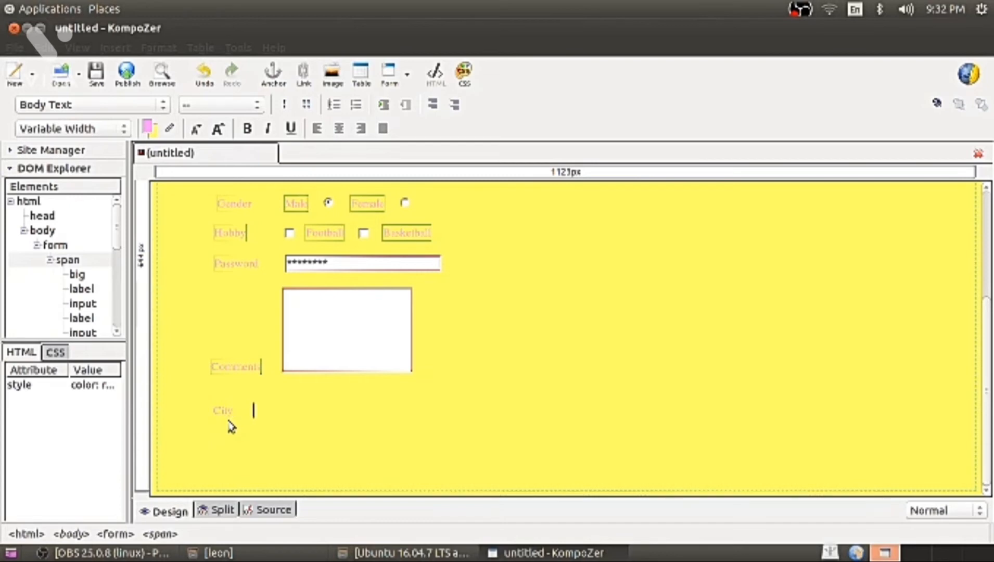
# Insert a selection list named City.
pyautogui.click(116, 48)
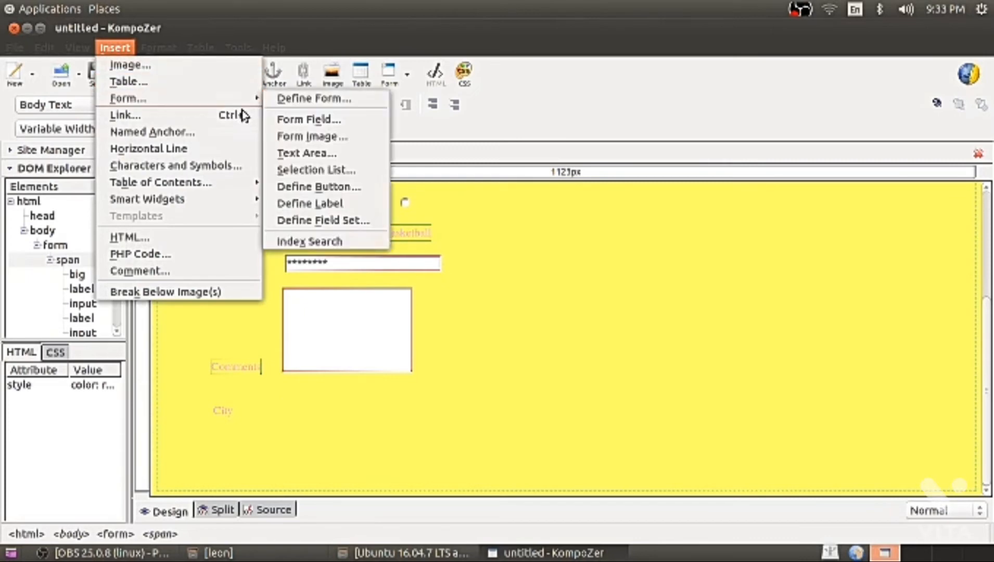
pyautogui.moveTo(246, 104)
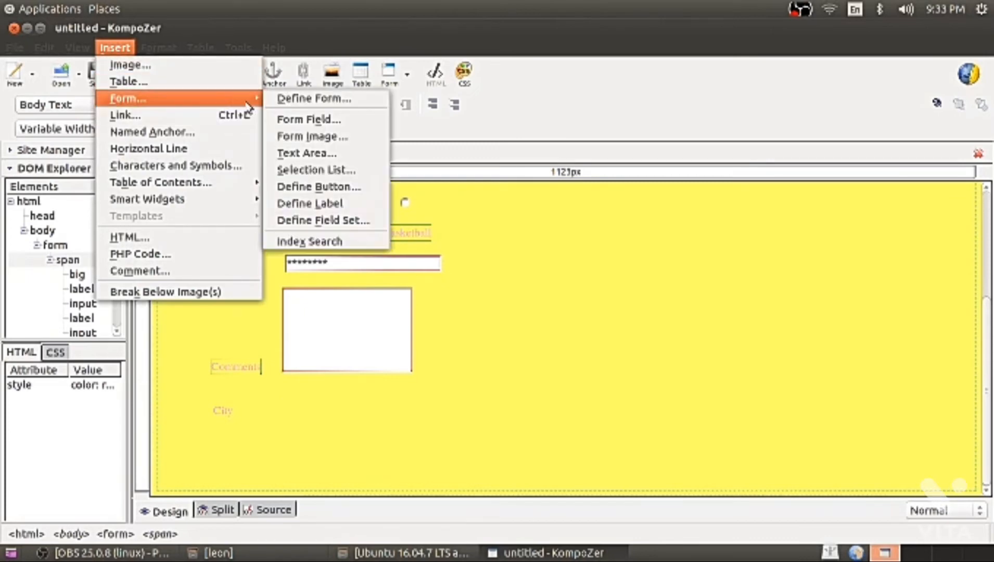
pyautogui.click(296, 170)
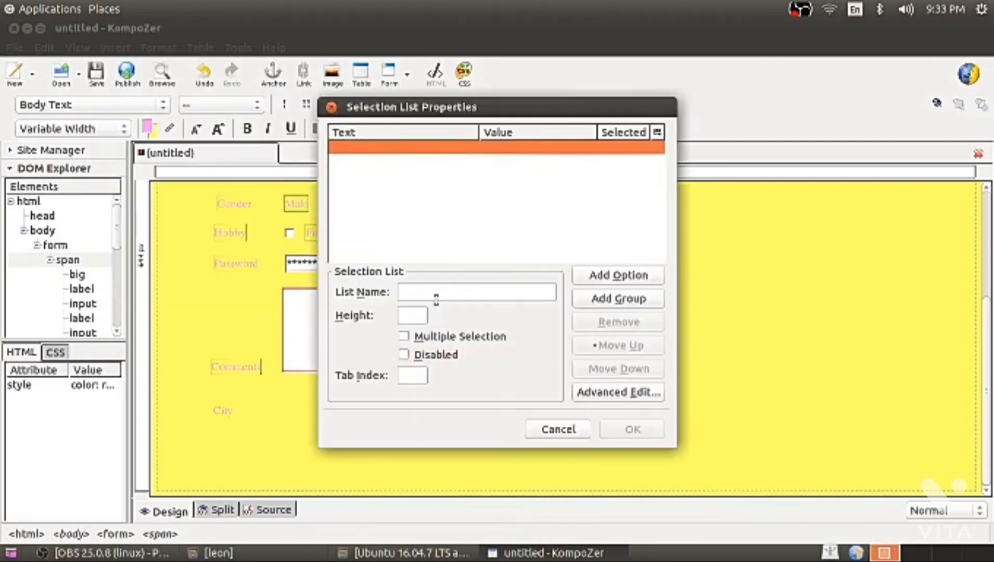
pyautogui.click(436, 294)
pyautogui.write('City')
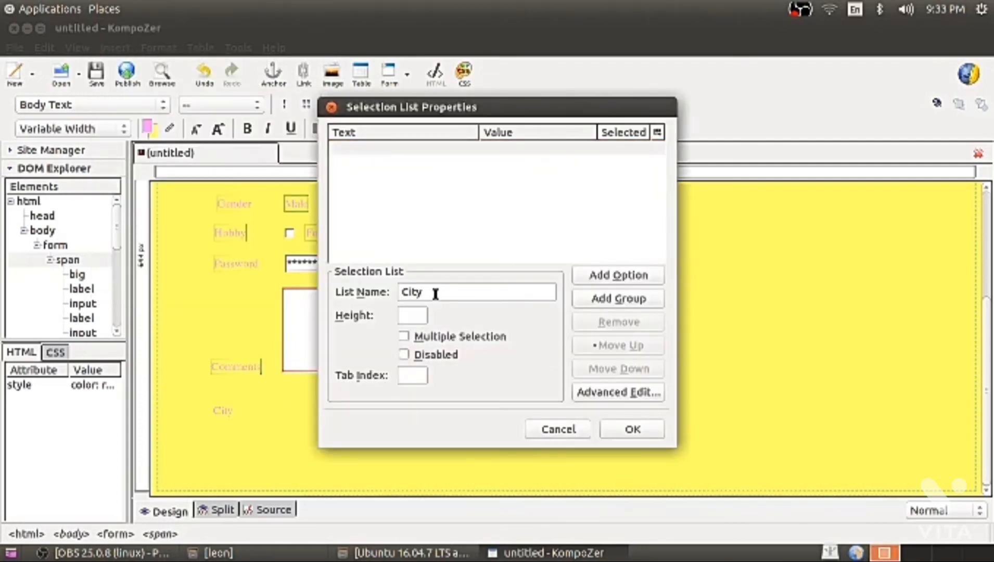
# Add options Baroda, Surat and Ahmedabad, with Ahmedabad initially selected, and confirm.
pyautogui.click(620, 276)
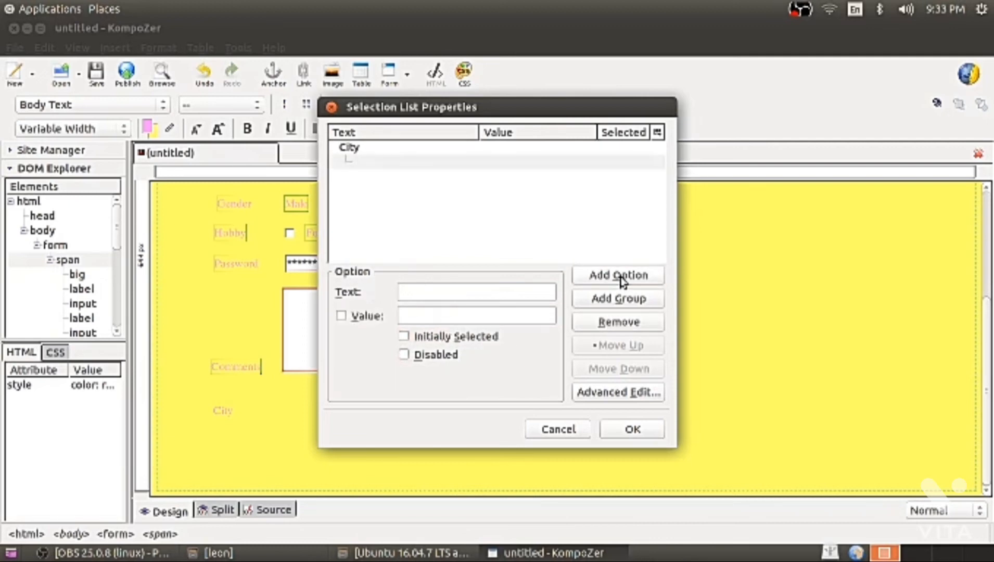
pyautogui.write('Baroda')
pyautogui.click(620, 276)
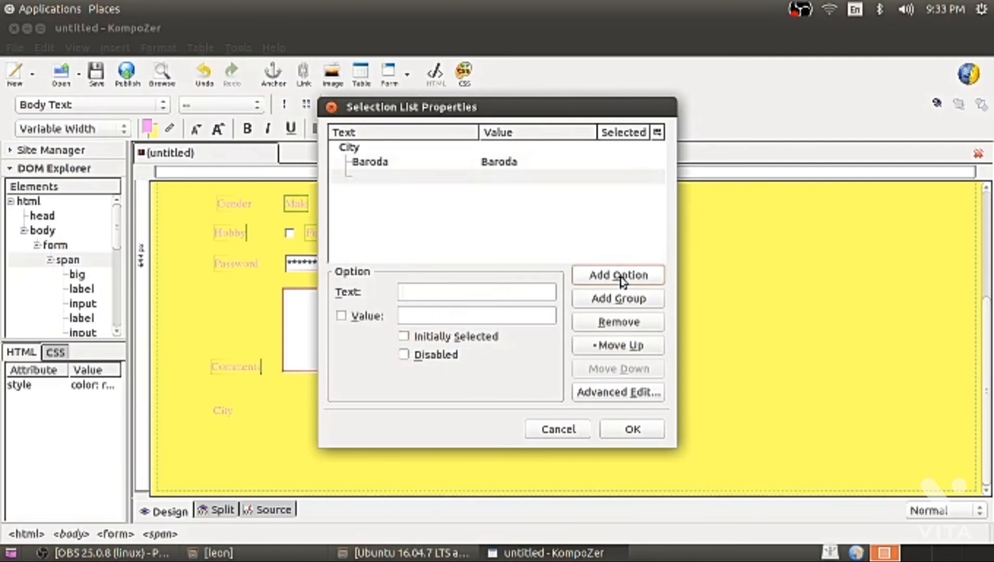
pyautogui.write('Surat')
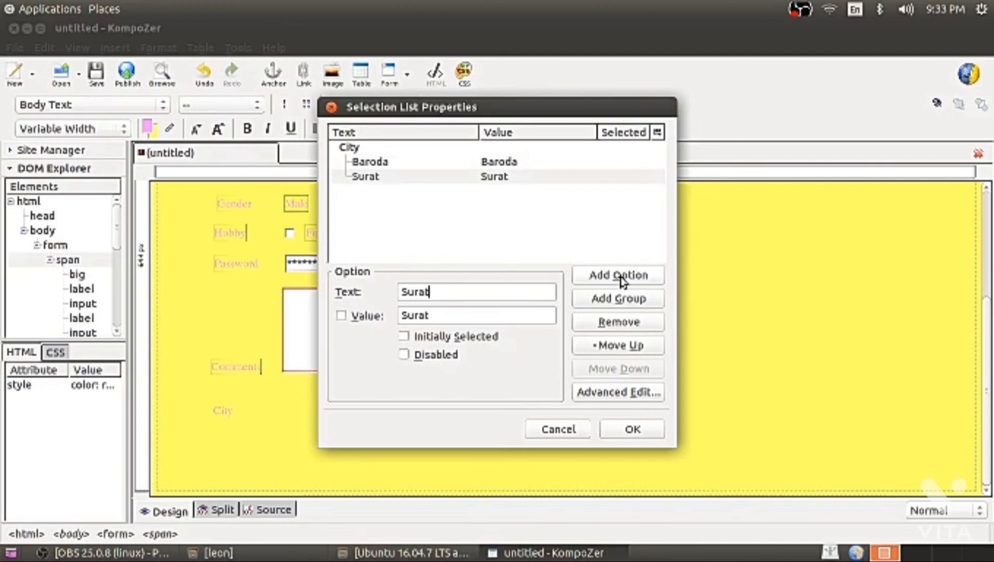
pyautogui.click(620, 279)
pyautogui.write('A')
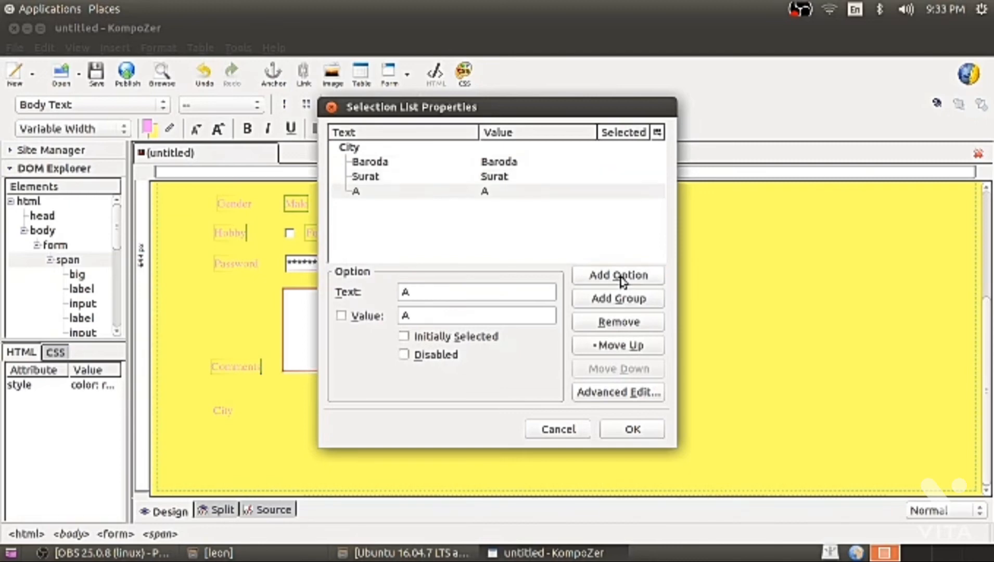
pyautogui.write('hmedabad')
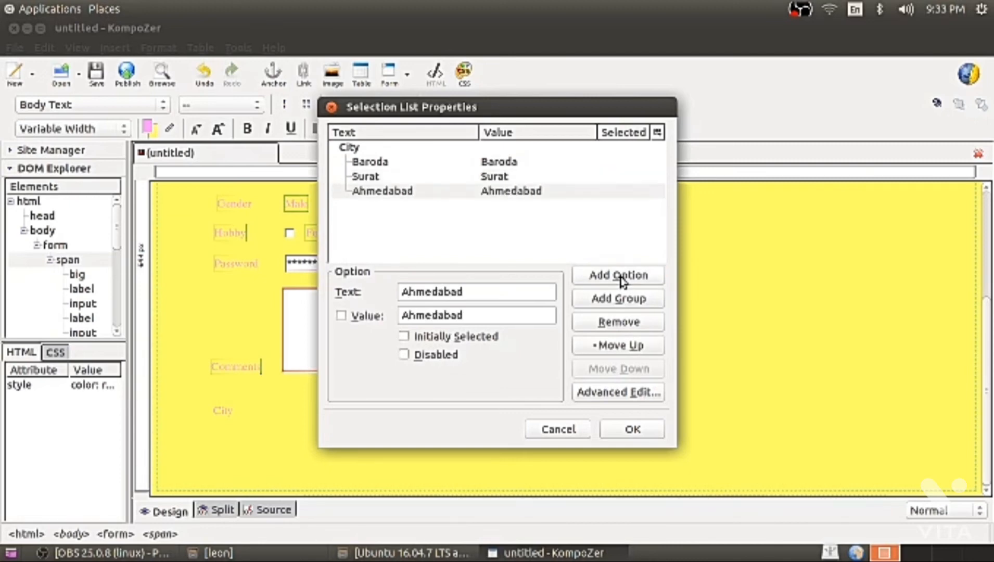
pyautogui.click(403, 336)
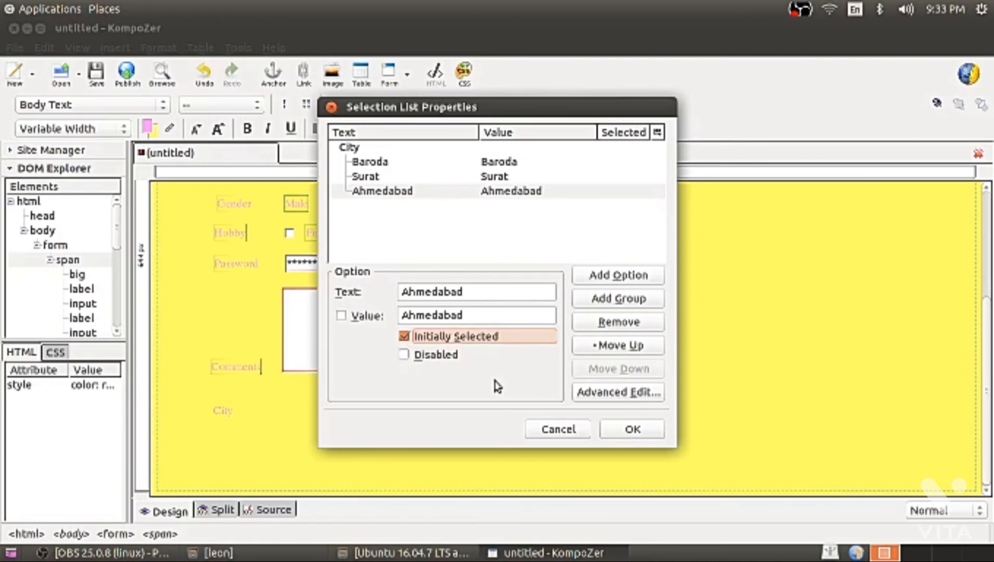
pyautogui.click(628, 434)
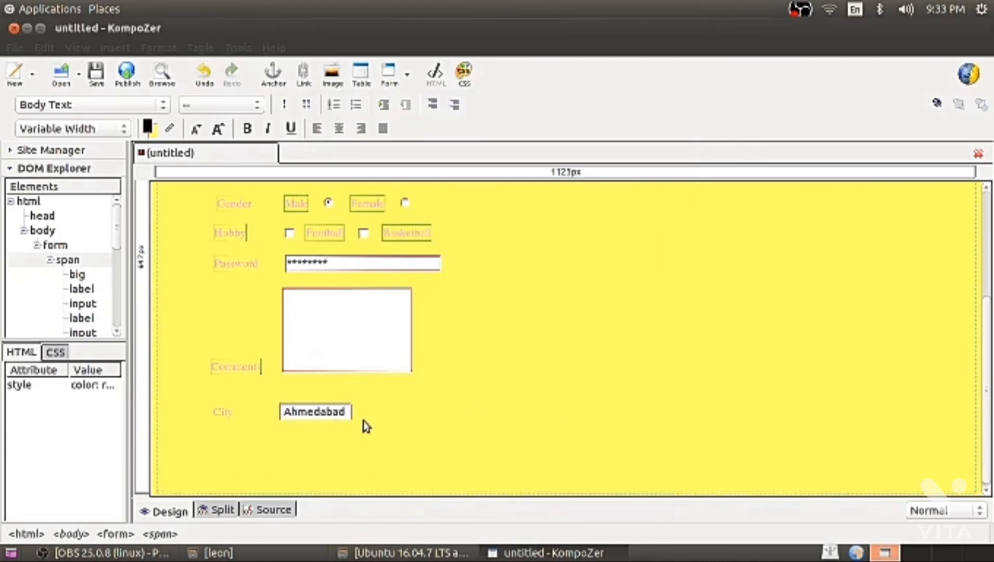
# On a new line below City, insert a Submit Button field named and valued Submit.
pyautogui.press('Return')
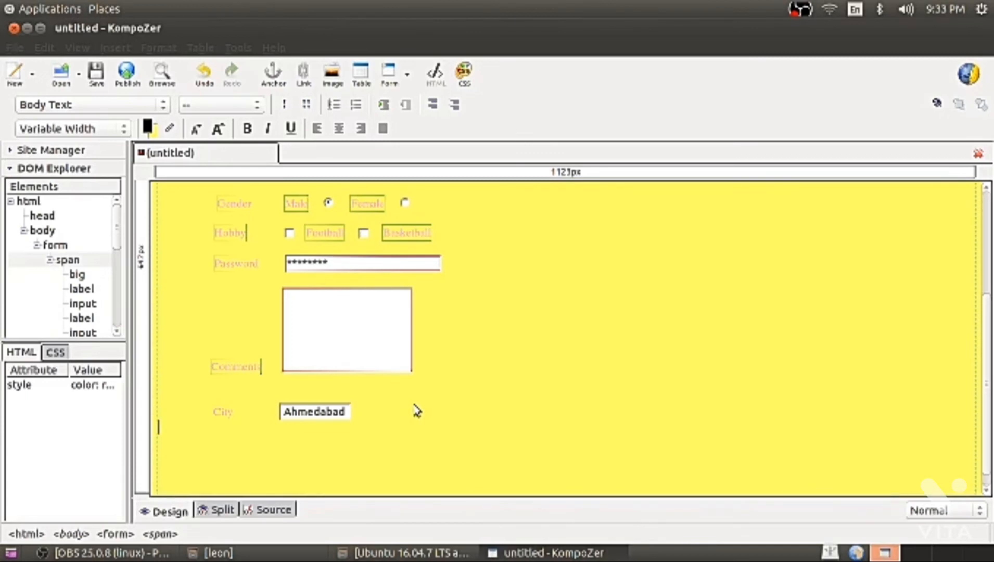
pyautogui.press('Return')
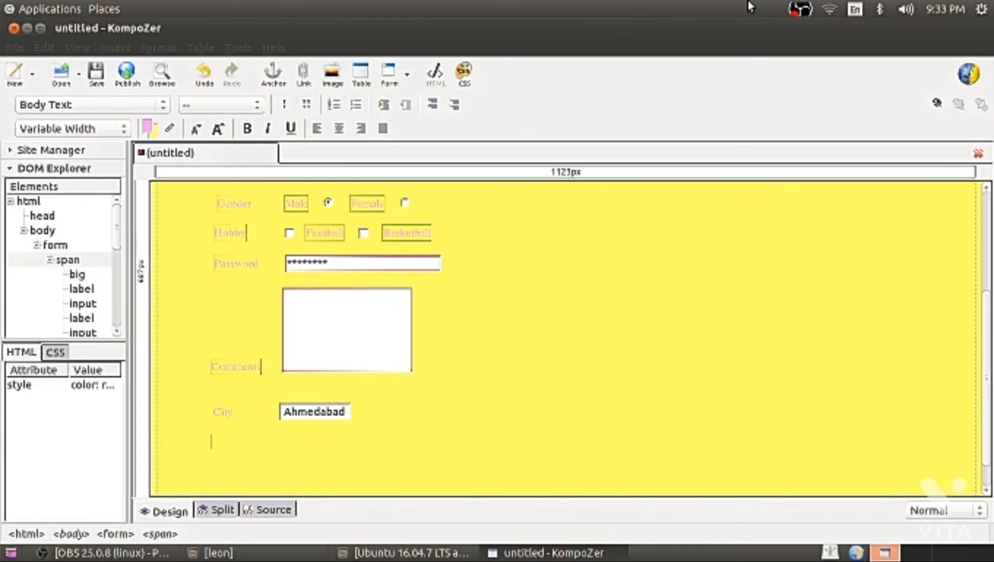
pyautogui.click(119, 52)
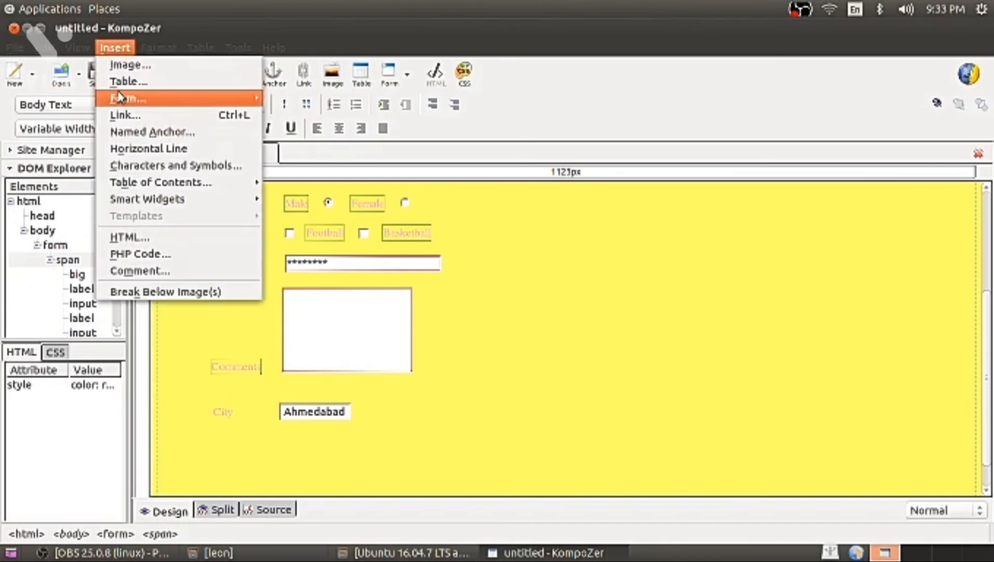
pyautogui.moveTo(125, 97)
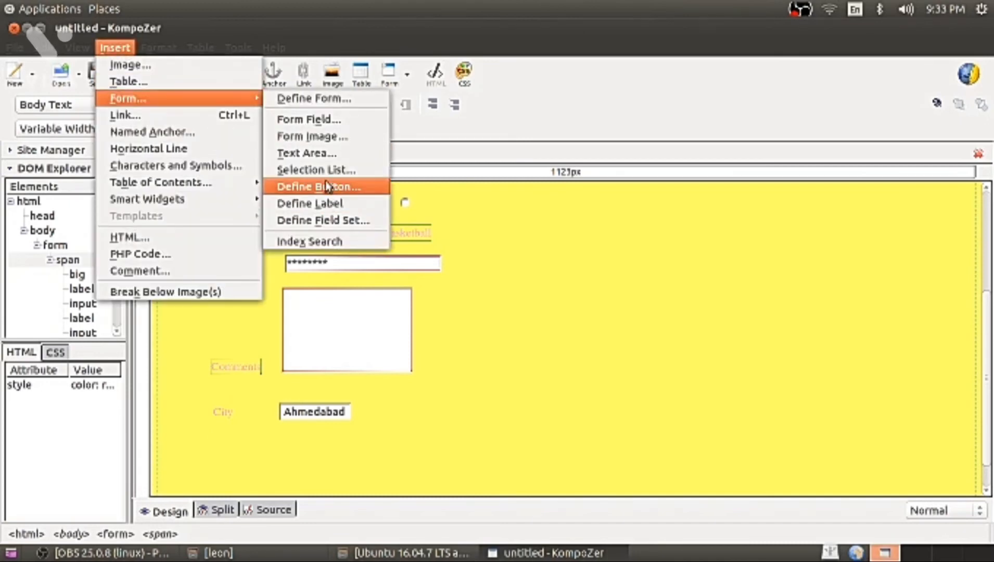
pyautogui.click(326, 119)
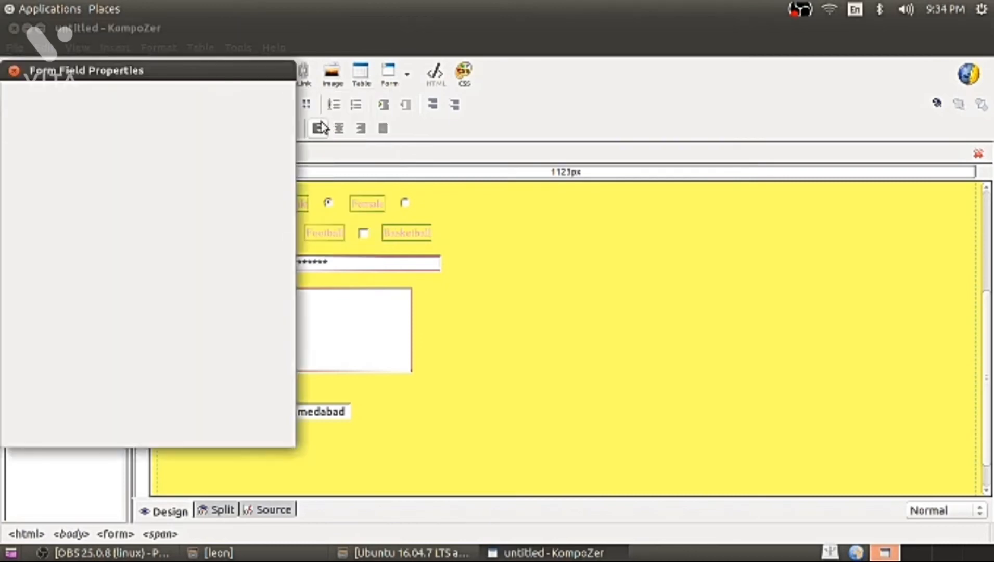
pyautogui.click(133, 115)
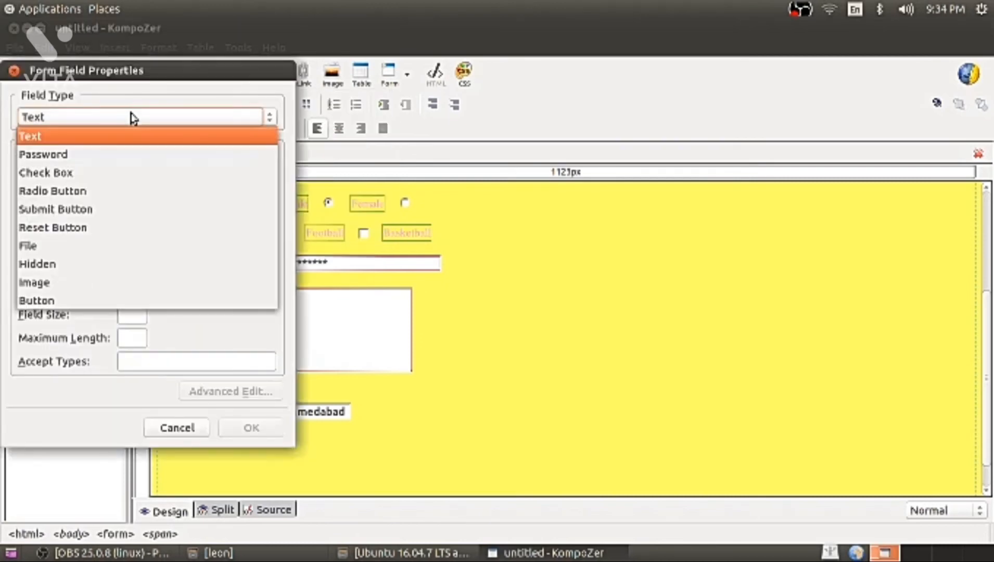
pyautogui.click(71, 191)
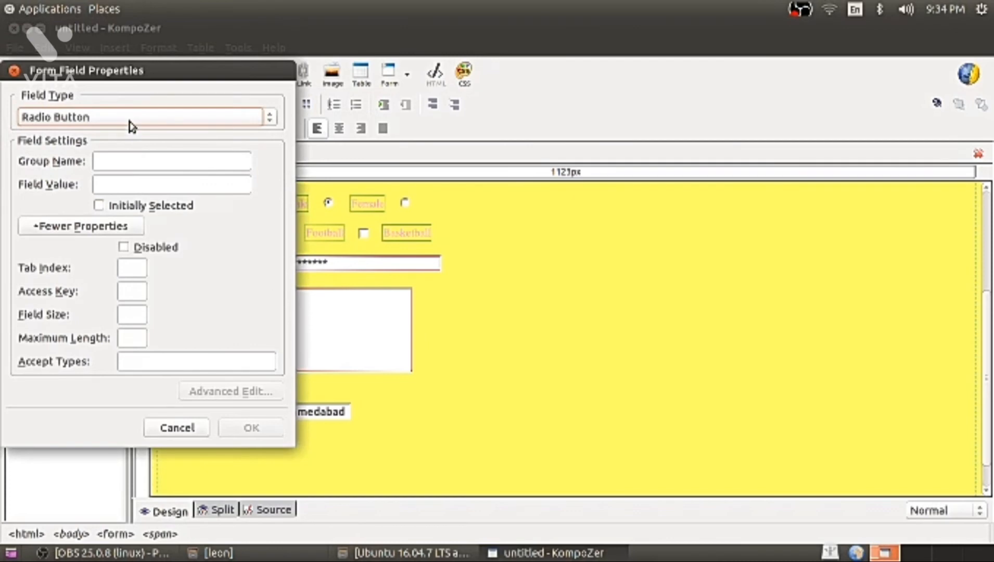
pyautogui.click(129, 122)
pyautogui.click(89, 211)
pyautogui.click(111, 167)
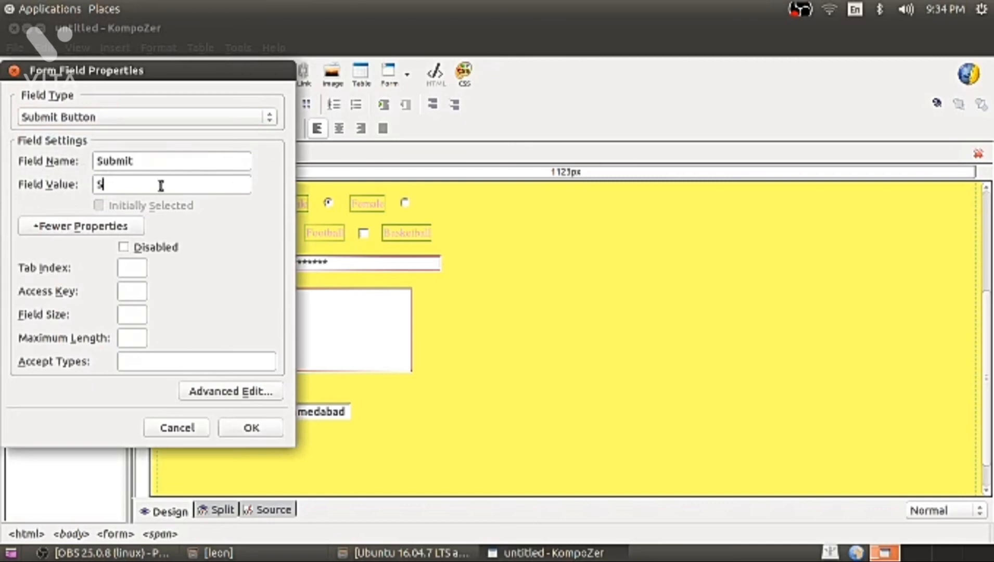
pyautogui.click(251, 428)
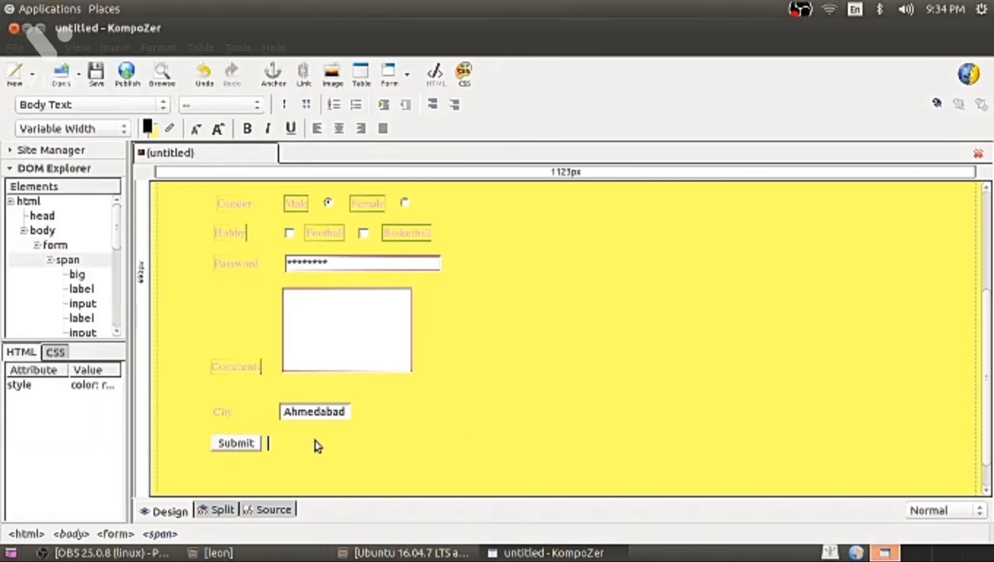
# Insert a Reset Button field named and valued Reset beside the Submit button.
pyautogui.click(115, 47)
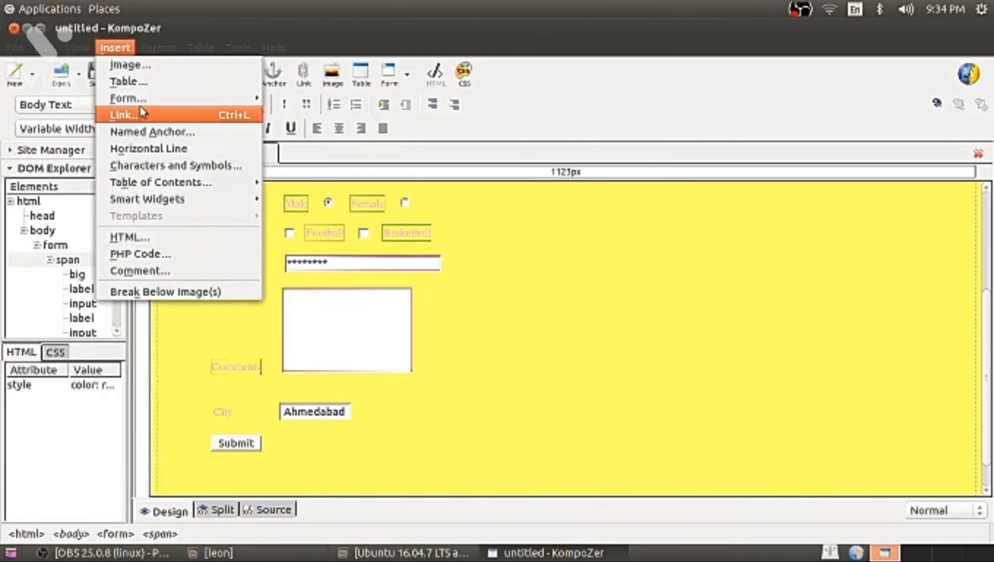
pyautogui.moveTo(201, 104)
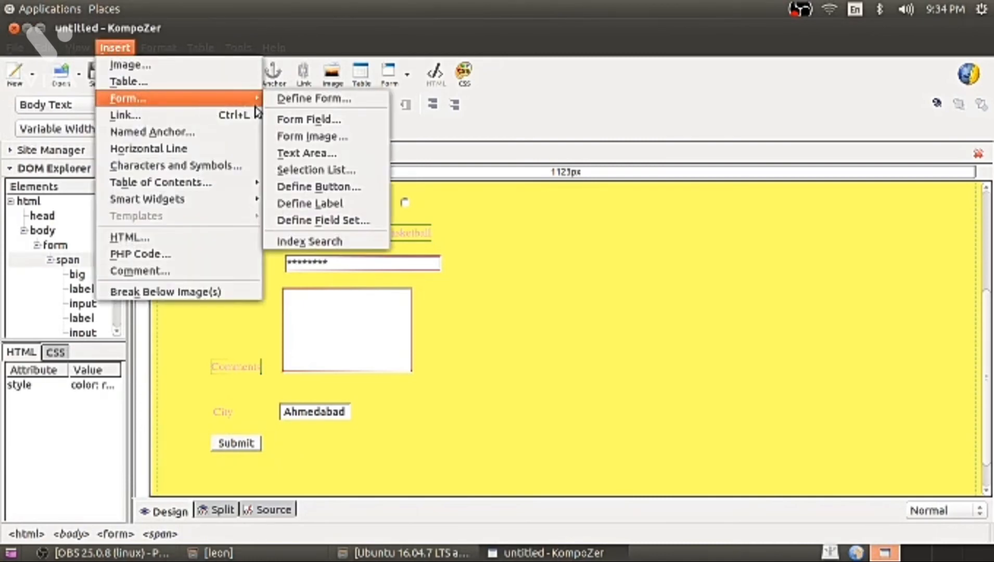
pyautogui.click(296, 124)
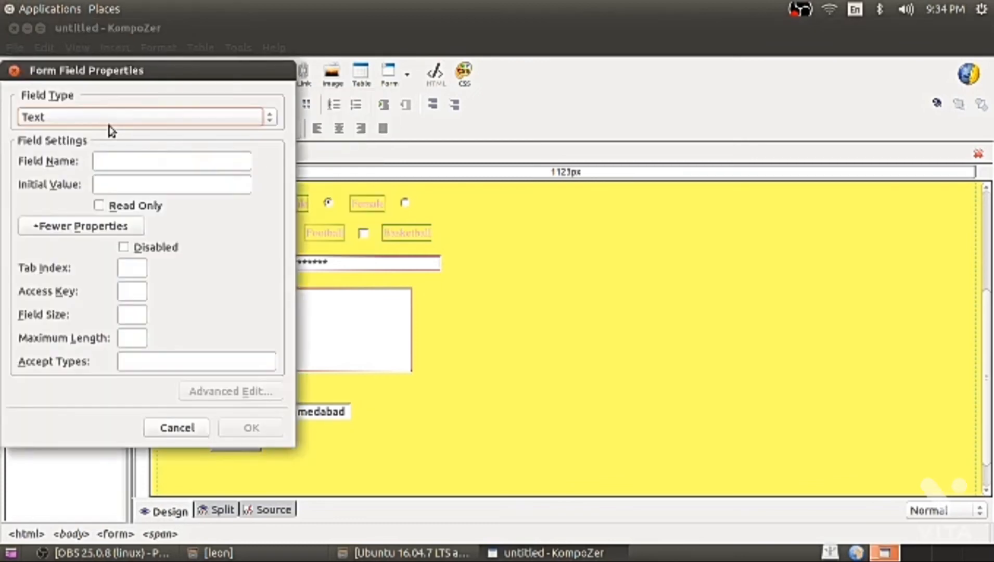
pyautogui.click(106, 122)
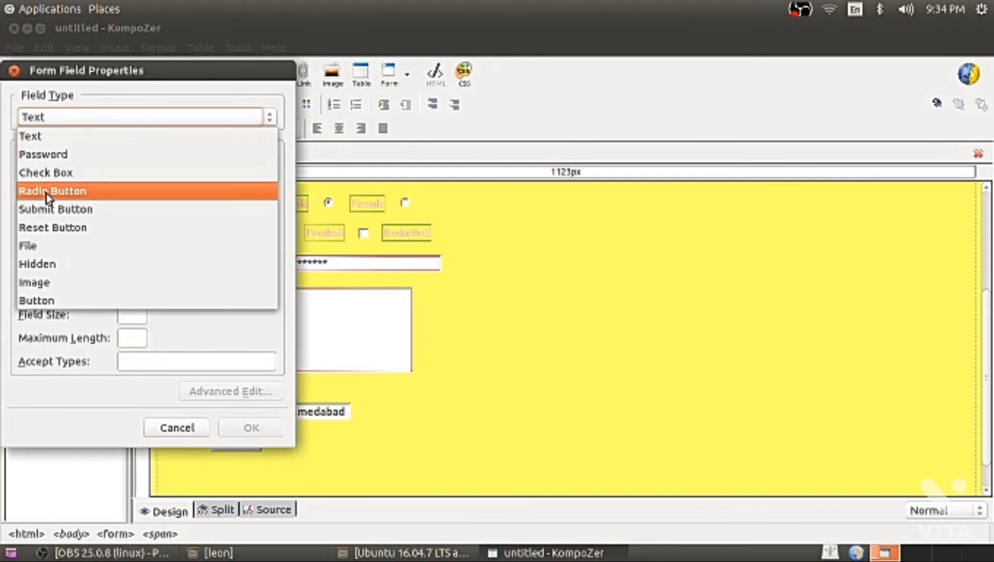
pyautogui.click(52, 229)
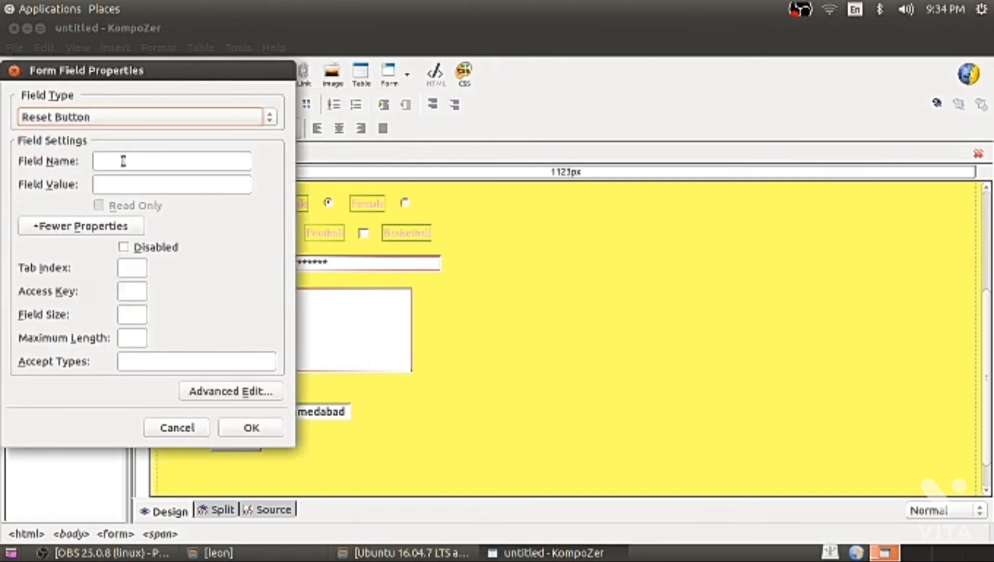
pyautogui.click(141, 161)
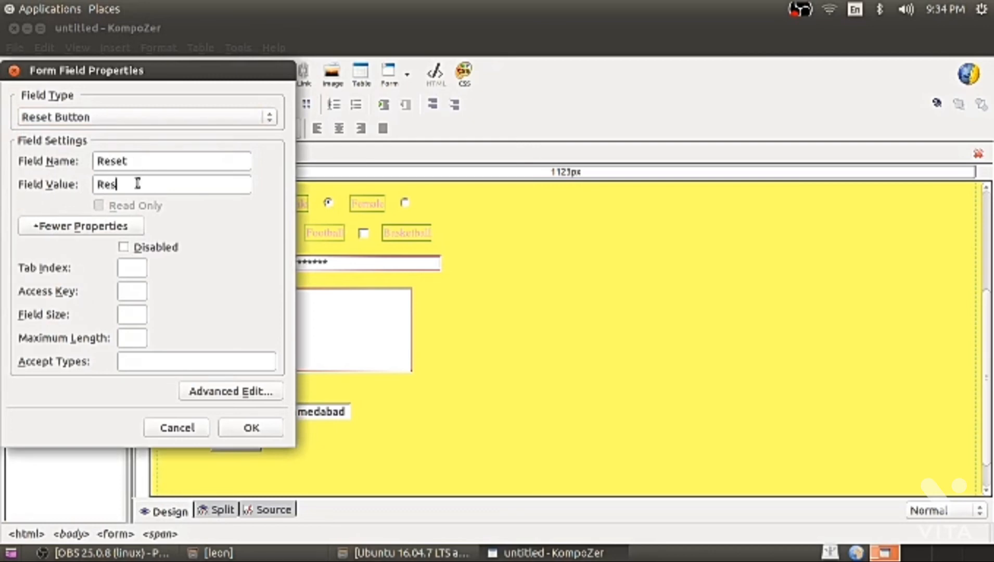
pyautogui.click(253, 429)
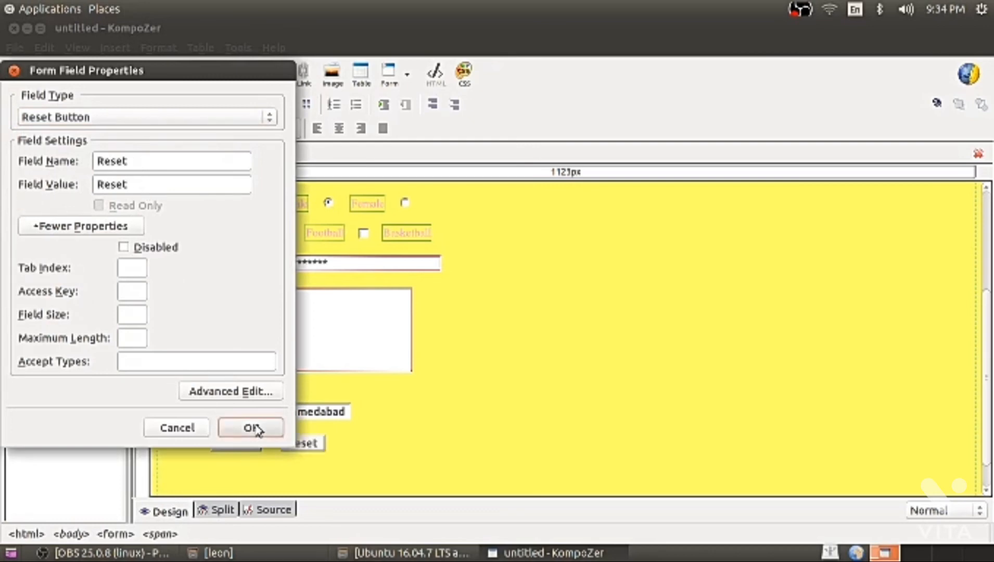
pyautogui.click(162, 73)
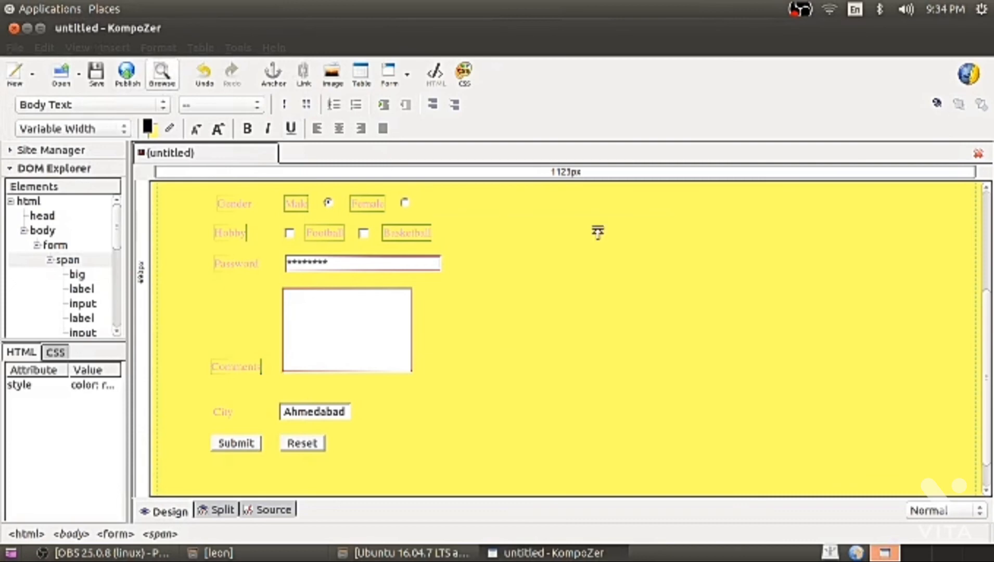
# Agree to save, enter a page title, and save the page as HTML on the Desktop.
pyautogui.click(622, 317)
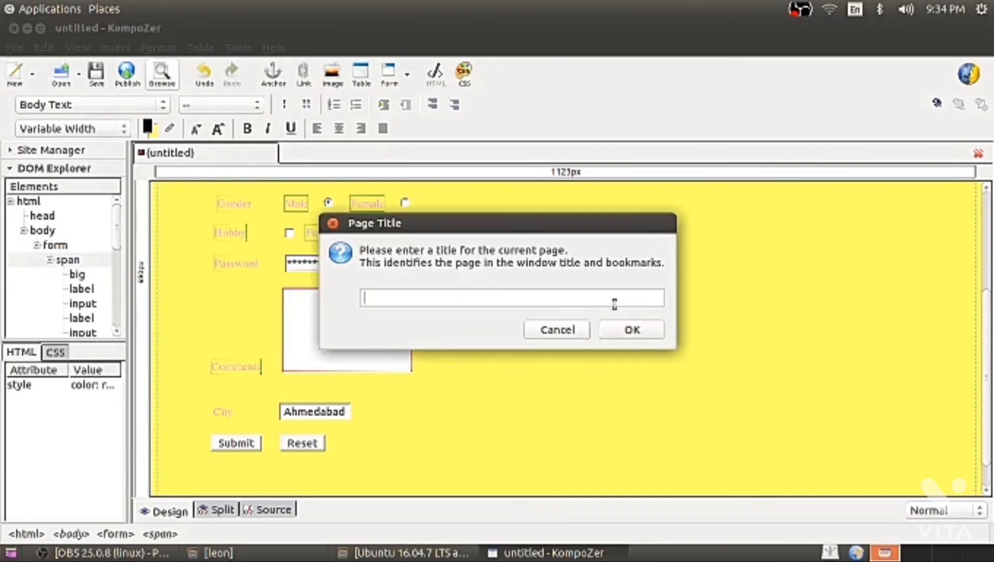
pyautogui.write('samirsir k')
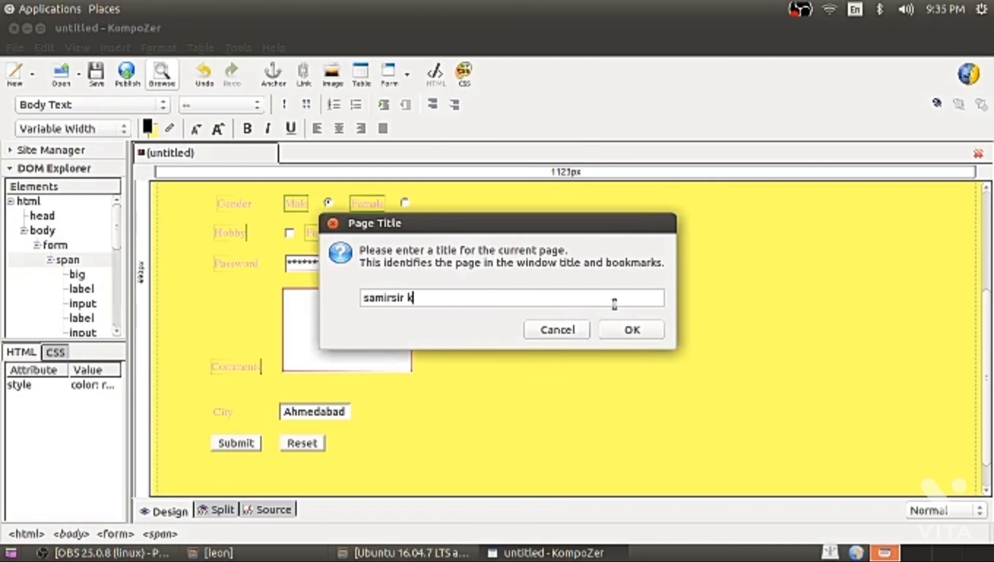
pyautogui.write('tsoftware')
pyautogui.click(635, 333)
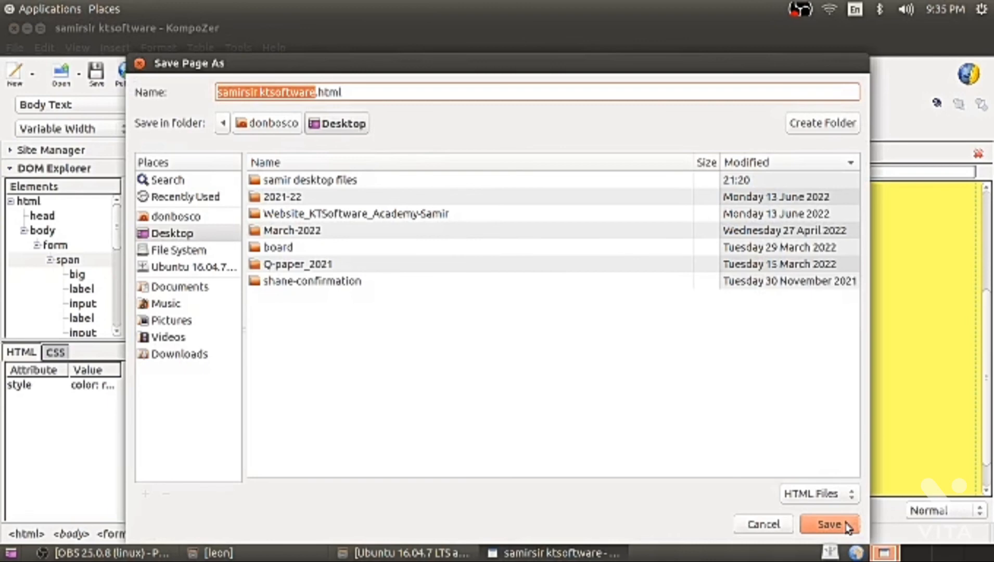
pyautogui.click(844, 526)
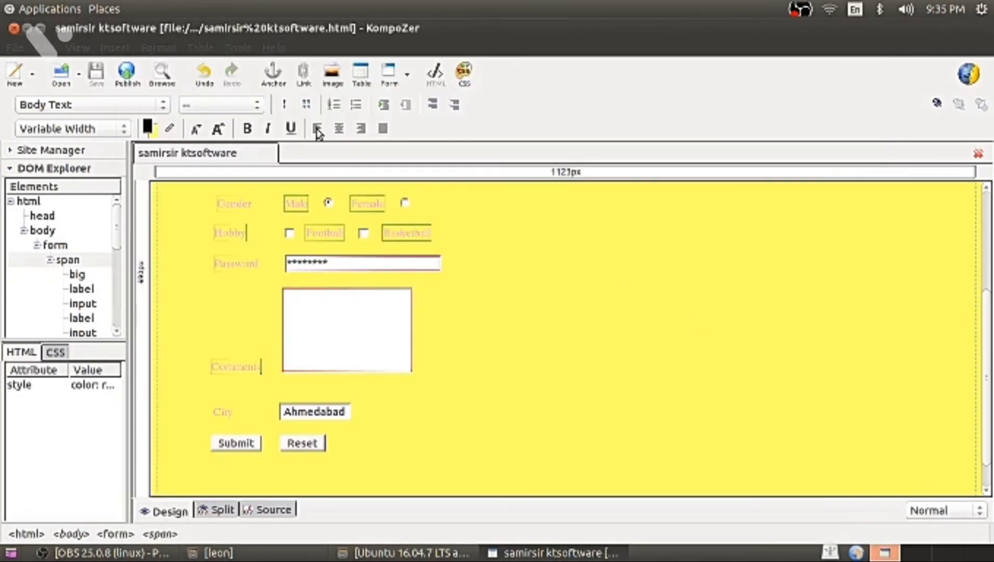
# Open the saved page in Firefox and try the gender radio and hobby checkboxes.
pyautogui.click(160, 83)
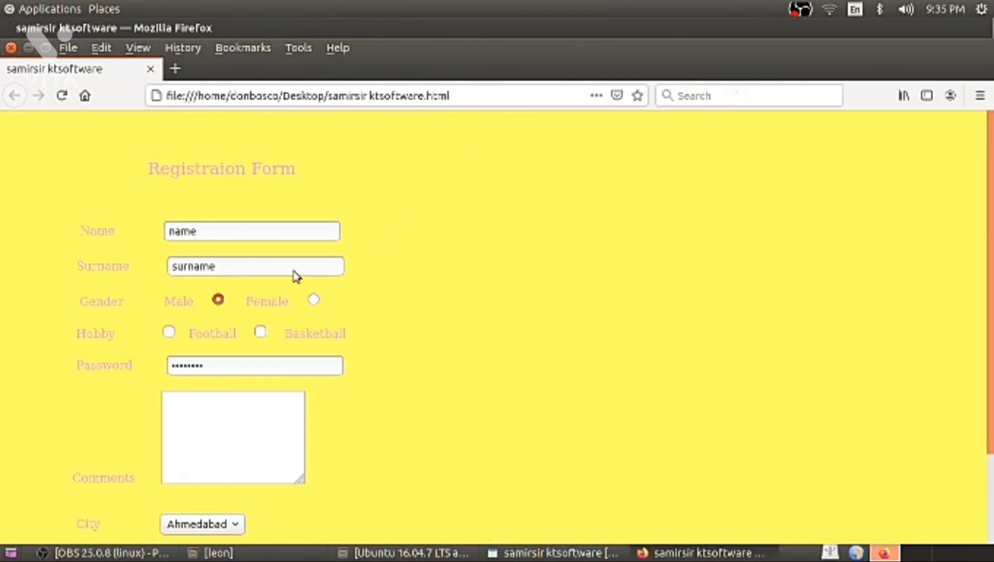
pyautogui.click(313, 301)
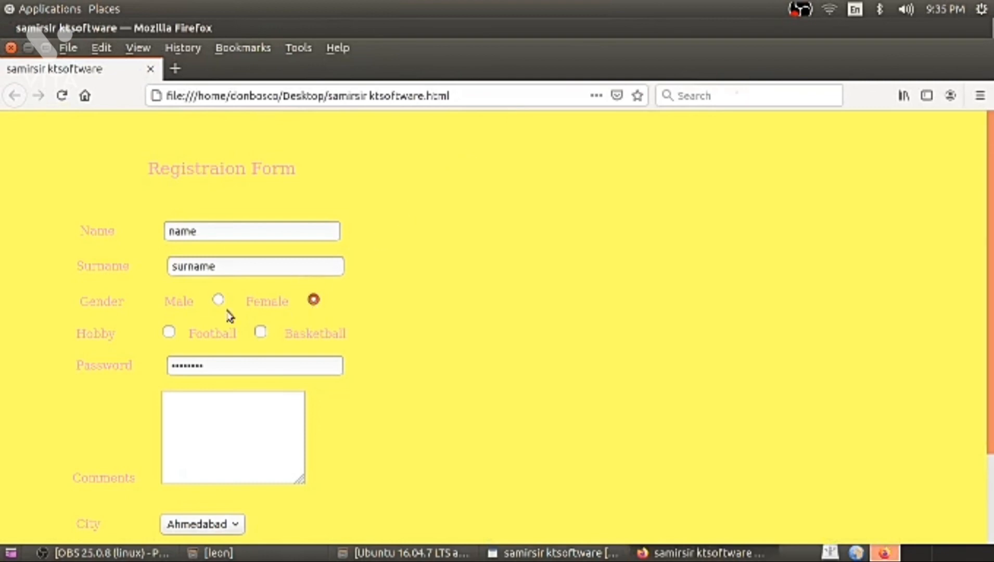
pyautogui.click(169, 332)
pyautogui.click(261, 333)
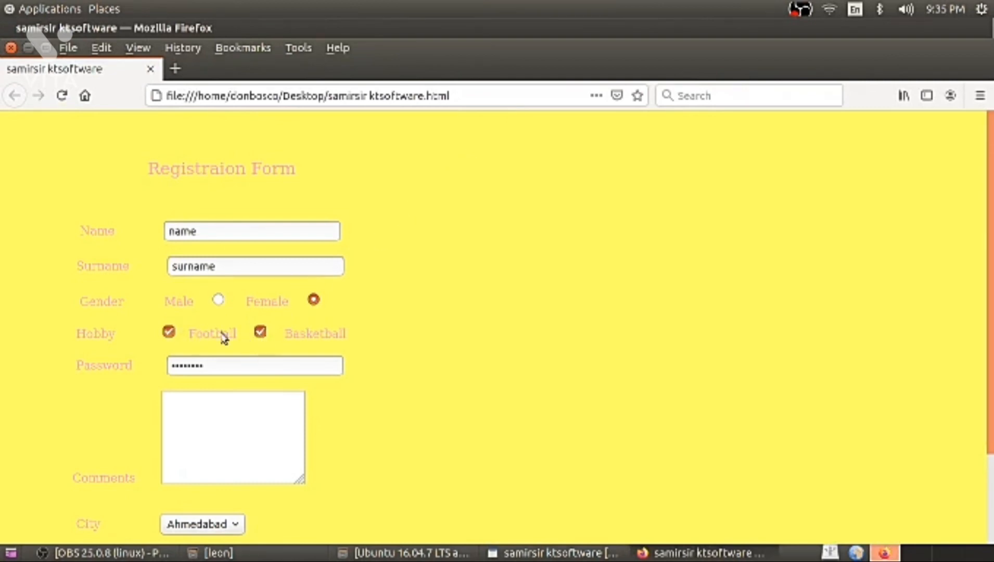
pyautogui.click(169, 331)
pyautogui.click(260, 332)
# Type a password and the comment 'fdfdfdfdfdfdf'.
pyautogui.press('BackSpace')
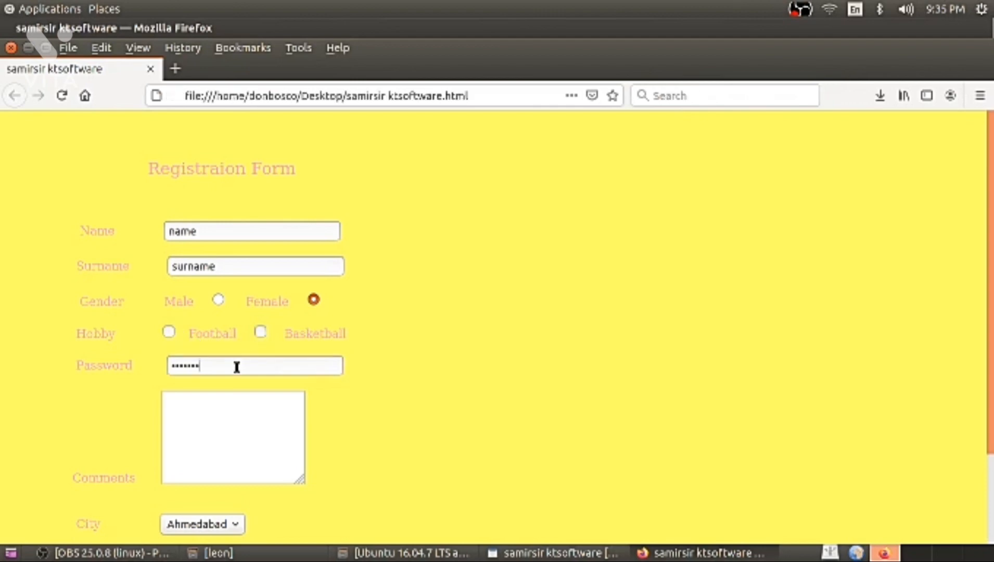
pyautogui.click(236, 368)
pyautogui.click(232, 379)
pyautogui.write('1234567')
pyautogui.click(207, 401)
pyautogui.write('fdfdfdfdfdfdf')
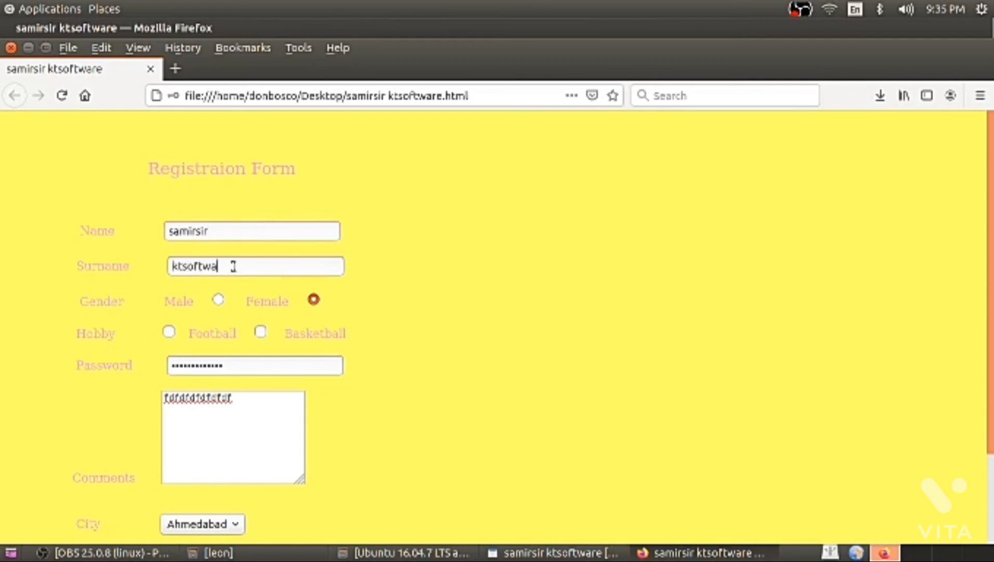
# Select Male, tick Football and Basketball, and choose Baroda as the city.
pyautogui.click(218, 301)
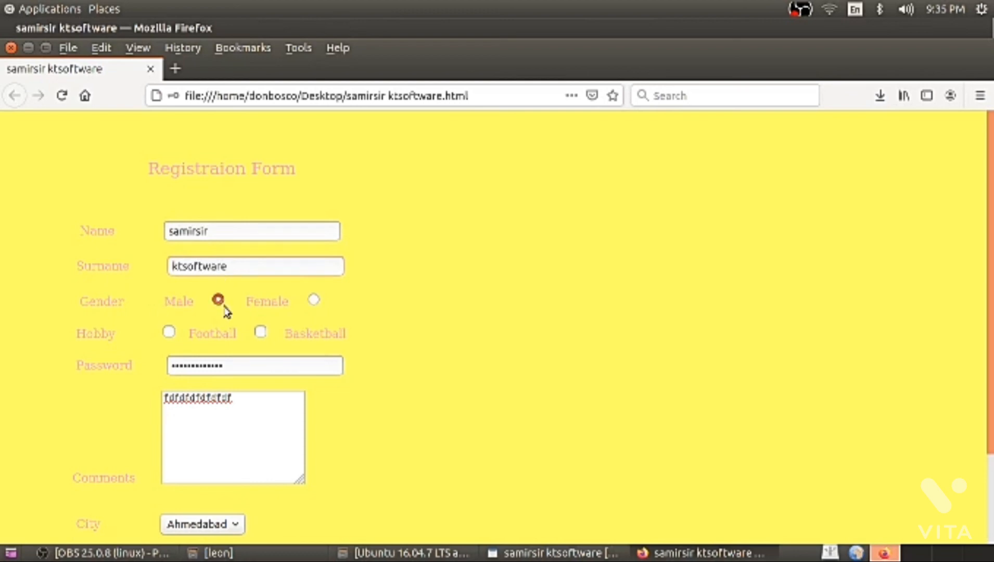
pyautogui.click(169, 333)
pyautogui.click(260, 332)
pyautogui.scroll(-3, 224, 463)
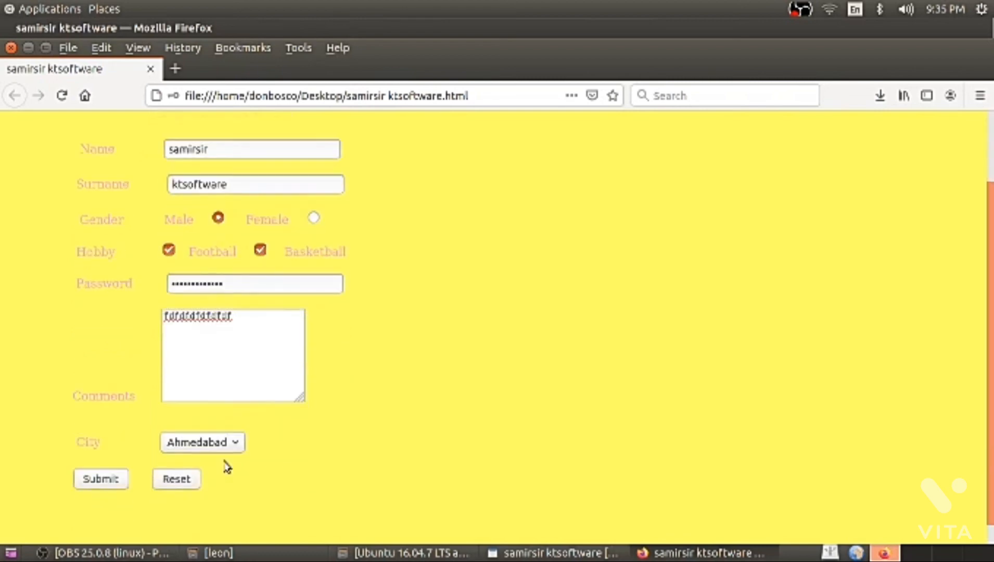
pyautogui.click(227, 451)
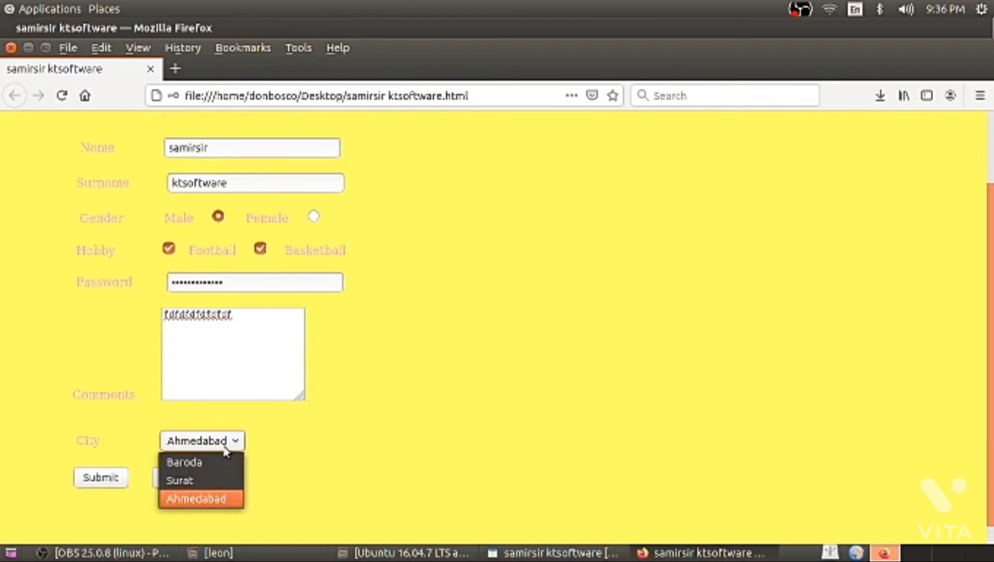
pyautogui.click(203, 465)
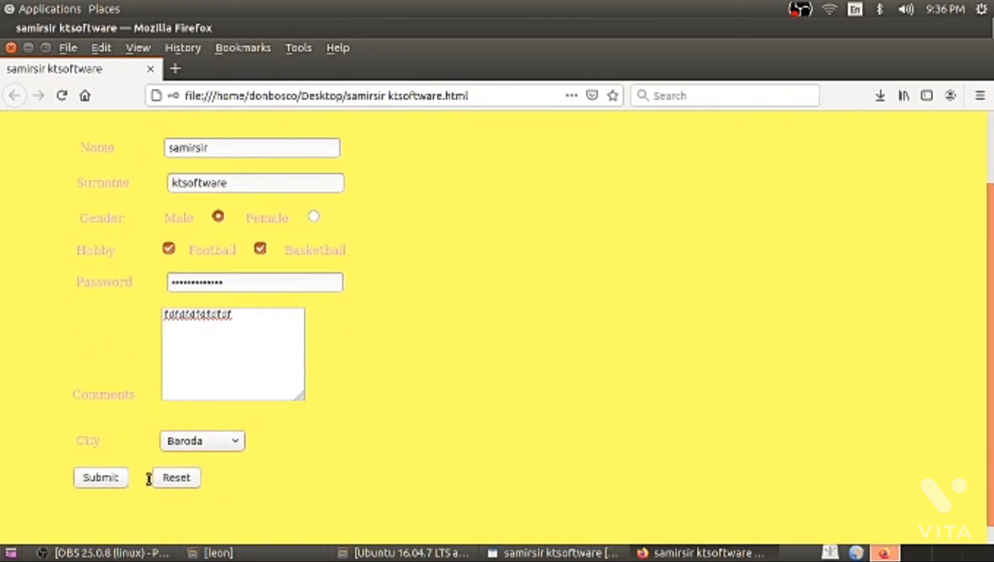
# Submit the filled registration form to reach form1.html's File not found page, declining to save the login.
pyautogui.click(104, 480)
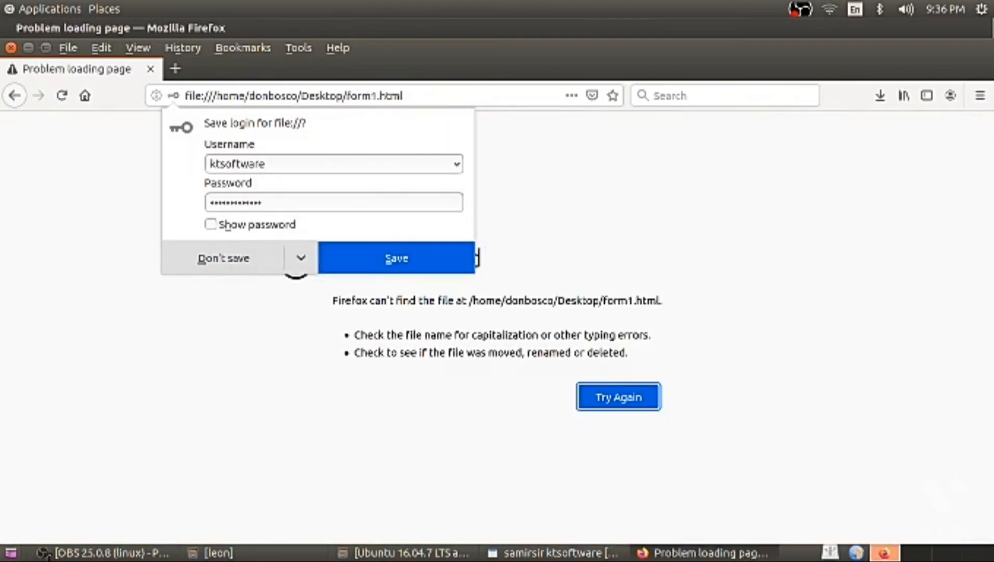
pyautogui.click(81, 558)
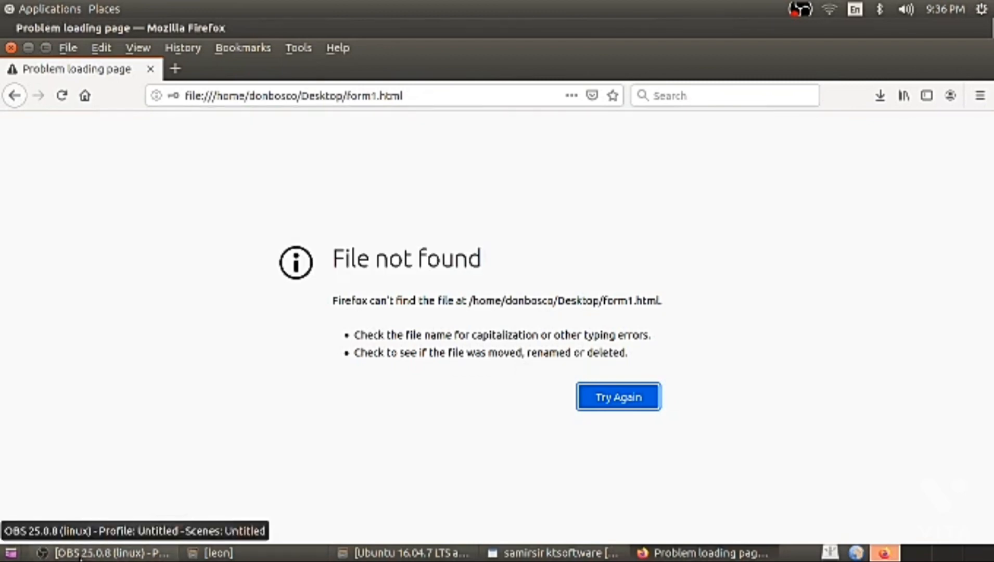